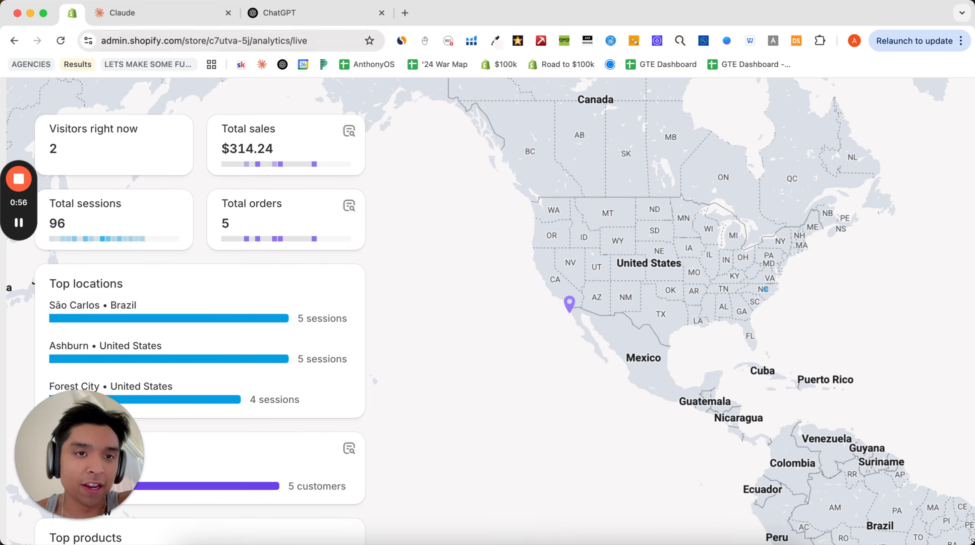
# Step: Switch to ChatGPT and open the Biodance Mask review summary chat at its opening prompt with the attached PDF
pyautogui.click(323, 8)
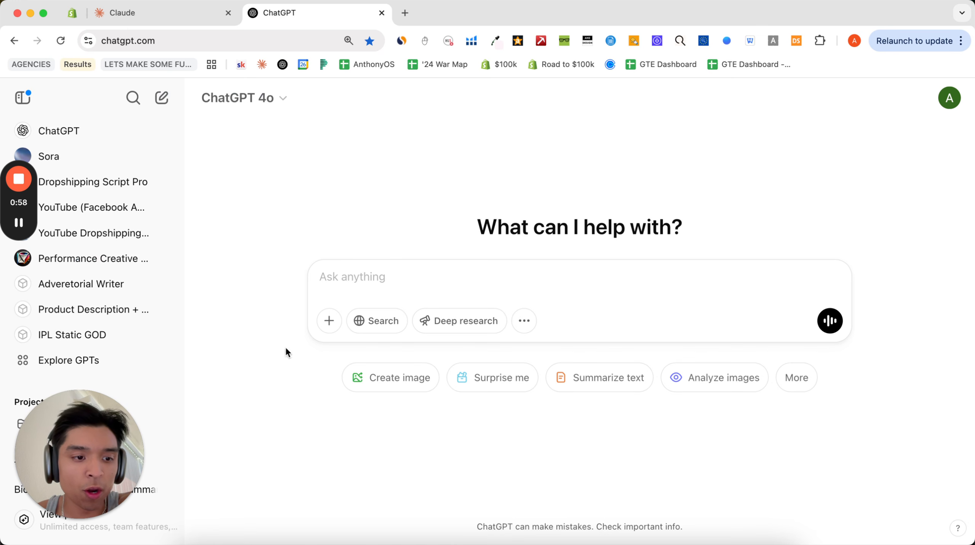
pyautogui.scroll(-3, 158, 398)
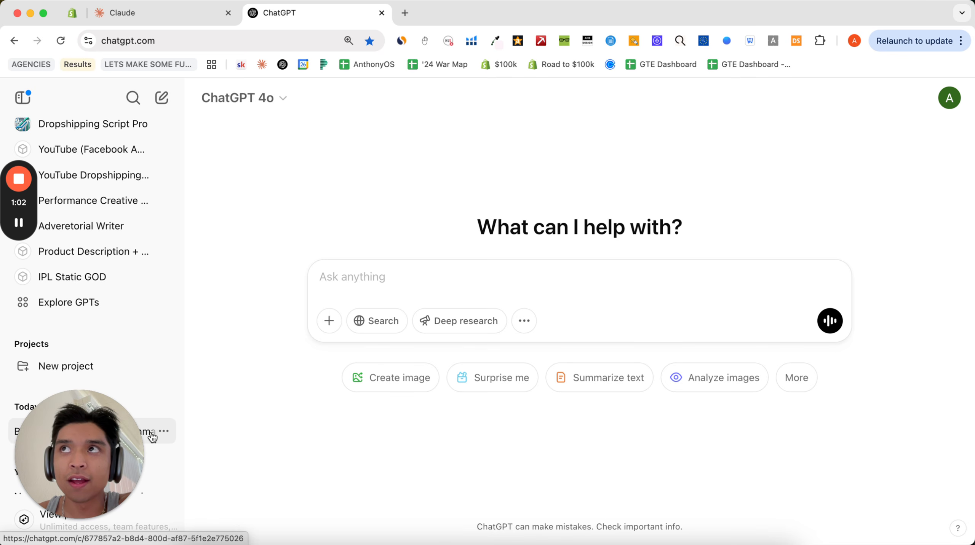
pyautogui.moveTo(81, 524); pyautogui.dragTo(86, 415)
pyautogui.click(84, 432)
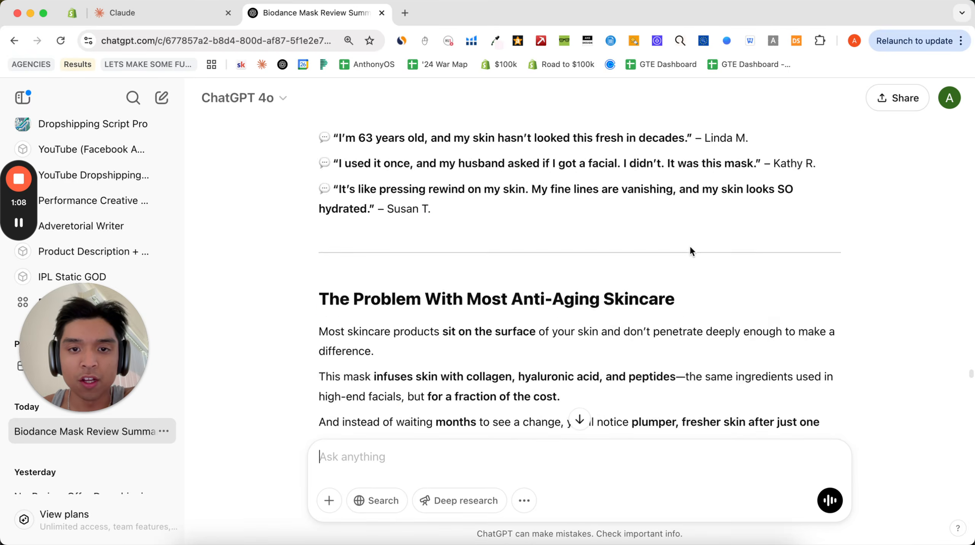
pyautogui.scroll(20, 693, 256)
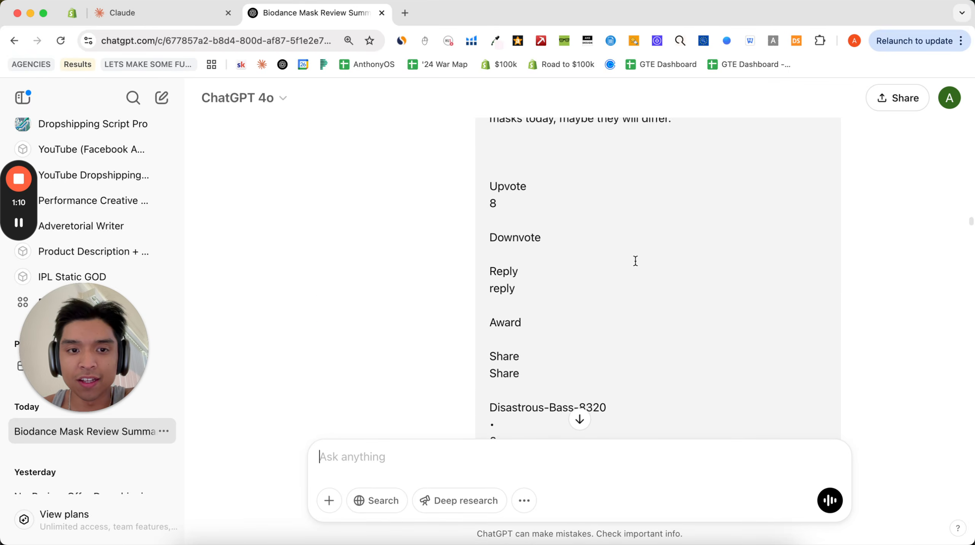
pyautogui.scroll(20, 635, 260)
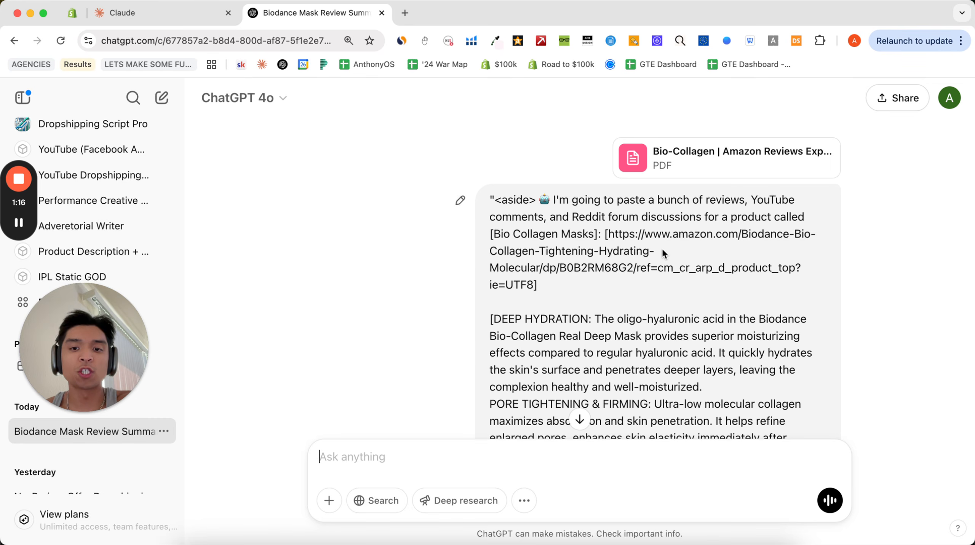
# Step: Look through the customer comments and Reddit discussions pasted into the opening prompt, down to its closing instructions
pyautogui.scroll(-15, 661, 248)
pyautogui.scroll(-15, 662, 248)
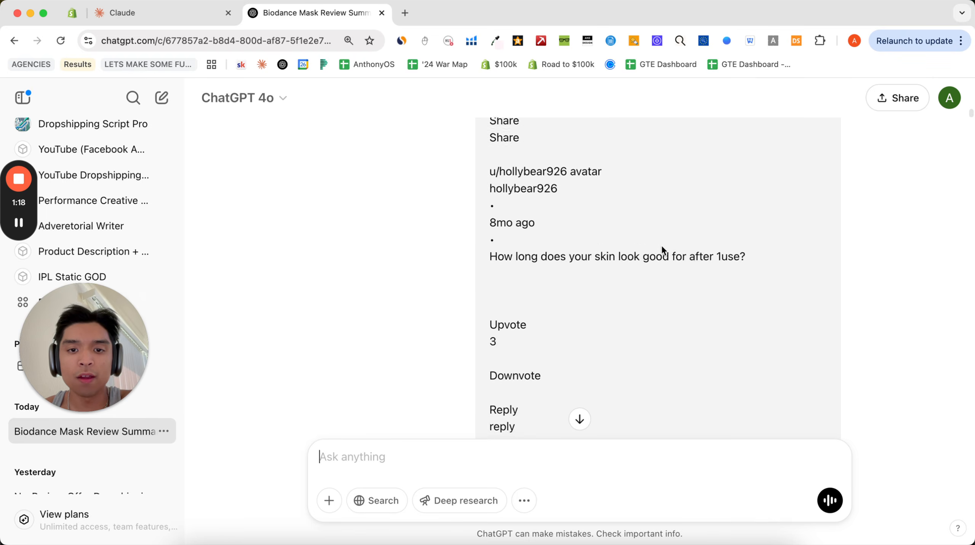
pyautogui.scroll(-15, 664, 251)
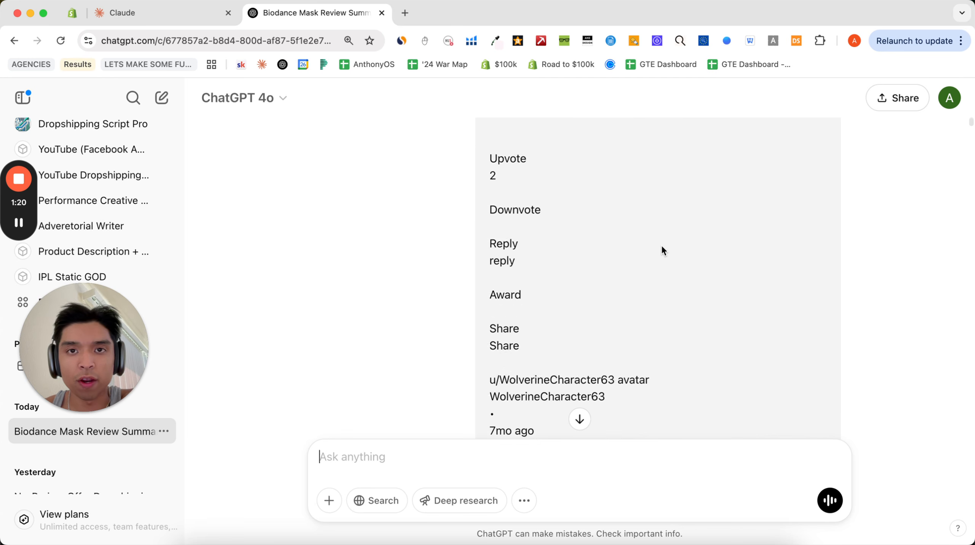
pyautogui.scroll(-12, 662, 247)
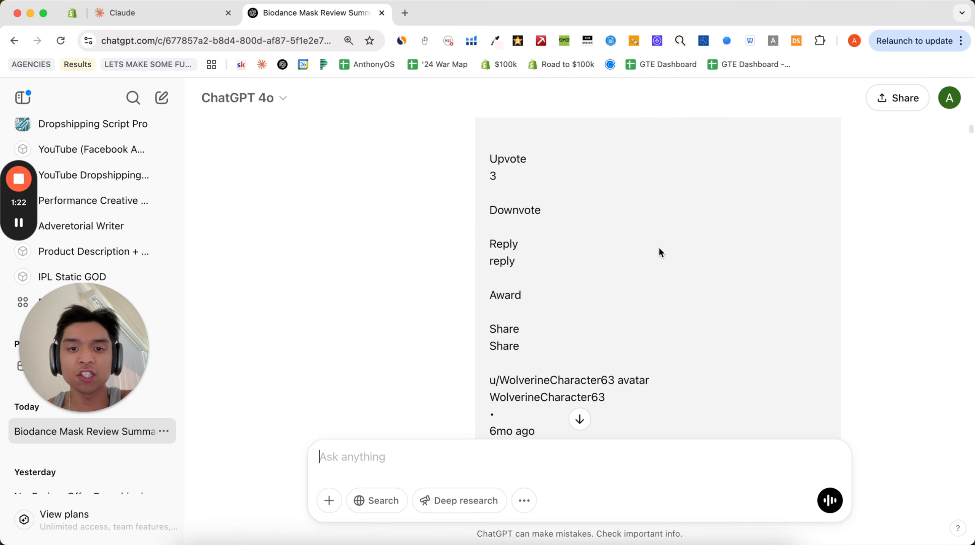
pyautogui.scroll(-15, 662, 252)
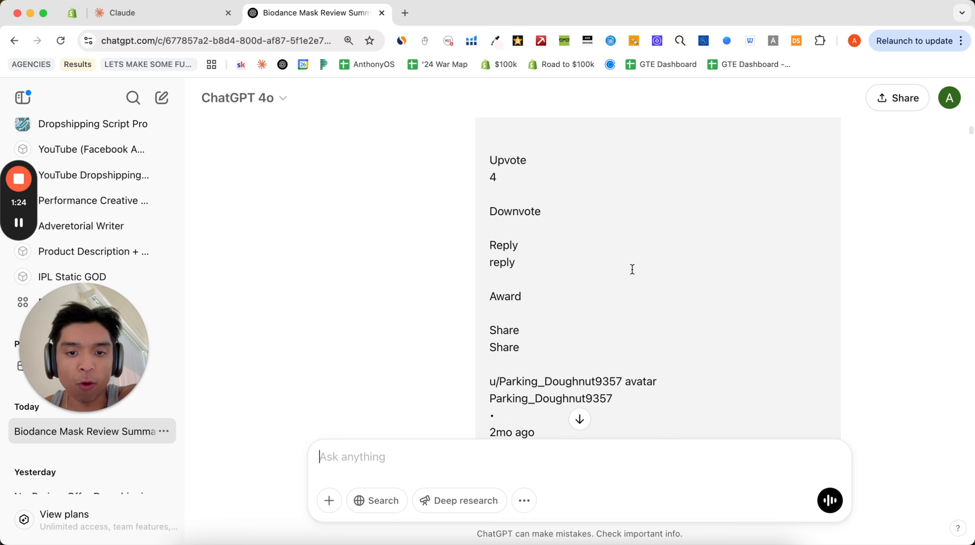
pyautogui.scroll(-15, 632, 270)
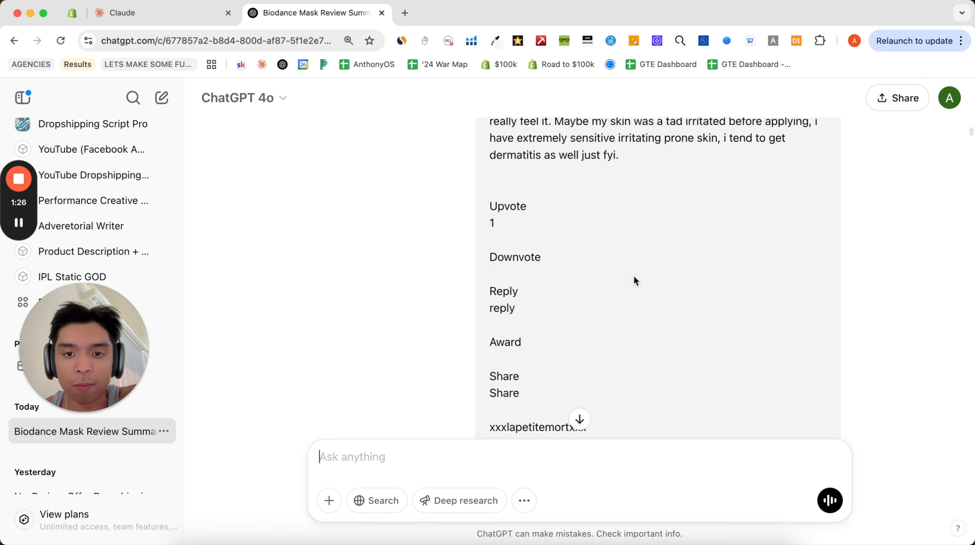
pyautogui.scroll(-20, 630, 287)
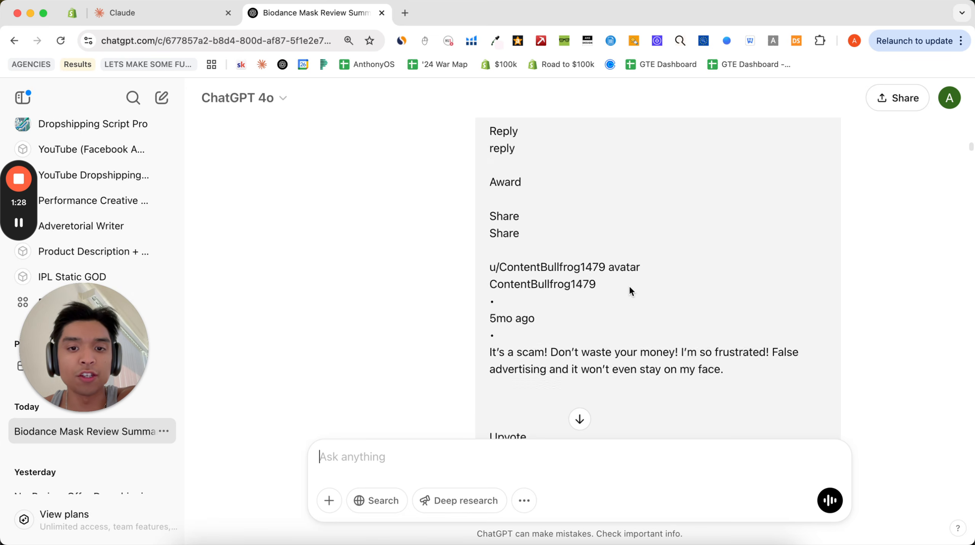
pyautogui.scroll(-20, 630, 287)
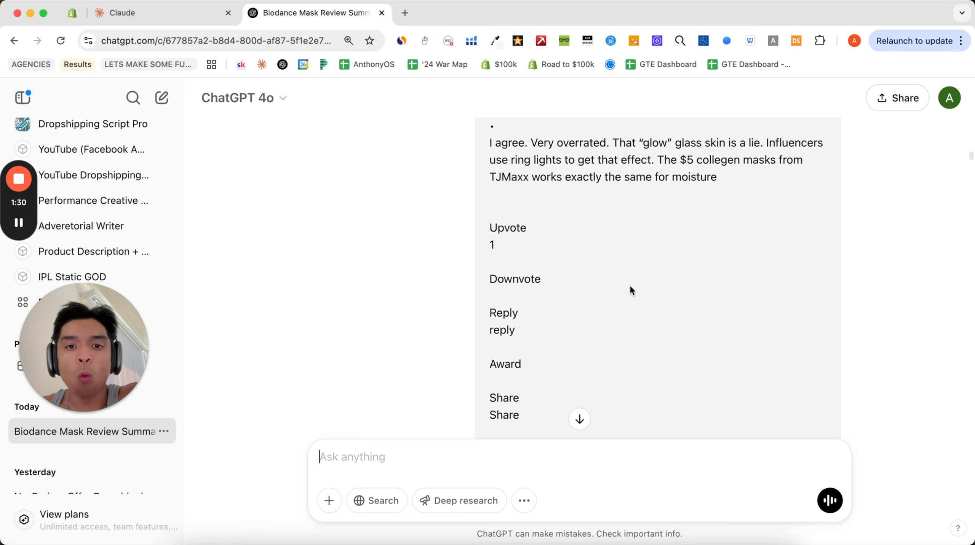
pyautogui.scroll(-20, 631, 291)
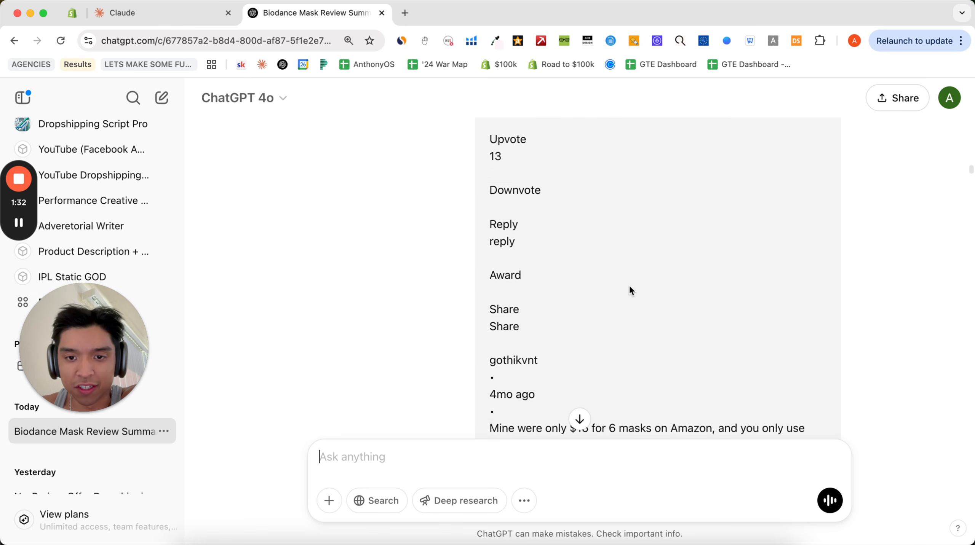
pyautogui.scroll(-20, 630, 291)
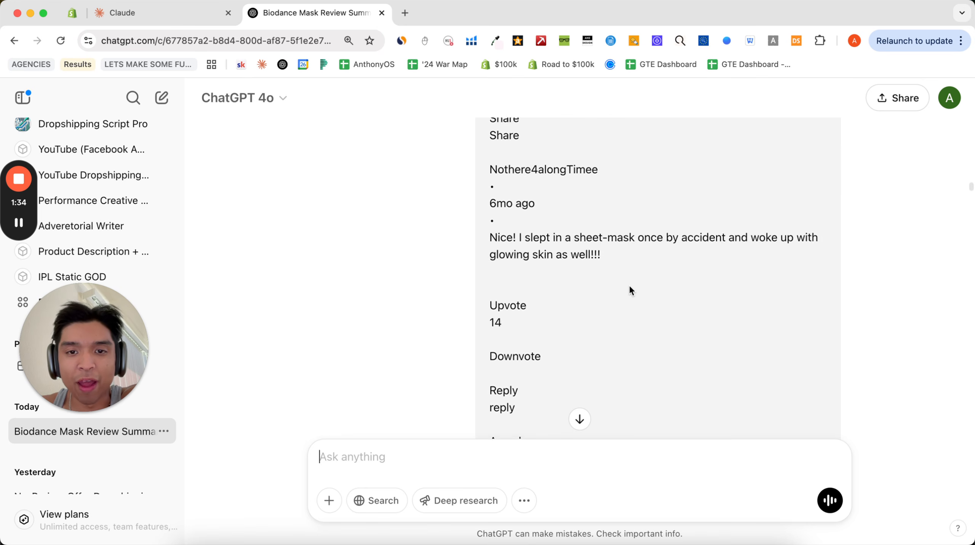
pyautogui.scroll(-20, 630, 291)
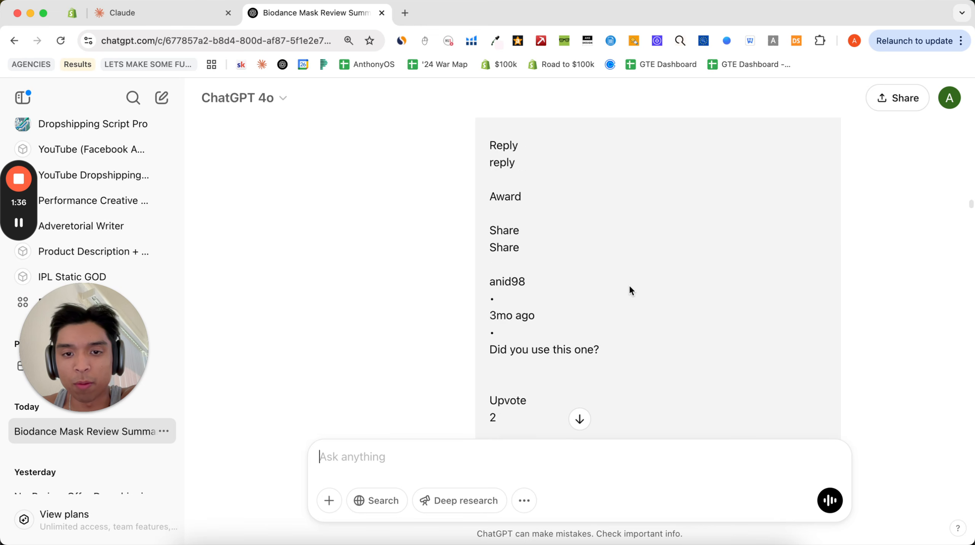
pyautogui.scroll(-20, 630, 290)
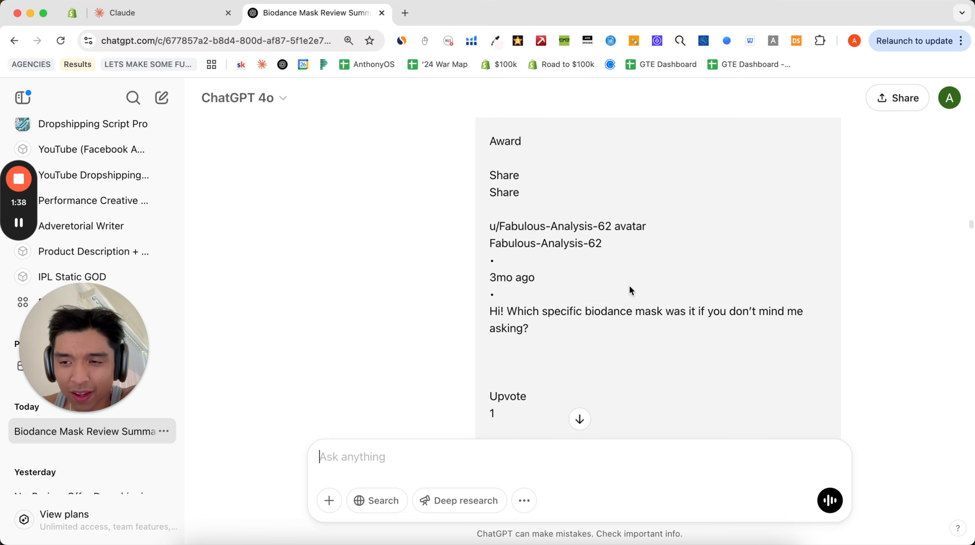
pyautogui.scroll(-10, 873, 195)
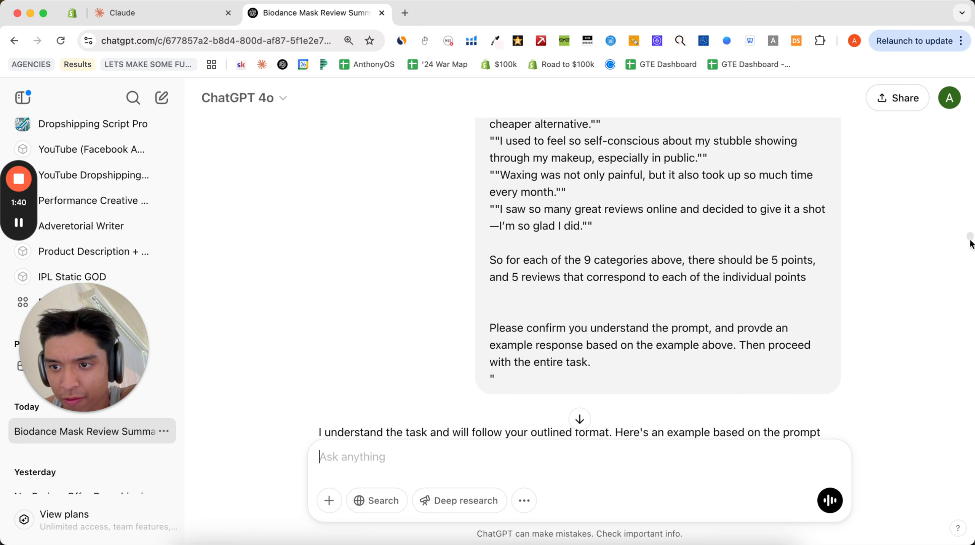
# Step: Examine the Main Unique Value Propositions list for the Bio-Collagen Masks and its corresponding reviews, highlighting the list
pyautogui.scroll(-15, 970, 239)
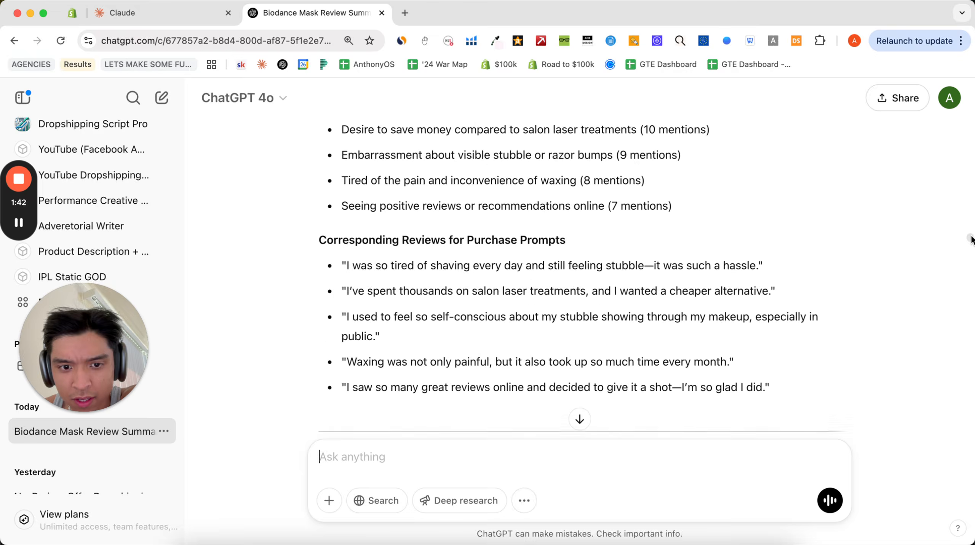
pyautogui.scroll(2, 664, 245)
pyautogui.scroll(4, 666, 249)
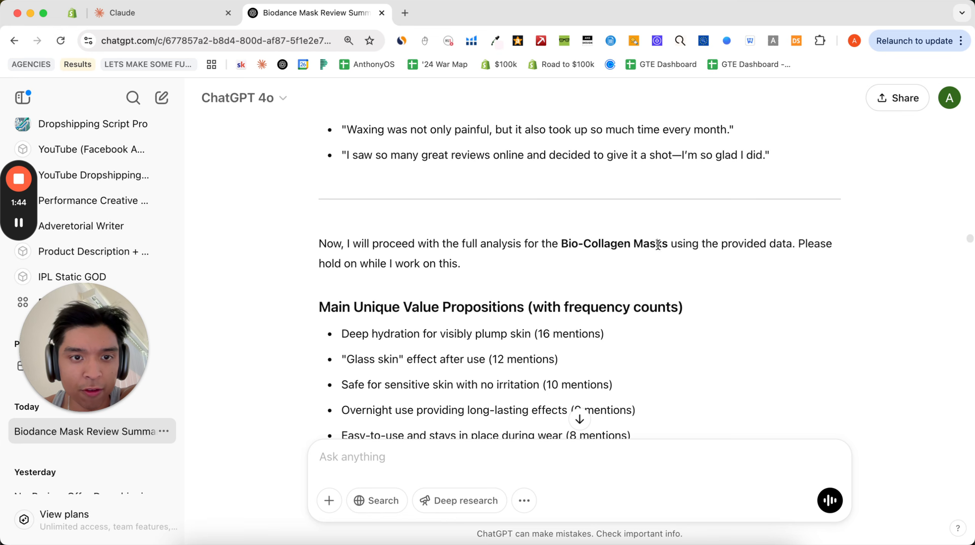
pyautogui.scroll(-2, 416, 285)
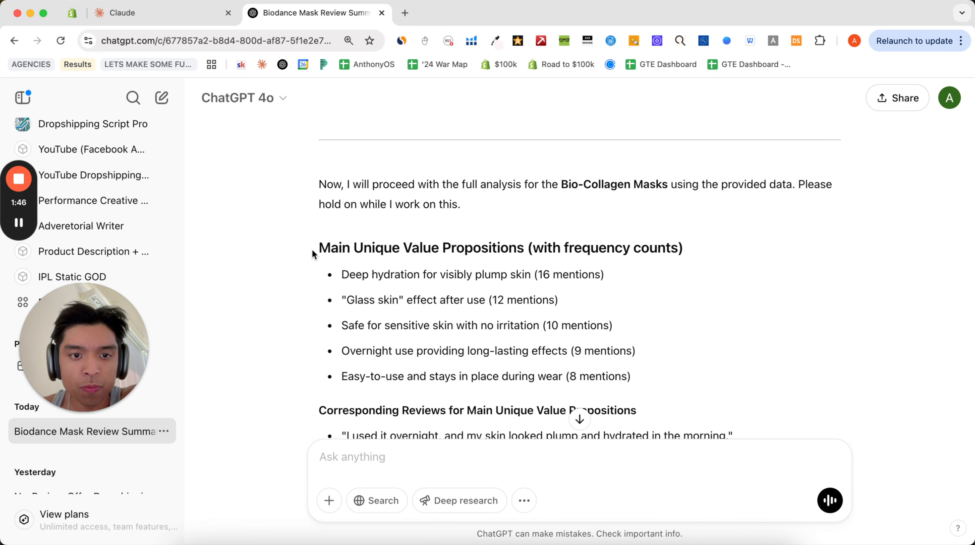
pyautogui.moveTo(312, 254); pyautogui.dragTo(669, 391)
pyautogui.click(667, 403)
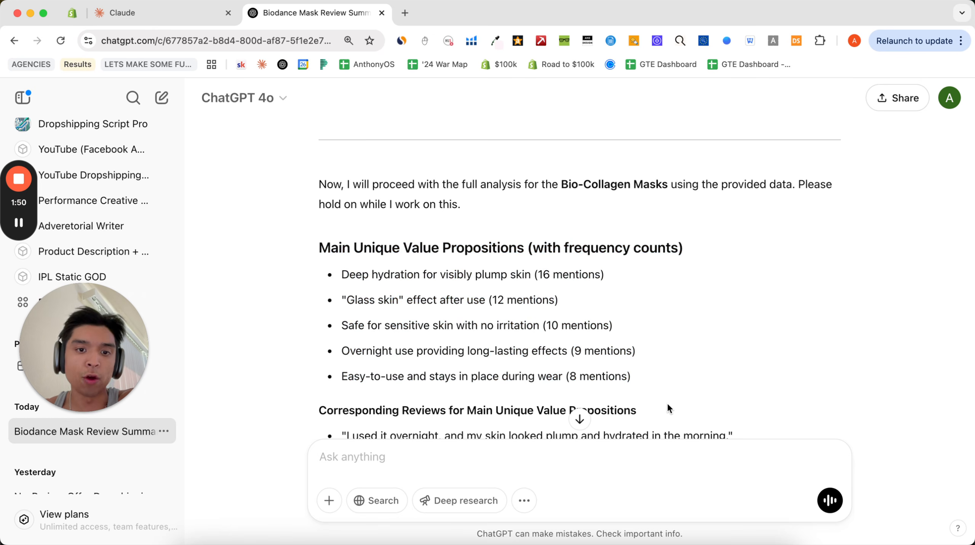
pyautogui.scroll(-3, 433, 269)
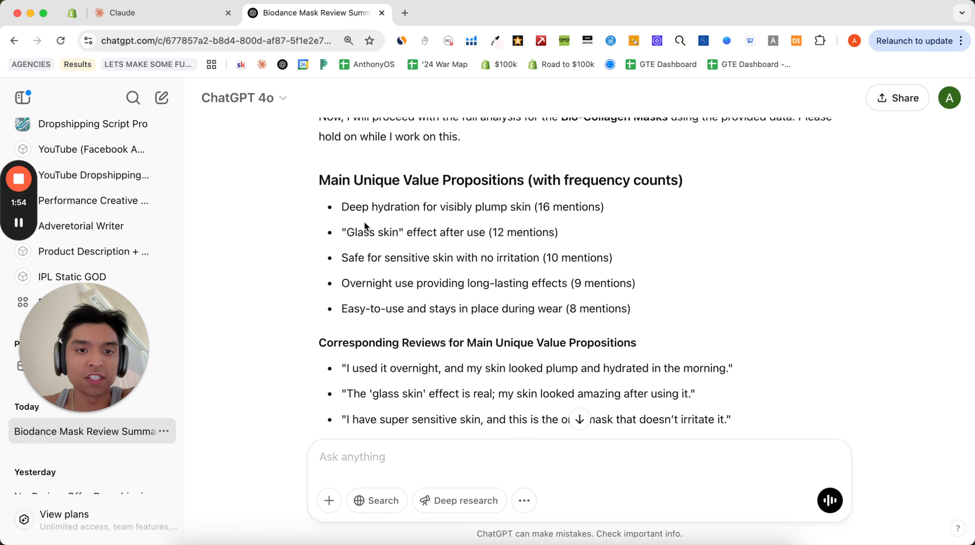
pyautogui.scroll(-5, 364, 224)
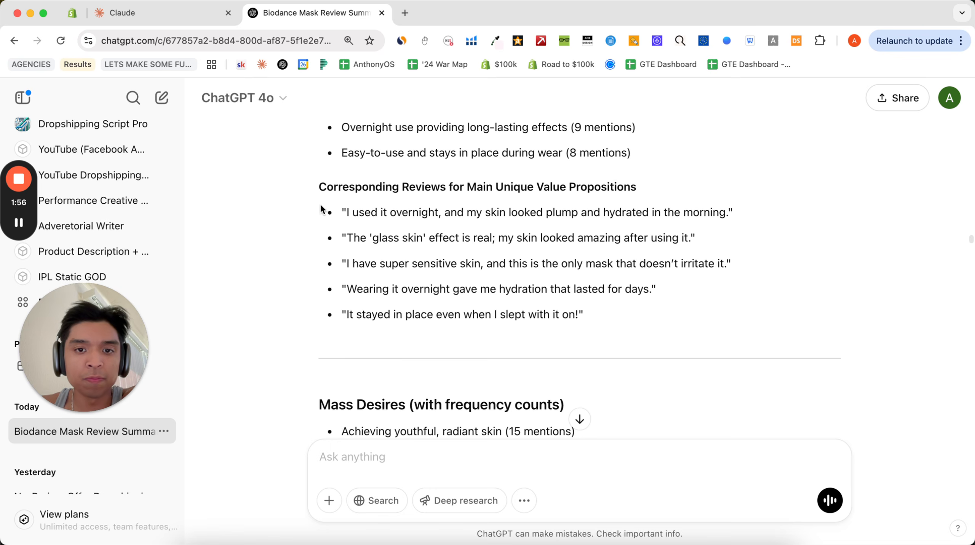
# Step: Examine the Mass Desires list, highlighting the points on youthful, radiant skin and quick results for better-looking skin
pyautogui.scroll(-5, 344, 215)
pyautogui.scroll(-3, 338, 233)
pyautogui.scroll(1, 338, 229)
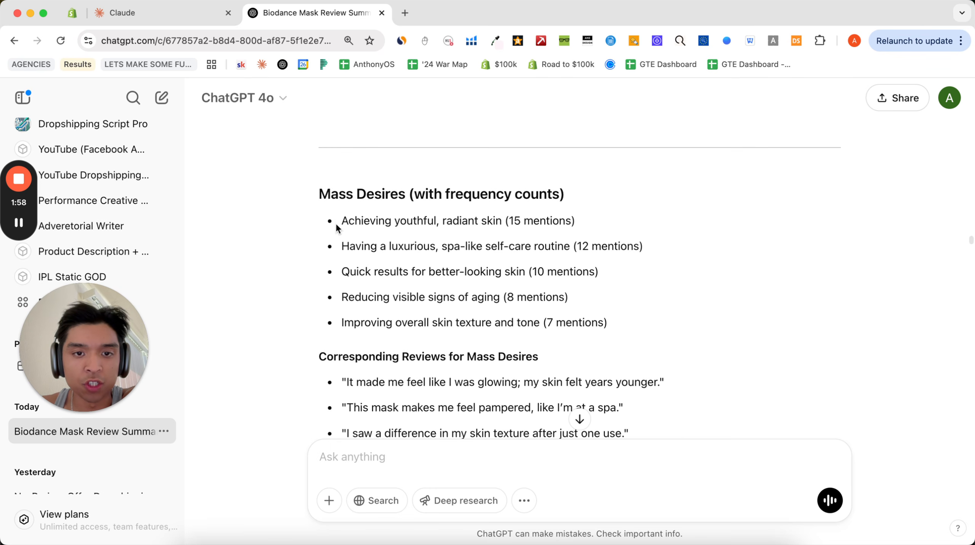
pyautogui.moveTo(338, 224); pyautogui.dragTo(614, 229)
pyautogui.click(363, 261)
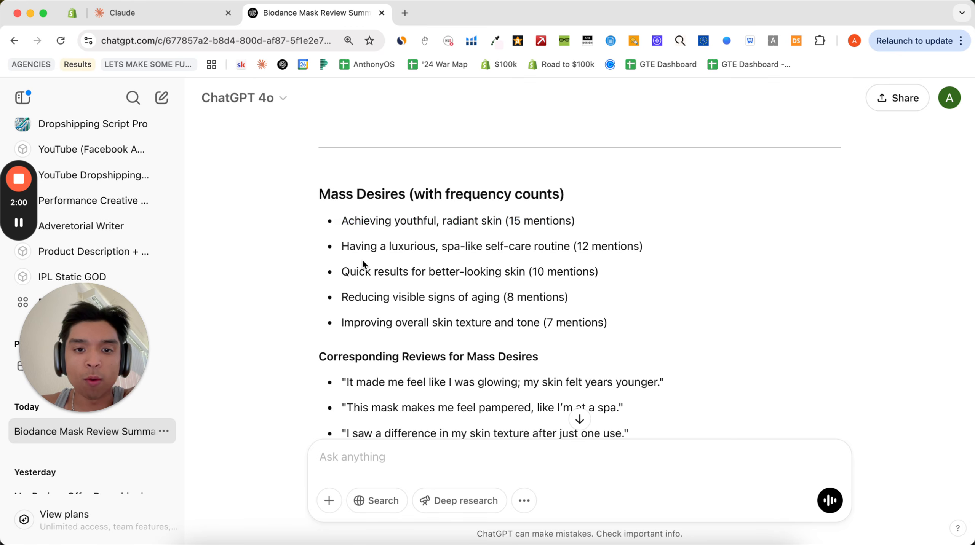
pyautogui.moveTo(352, 274); pyautogui.dragTo(496, 273)
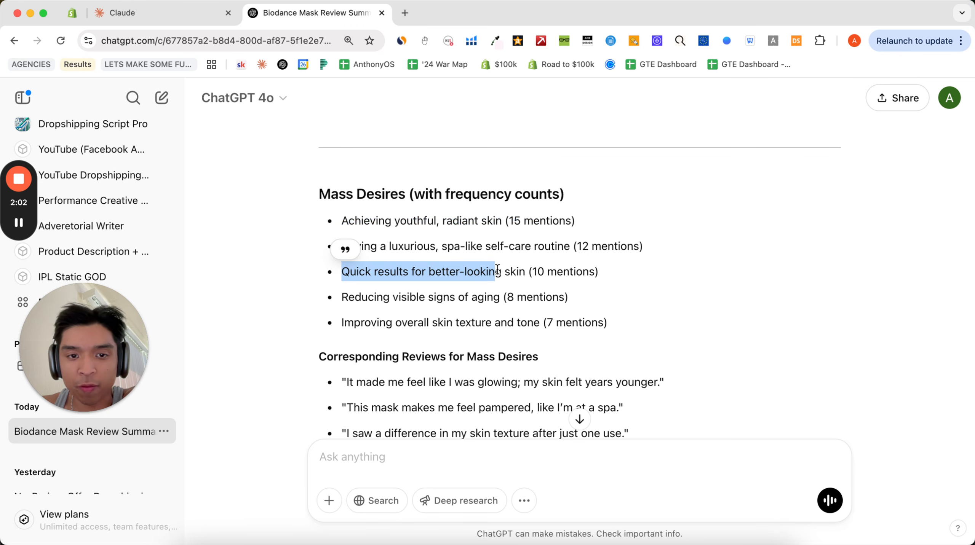
pyautogui.scroll(-2, 477, 248)
pyautogui.click(447, 235)
# Step: Review the Benefits and Customer Pain Points lists, highlighting the dry, flaky skin pain point
pyautogui.scroll(-10, 447, 235)
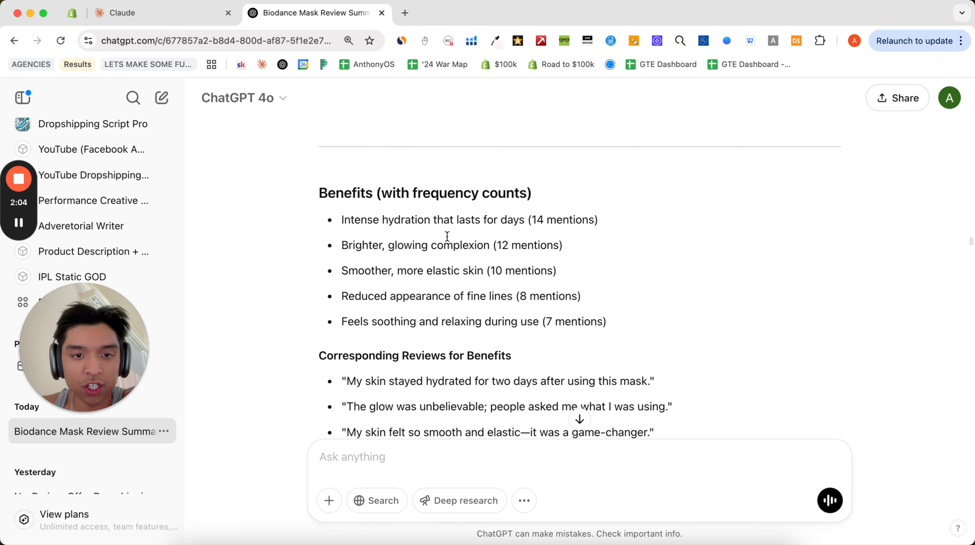
pyautogui.scroll(-10, 448, 237)
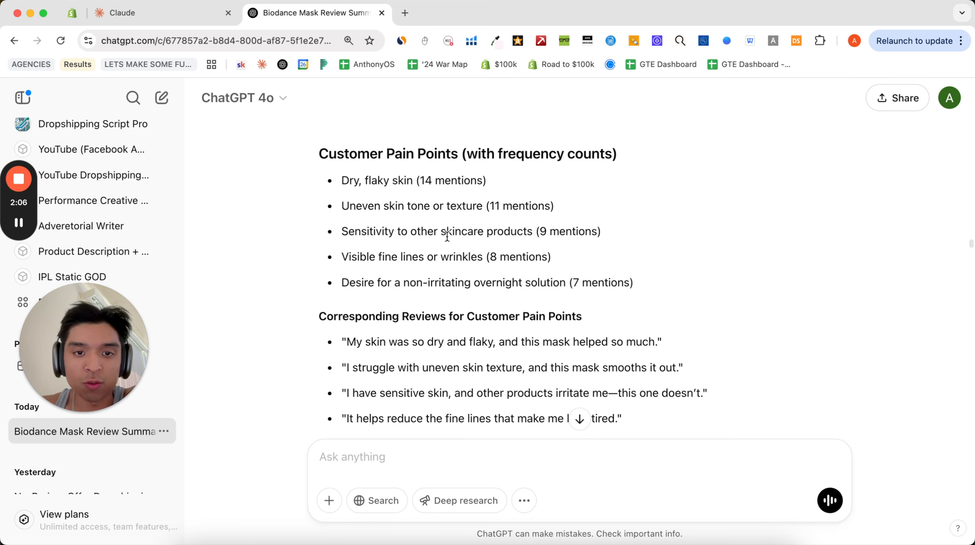
pyautogui.moveTo(342, 181); pyautogui.dragTo(412, 182)
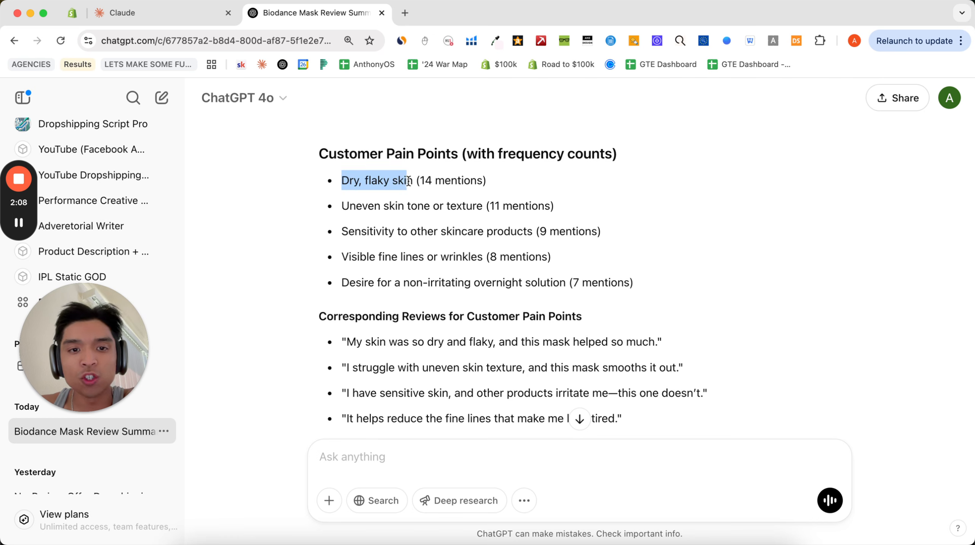
pyautogui.click(412, 181)
# Step: Review the Customer Purchase Prompts, Customer Desired Outcomes and Customer Objections sections of the analysis
pyautogui.scroll(-10, 401, 210)
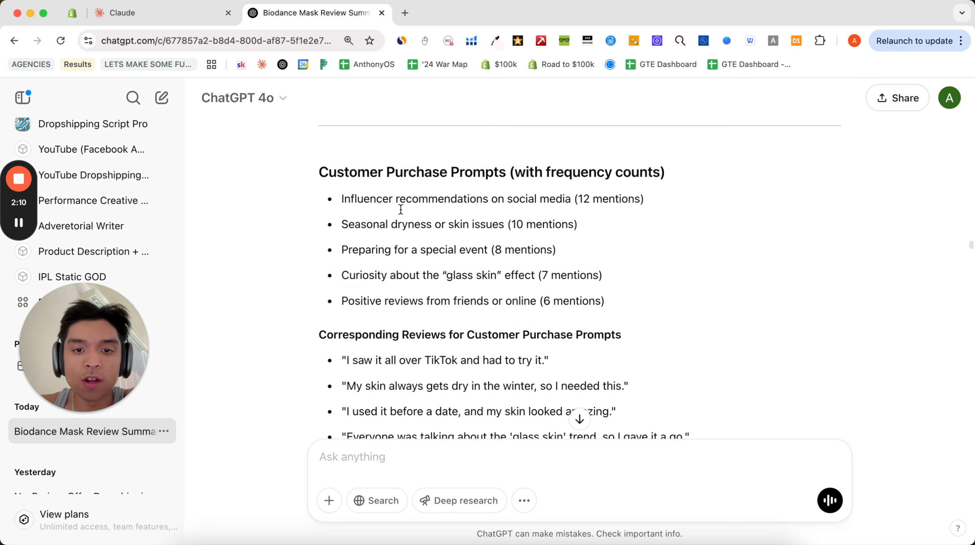
pyautogui.scroll(1, 399, 214)
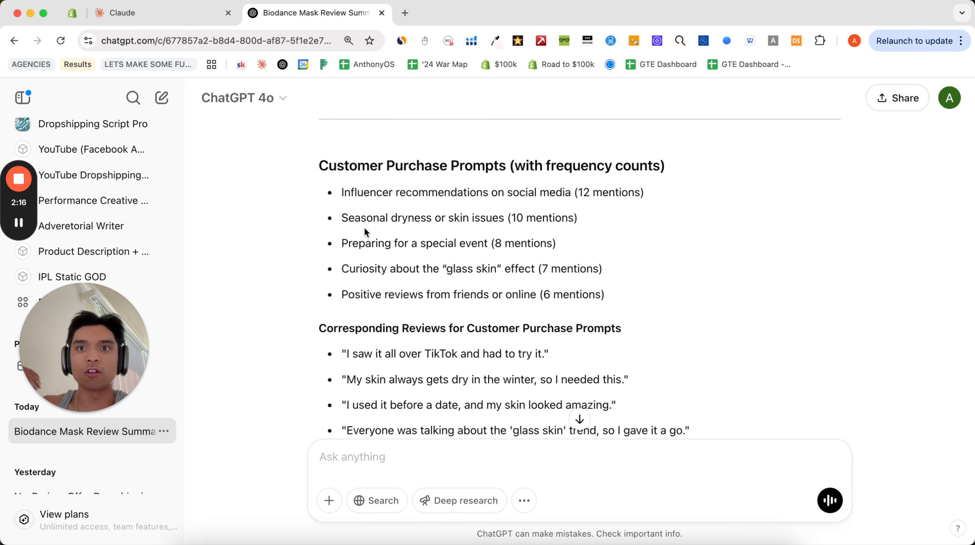
pyautogui.scroll(-9, 364, 227)
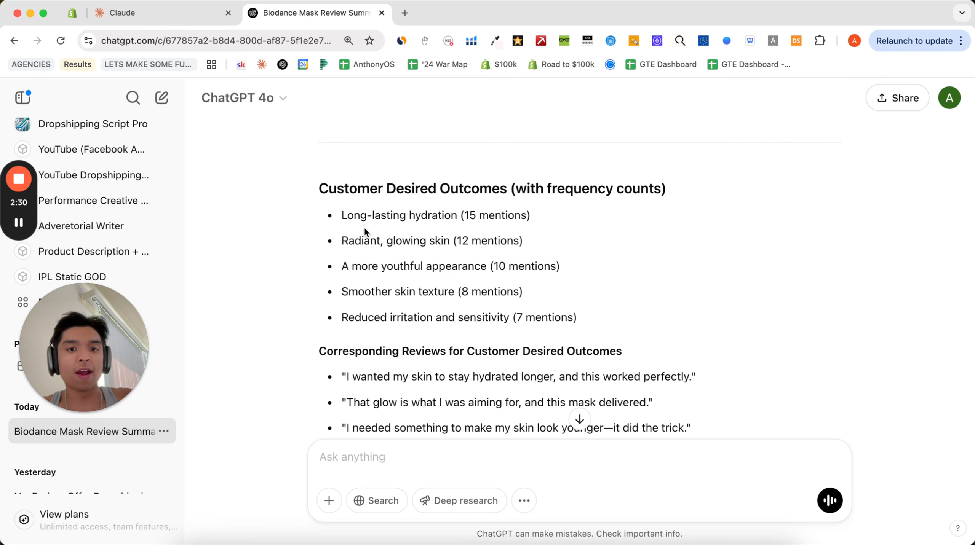
pyautogui.scroll(-15, 364, 229)
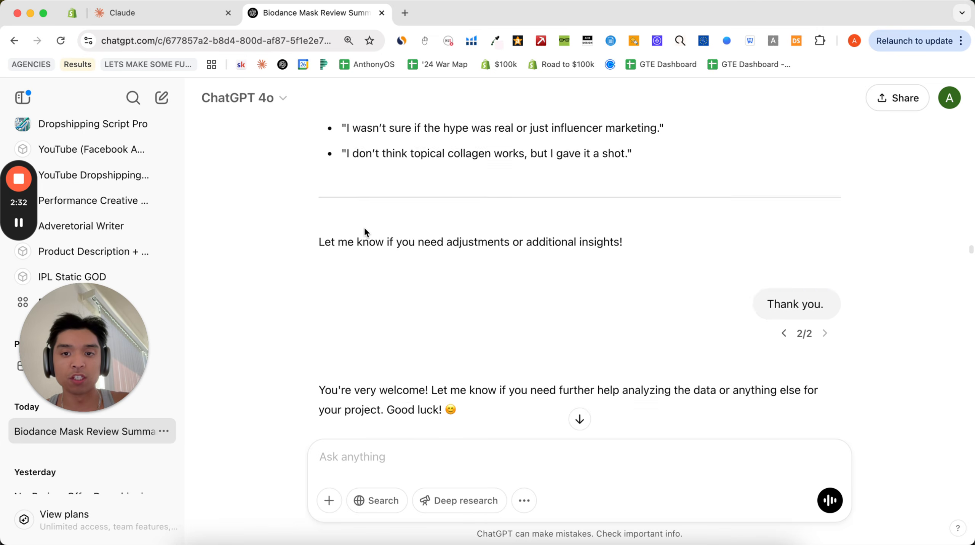
pyautogui.scroll(5, 364, 232)
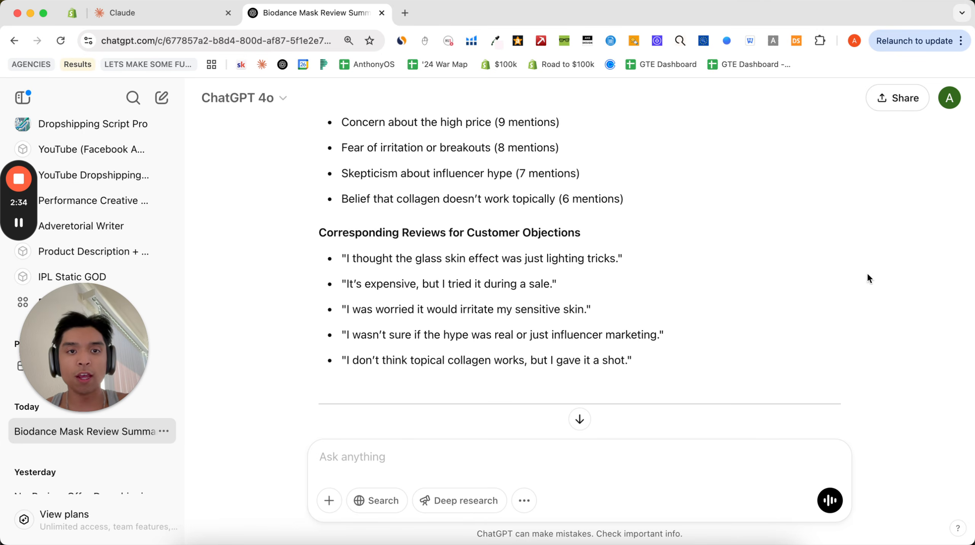
# Step: Switch to Claude, close the chat controls of the collagen mask chat and start a new chat
pyautogui.click(161, 12)
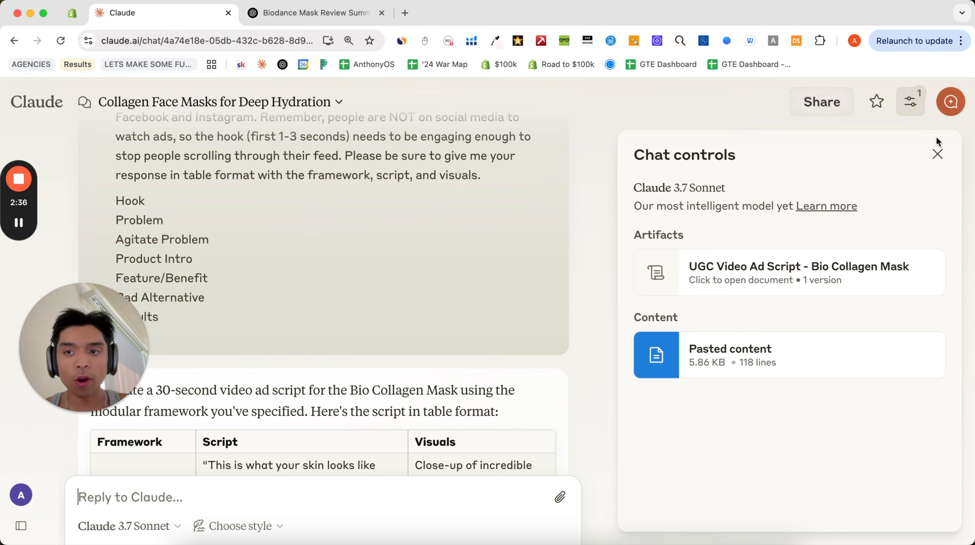
pyautogui.click(938, 155)
pyautogui.moveTo(102, 273)
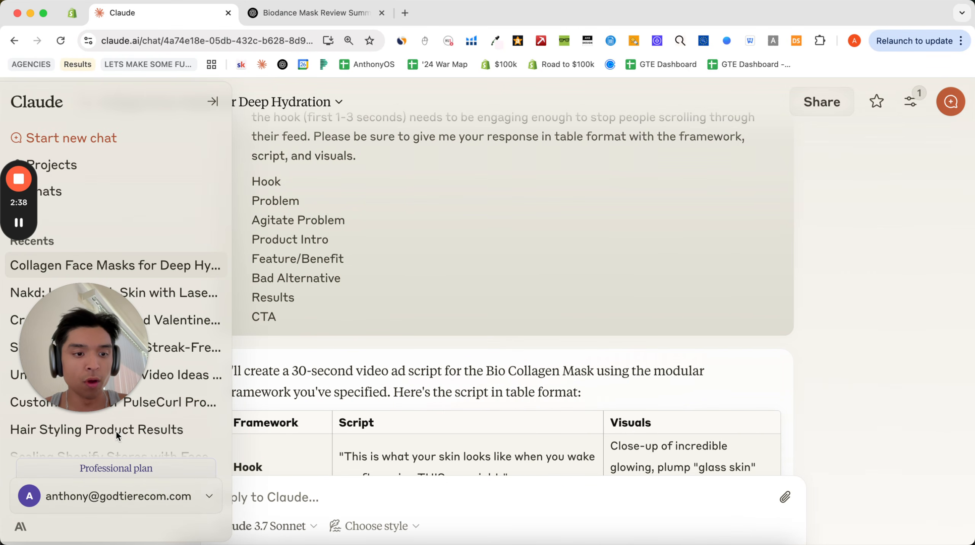
pyautogui.click(218, 140)
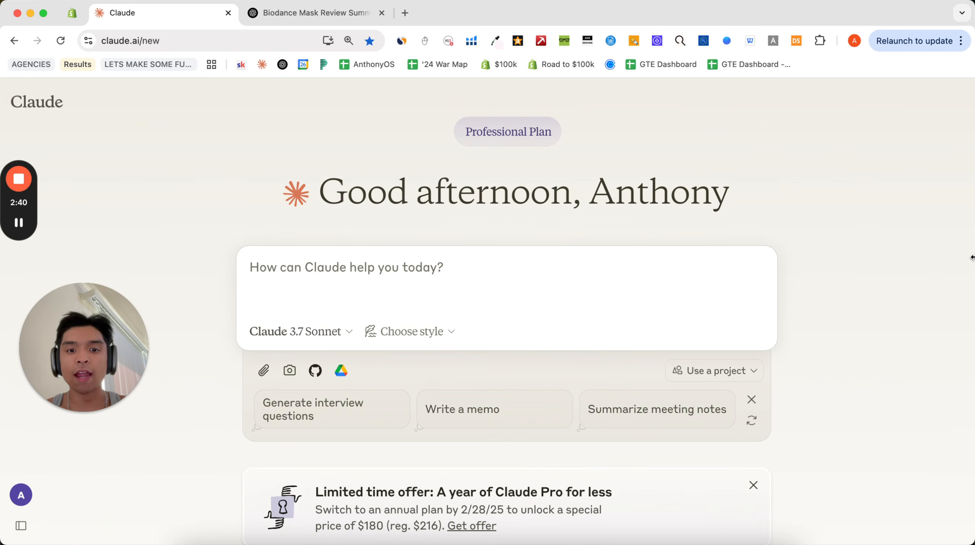
pyautogui.press('super+minus')
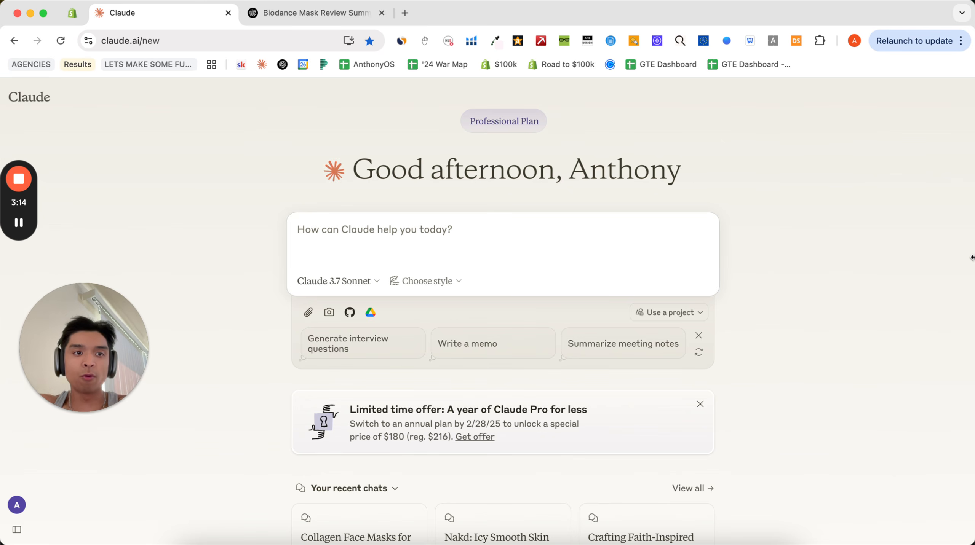
# Step: In ChatGPT, select the Bio-Collagen Masks analysis from Customer Objections back up to the Main Unique Value Propositions heading for copying
pyautogui.click(245, 12)
pyautogui.moveTo(626, 364); pyautogui.dragTo(319, 222)
pyautogui.scroll(15, 334, 185)
pyautogui.scroll(20, 338, 202)
pyautogui.scroll(8, 338, 200)
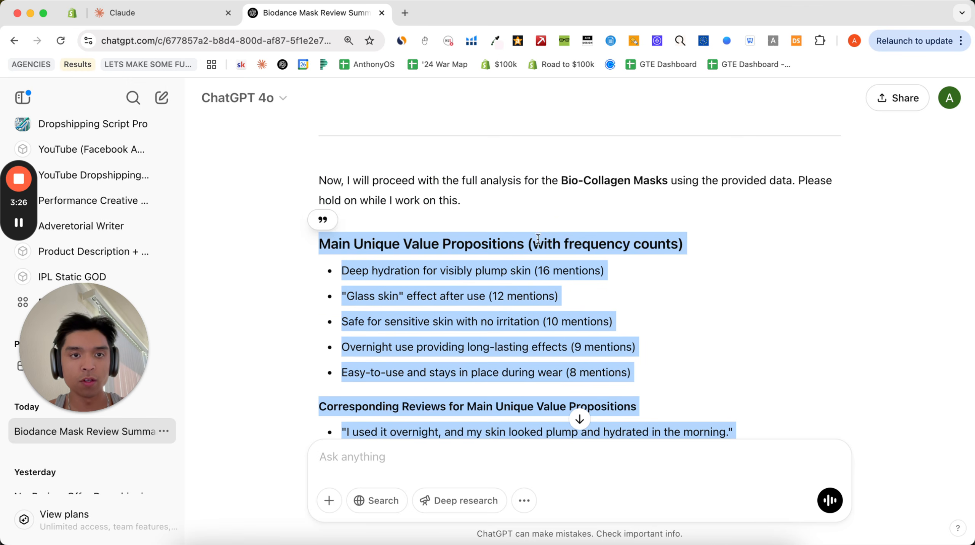
# Step: Send Claude the request for 5 marketing angles for customers aged 40-65+, with the product link, pasted insights and review PDF
pyautogui.click(122, 12)
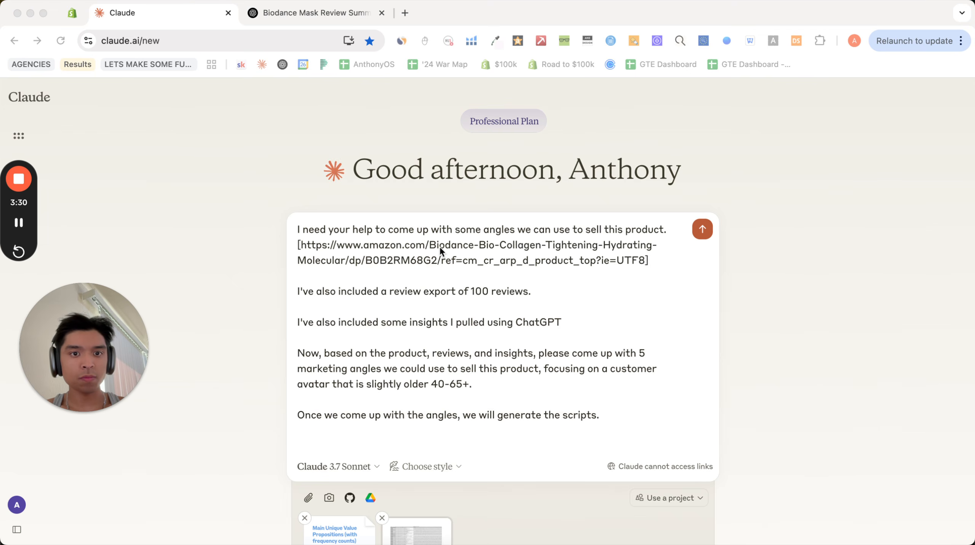
pyautogui.click(841, 366)
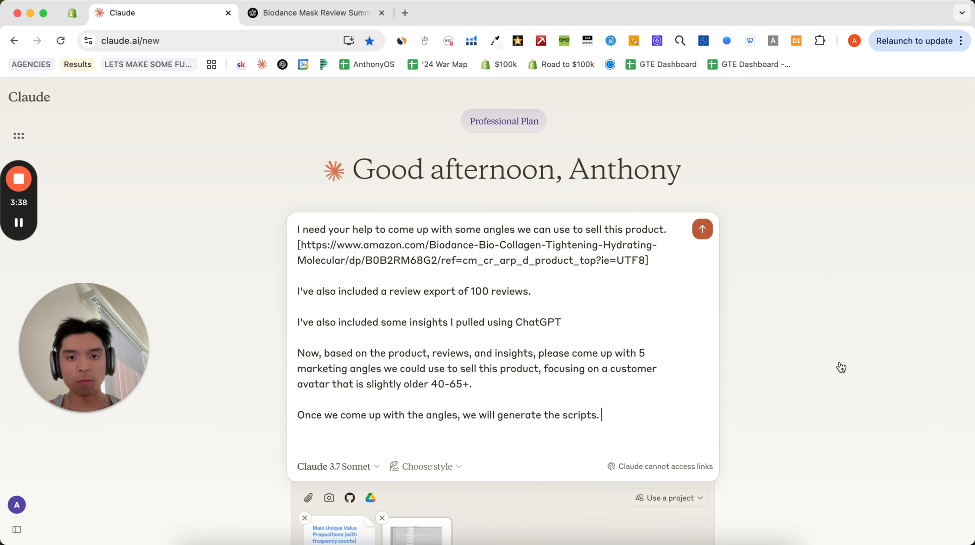
pyautogui.scroll(-2, 630, 347)
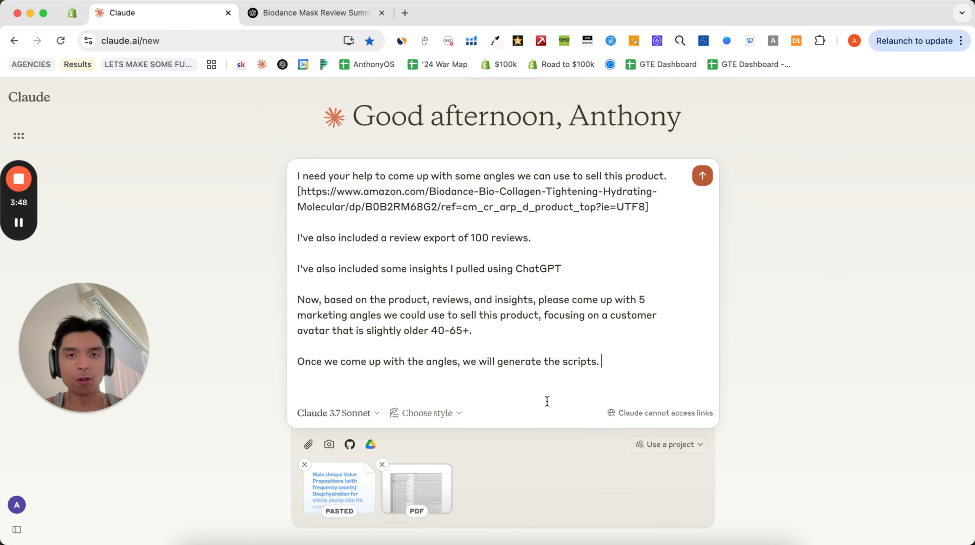
pyautogui.press('Return')
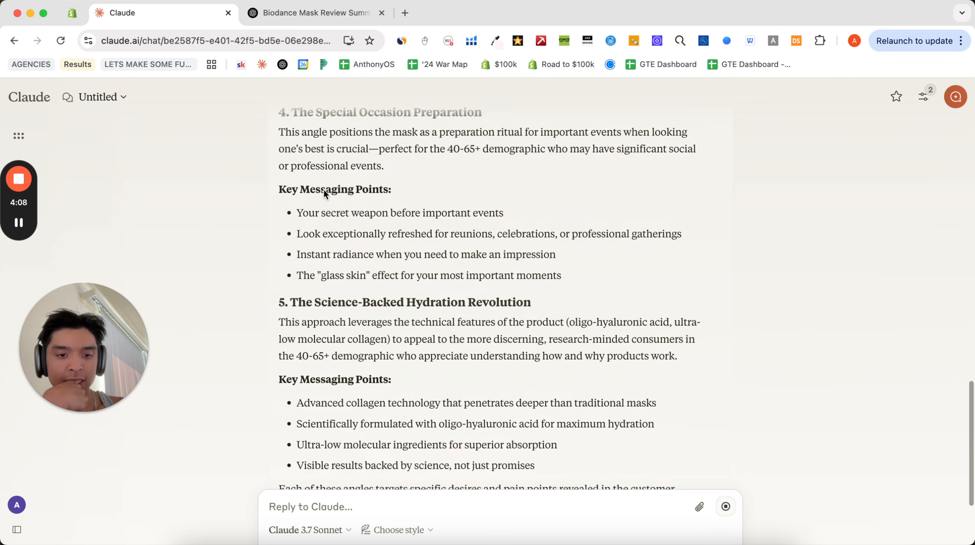
# Step: Review the generated marketing angles and select the heading "2. The Visible Age-Defier" for reuse
pyautogui.scroll(10, 324, 190)
pyautogui.scroll(5, 324, 189)
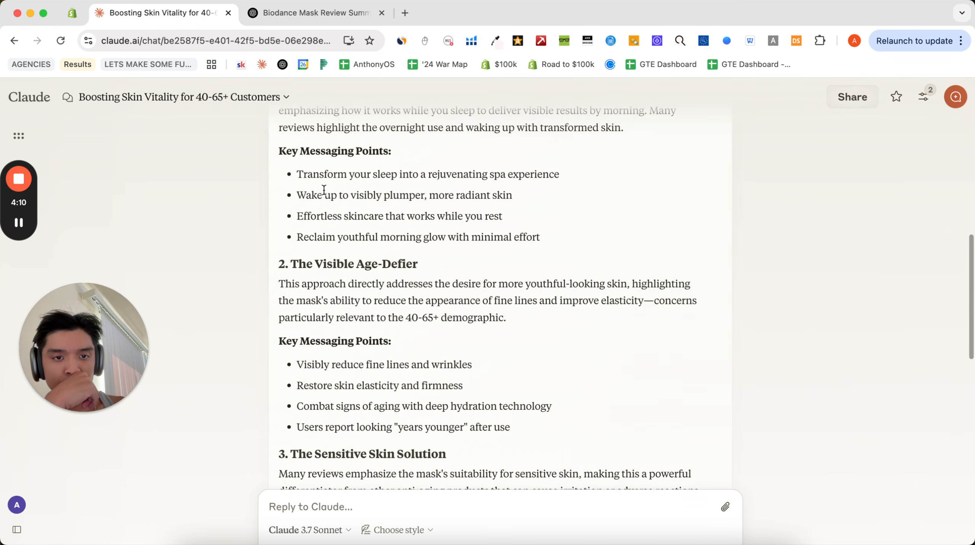
pyautogui.scroll(-3, 385, 318)
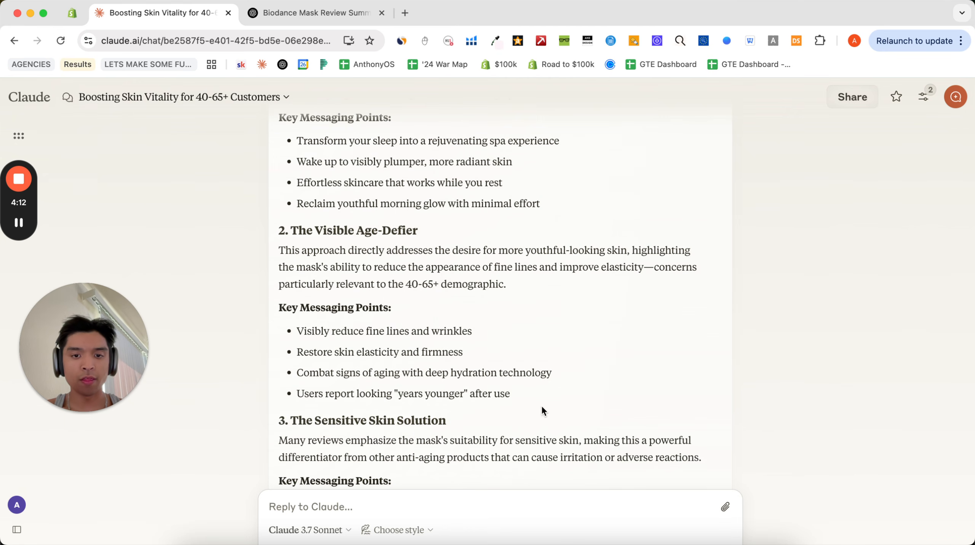
pyautogui.moveTo(435, 230); pyautogui.dragTo(286, 228)
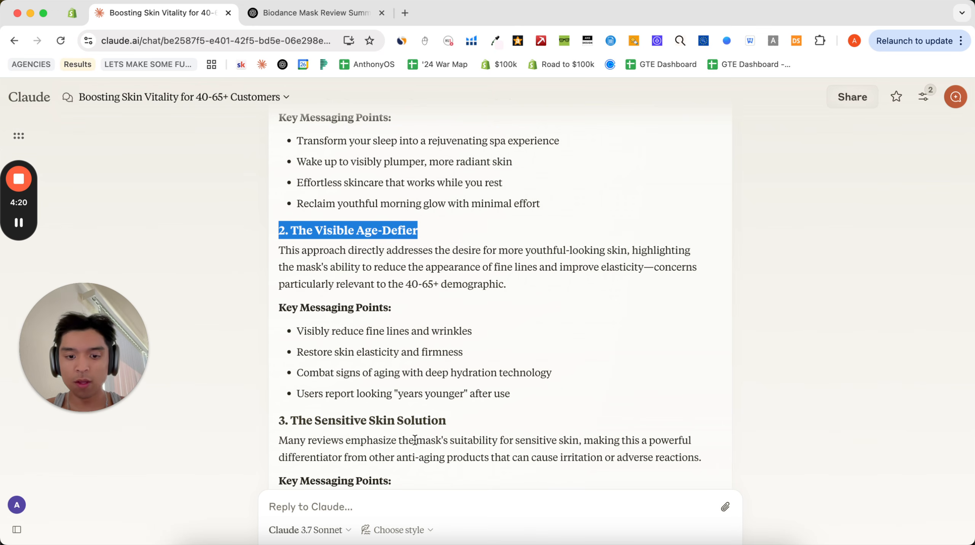
# Step: Start a reply with "Let's go with 2. The Visible Age-Defier as our angle"
pyautogui.click(391, 507)
pyautogui.write("Let's go")
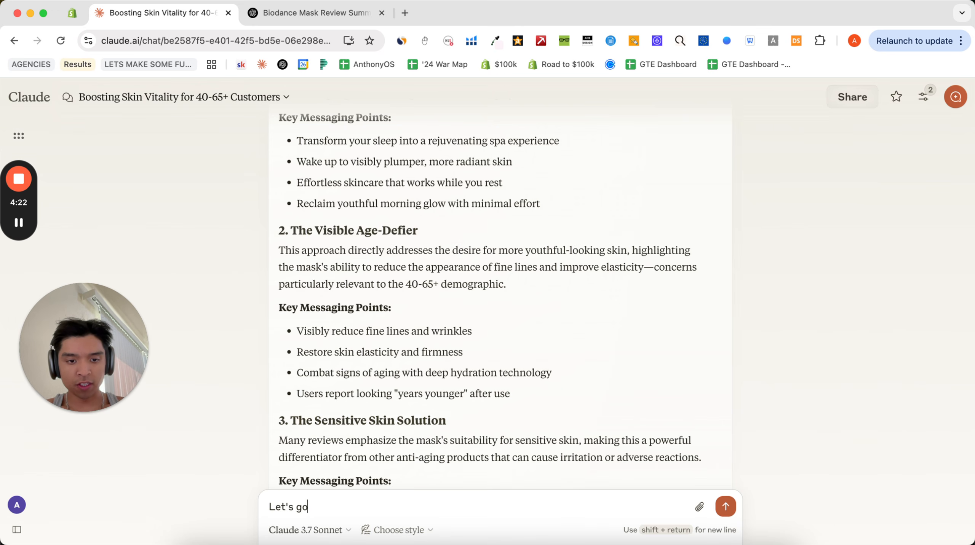
pyautogui.write(' with')
pyautogui.write('2. The Visible Age-Defier')
pyautogui.write('as')
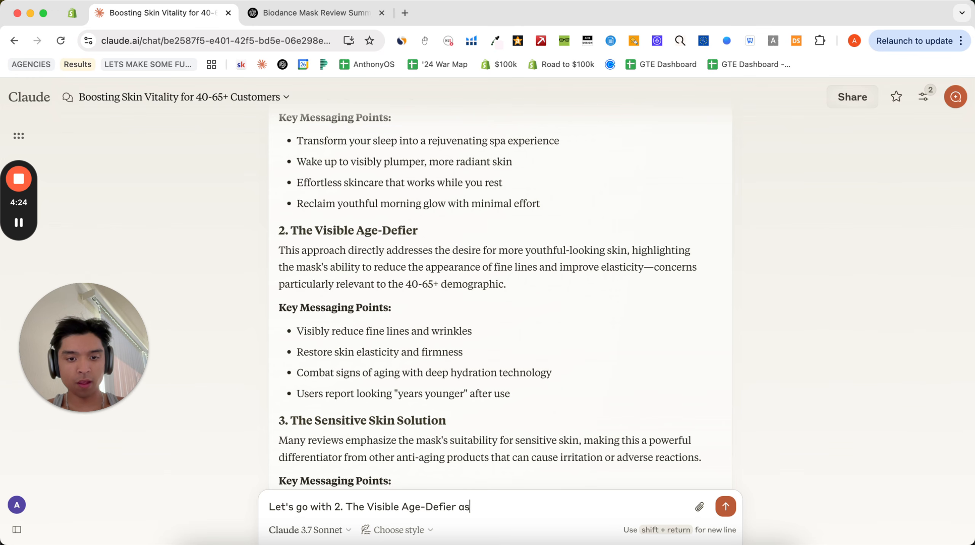
pyautogui.write(' our angle')
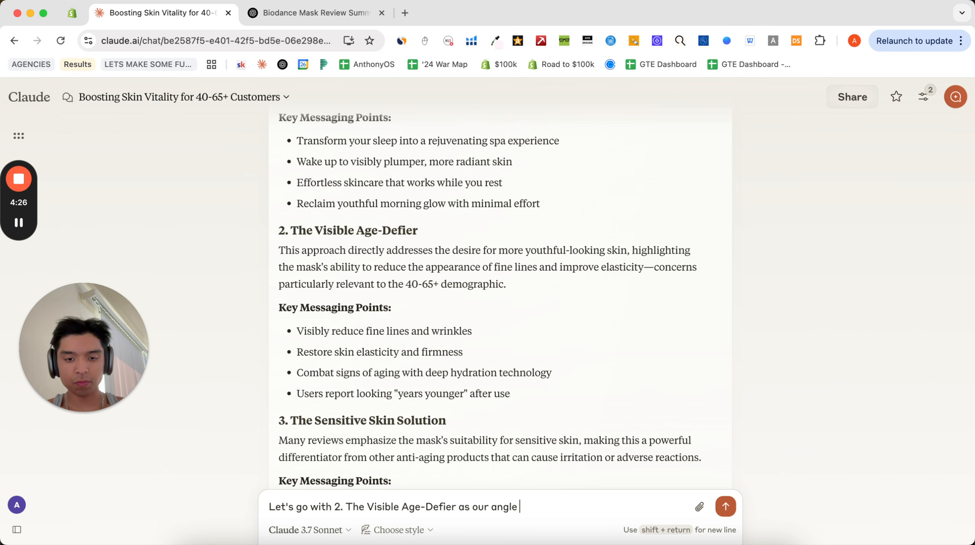
# Step: Add "And make sure to emphasize "glass skin" since that is one of the main value propositions of this product." to the reply
pyautogui.write('. And make sure')
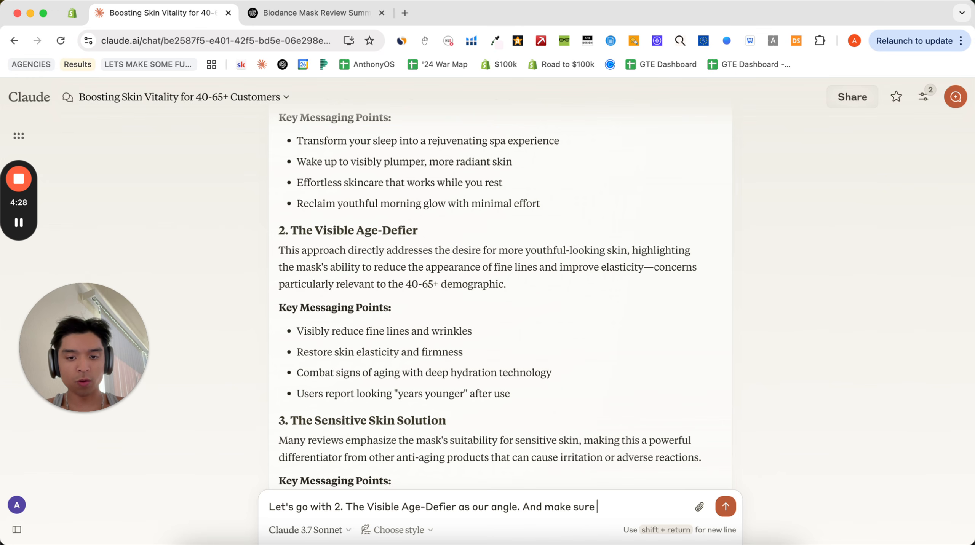
pyautogui.write(' to emphasize "glas')
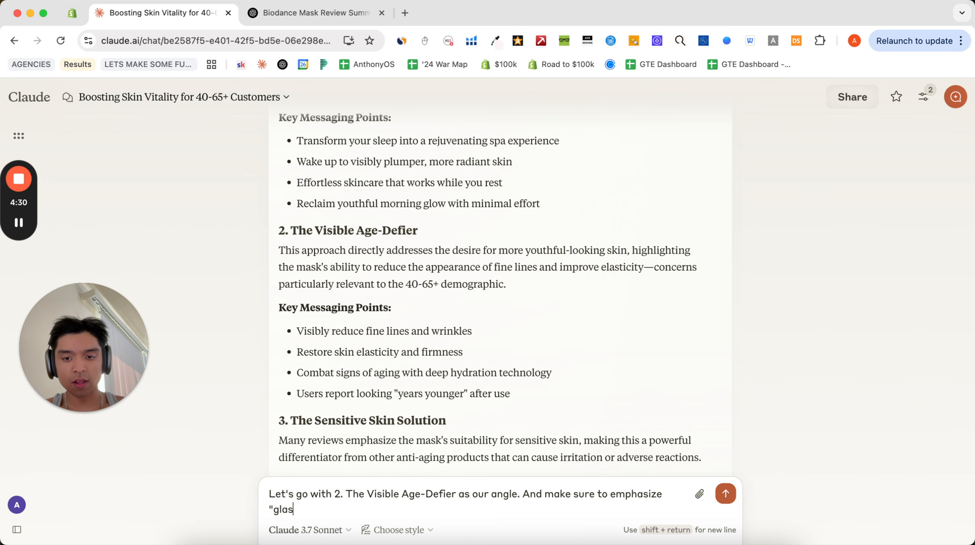
pyautogui.write('s skin" since that is ')
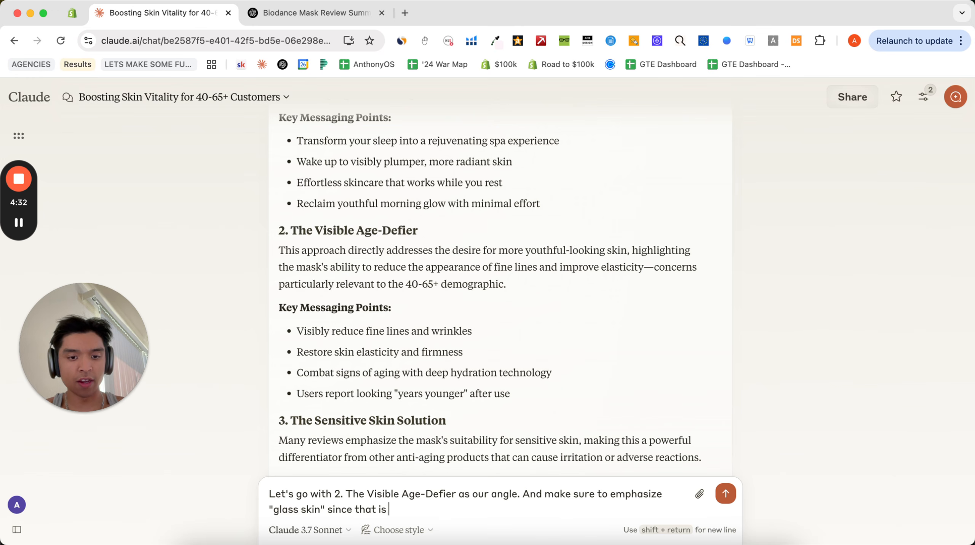
pyautogui.write('one of the main v')
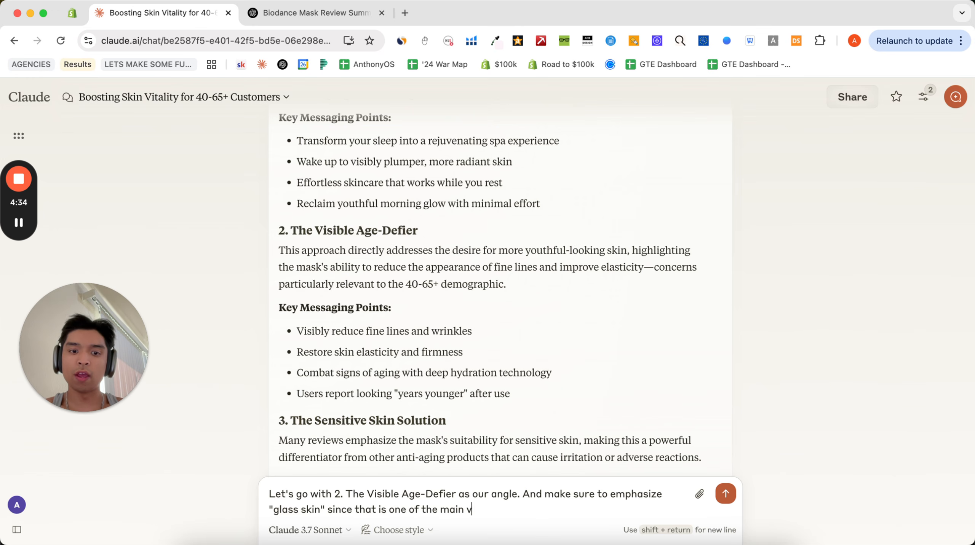
pyautogui.write('alue propositions of this product.')
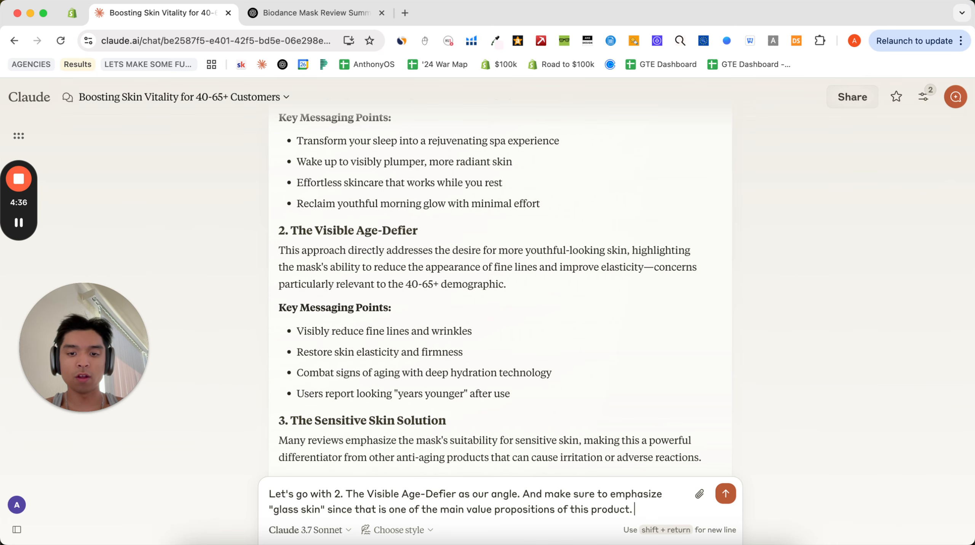
# Step: Add a separate paragraph reading "Let's now generate a script:" and leave a blank line below it
pyautogui.hotkey('shift', 'Return')
pyautogui.scroll(-3, 500, 267)
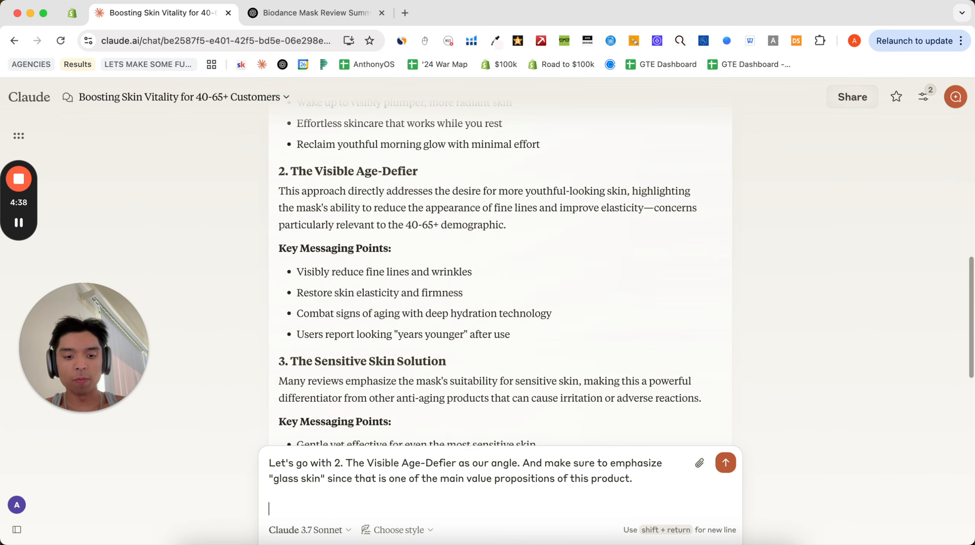
pyautogui.write("Let's now generate a")
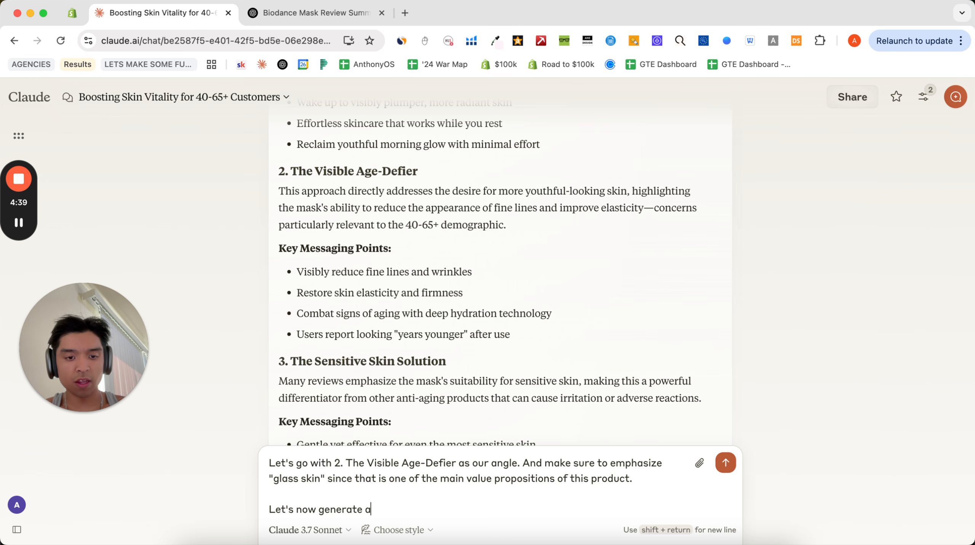
pyautogui.write(' script:')
pyautogui.hotkey('shift', 'Return')
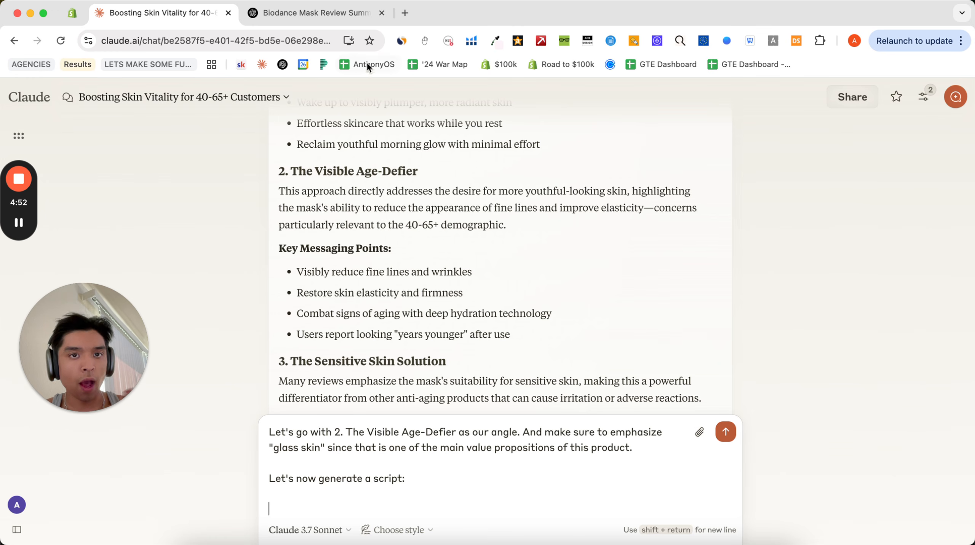
# Step: Open the "For YT God Tier Ecom - Creative ChatGPT Prompt" document in Google Docs and find the Create the Scripts section
pyautogui.click(405, 13)
pyautogui.write('for yt')
pyautogui.press('Return')
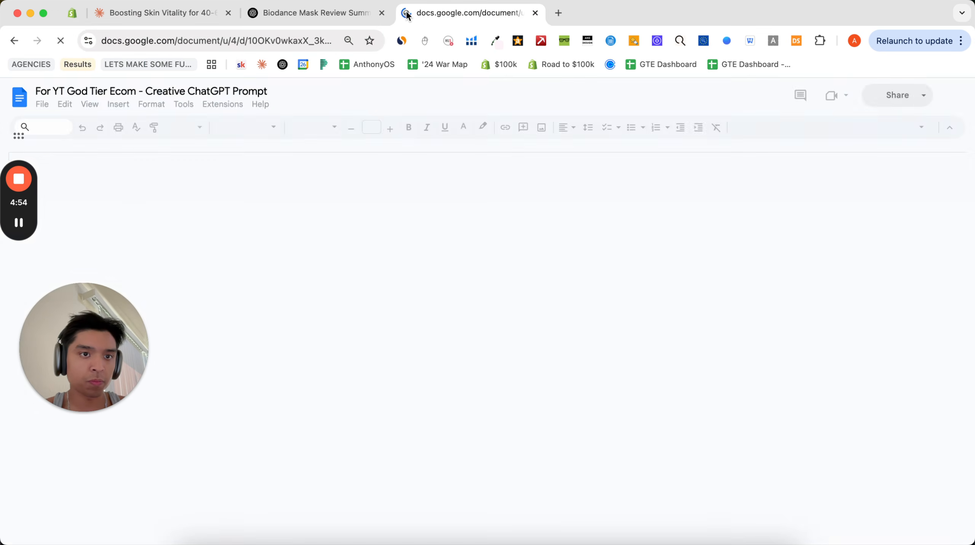
pyautogui.scroll(-20, 454, 328)
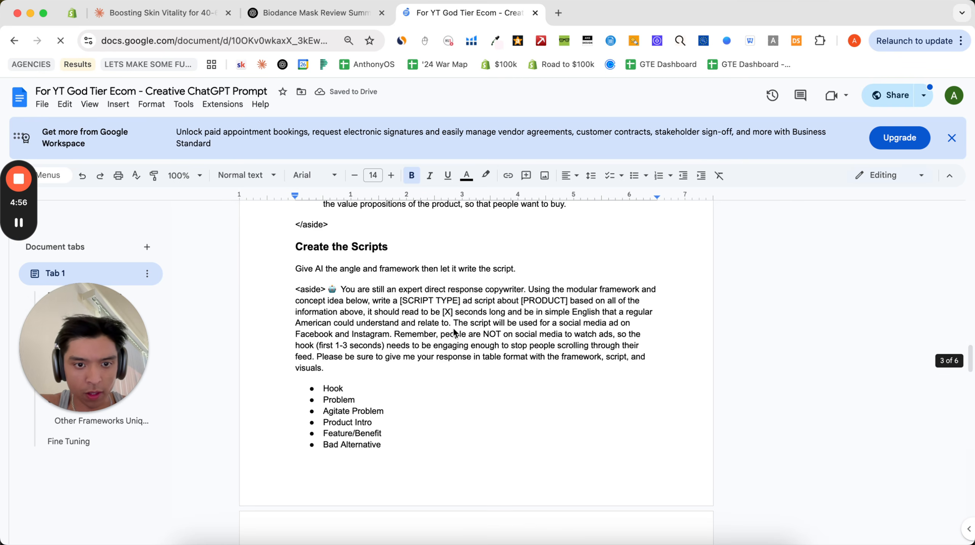
pyautogui.scroll(-3, 387, 345)
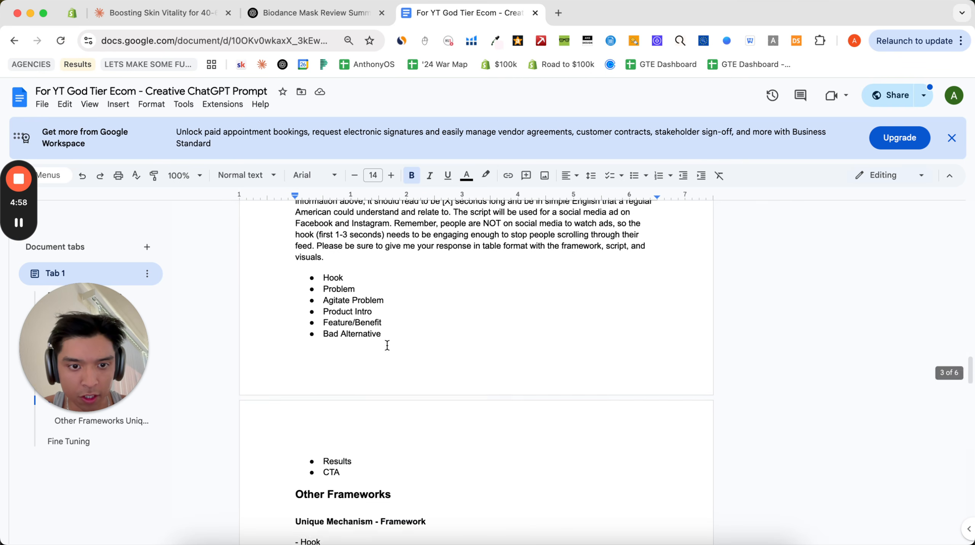
# Step: Copy the Create the Scripts prompt paragraph, from "You are still an expert direct response copywriter" to "script, and visuals."
pyautogui.scroll(4, 387, 346)
pyautogui.moveTo(433, 403); pyautogui.dragTo(339, 318)
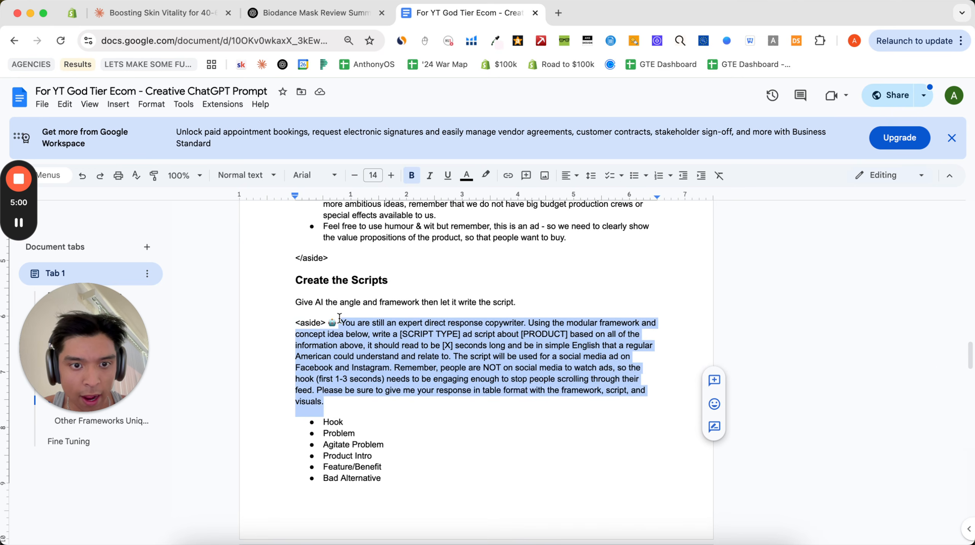
pyautogui.scroll(-2, 340, 318)
pyautogui.scroll(-5, 340, 318)
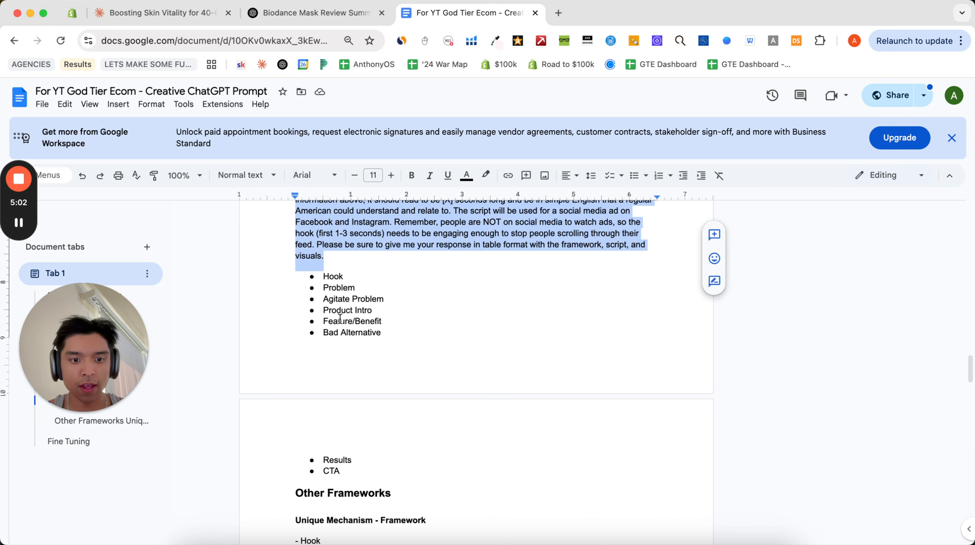
pyautogui.scroll(3, 340, 318)
pyautogui.scroll(-1, 340, 318)
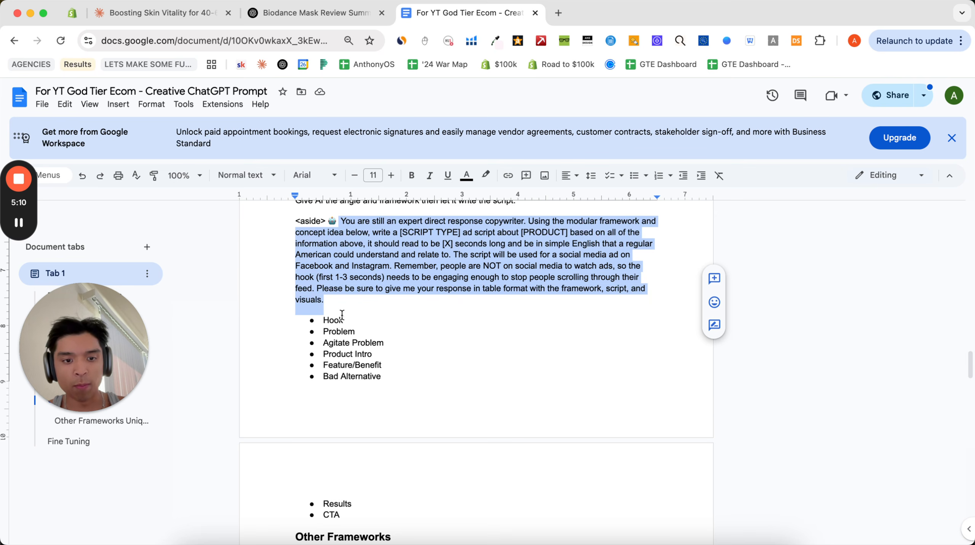
pyautogui.moveTo(351, 303); pyautogui.dragTo(341, 217)
pyautogui.press('super+c')
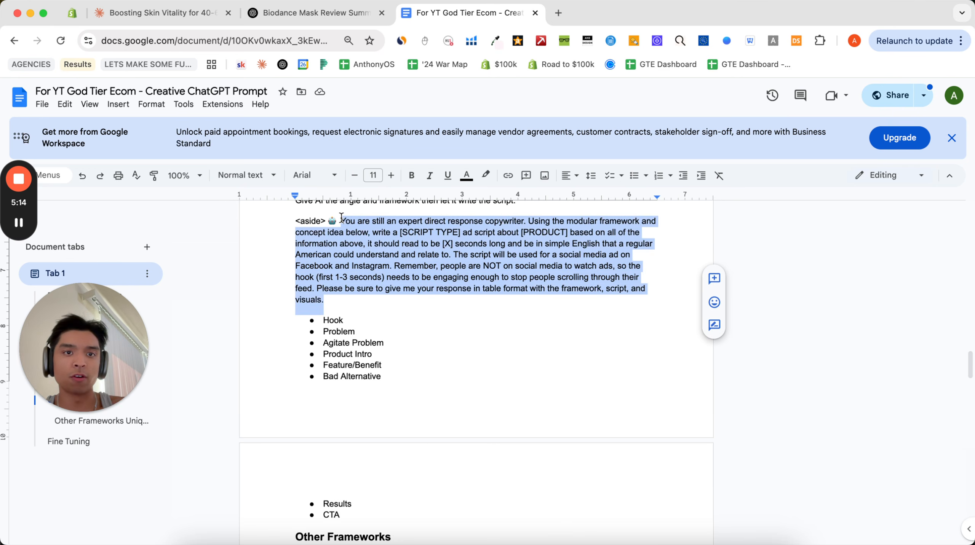
# Step: Return to the Claude chat and paste the copied script prompt below "Let's now generate a script:"
pyautogui.click(302, 16)
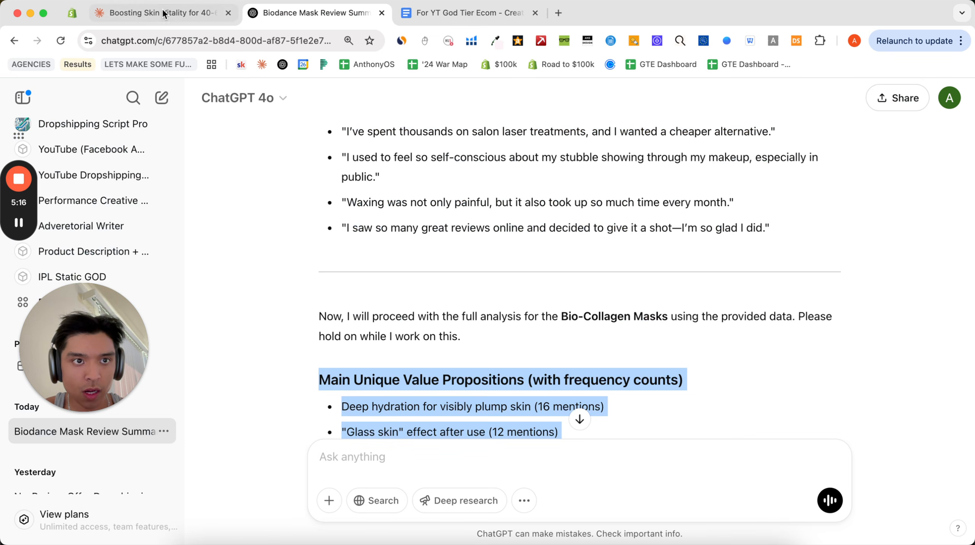
pyautogui.click(180, 14)
pyautogui.press('super+v')
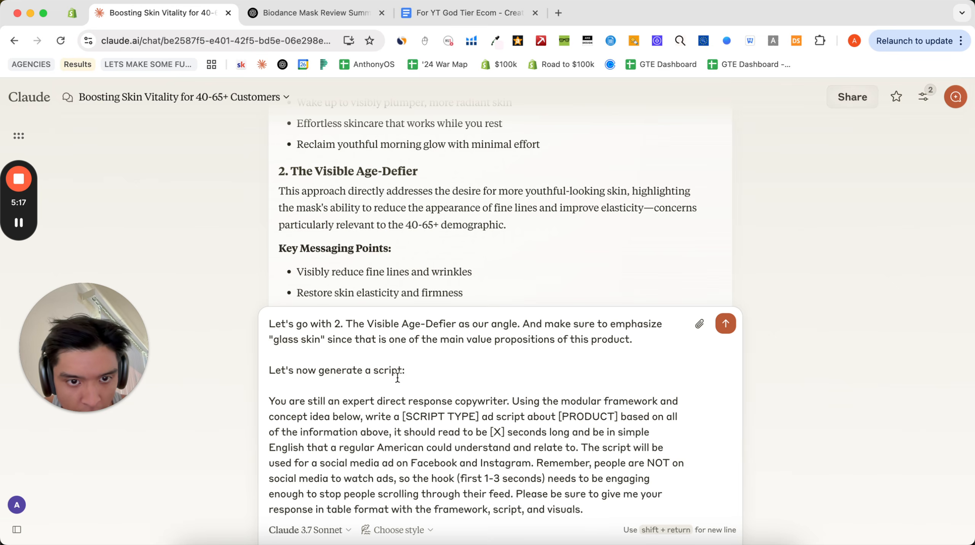
# Step: Delete the text from "Using the modular framework and concept idea below" to "all of the information above," in the pasted prompt
pyautogui.scroll(-3, 397, 378)
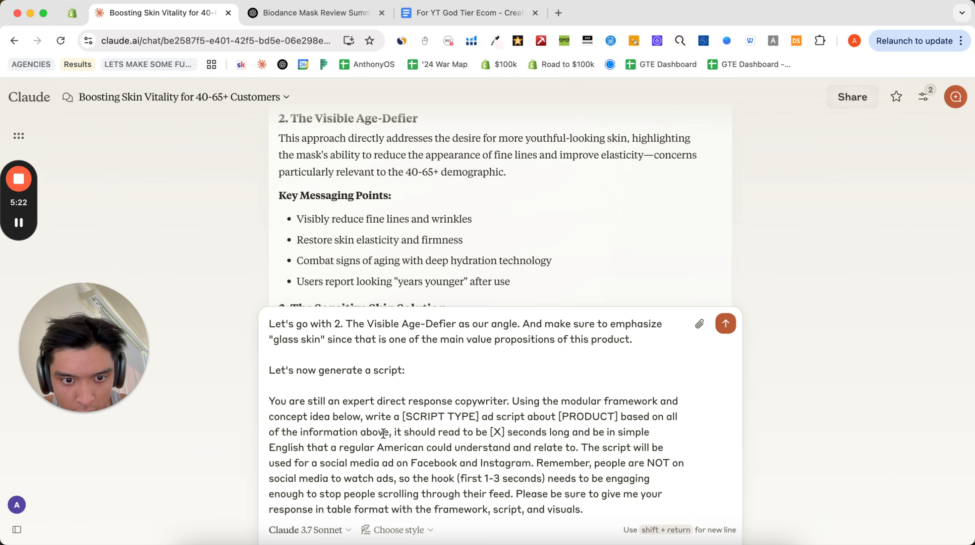
pyautogui.moveTo(391, 432); pyautogui.dragTo(512, 401)
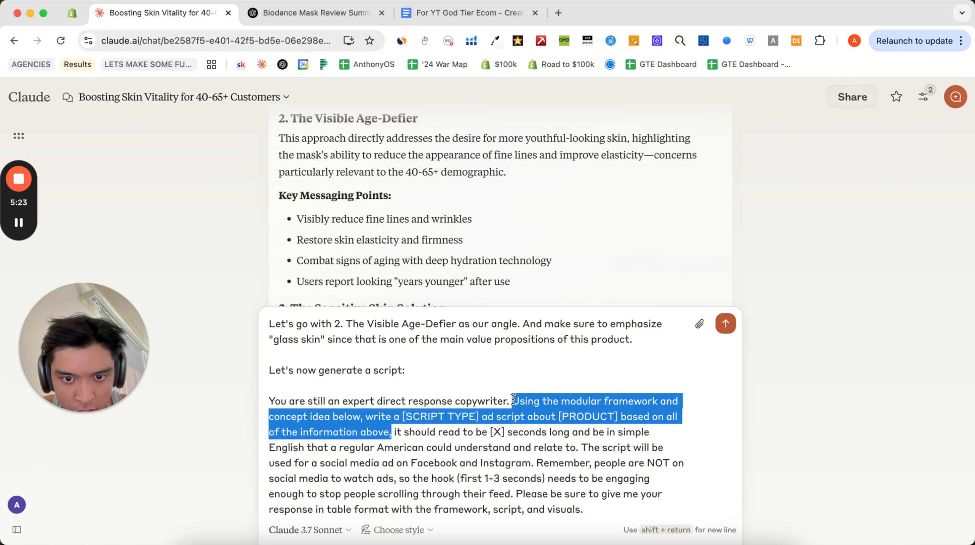
pyautogui.press('BackSpace')
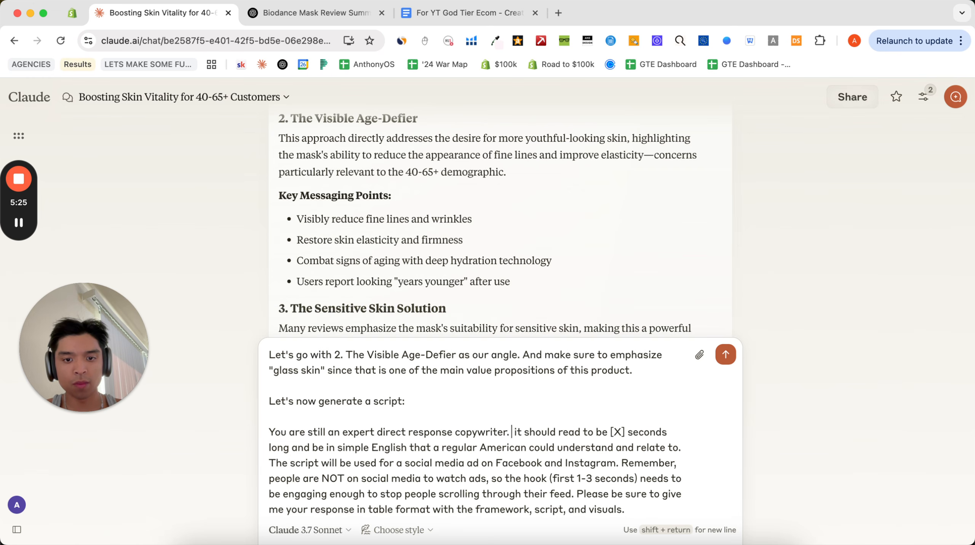
# Step: Insert "Let's now generate an organic, authentic sounding video ad script for this product." after the copywriter sentence and capitalize the following "It"
pyautogui.write("Let's now generate an or")
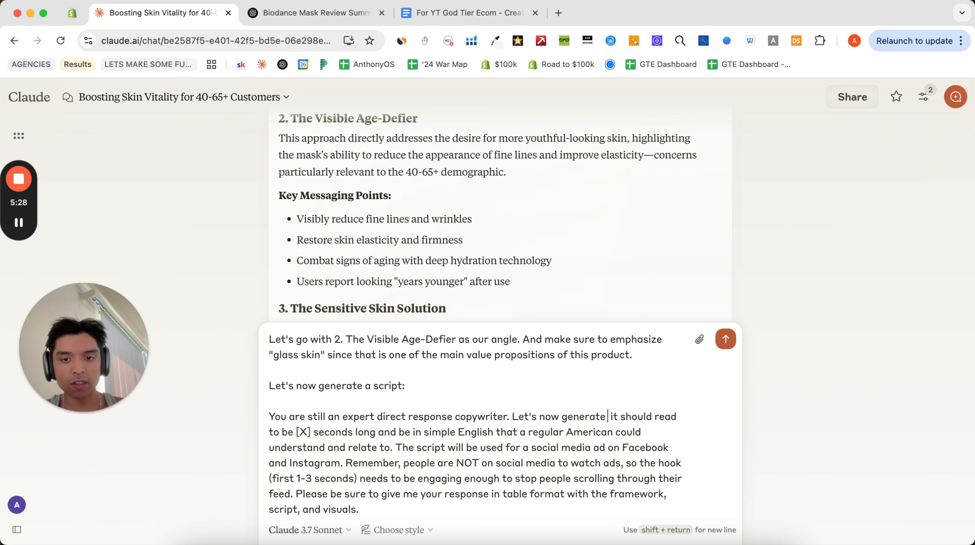
pyautogui.write('ganic, authentic')
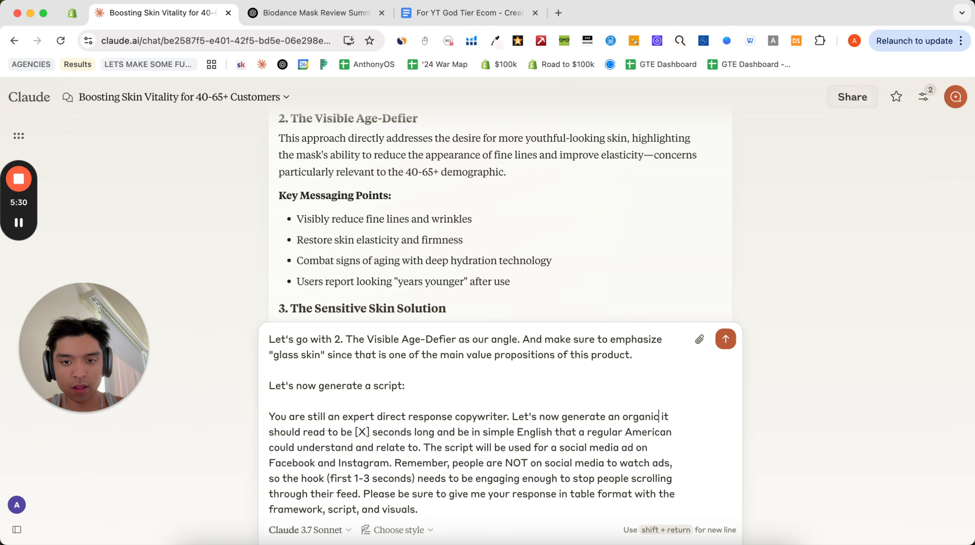
pyautogui.write(' sounding')
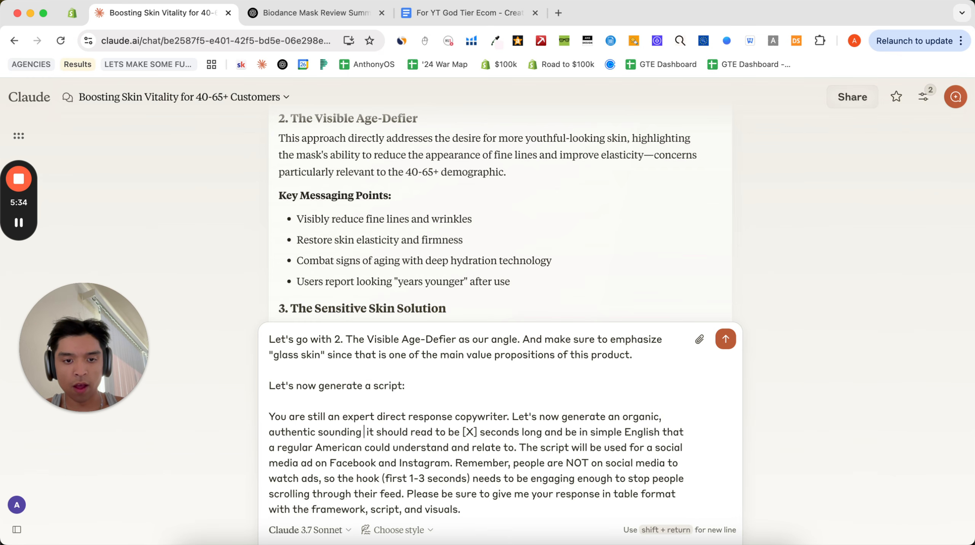
pyautogui.write(' video ad script for t')
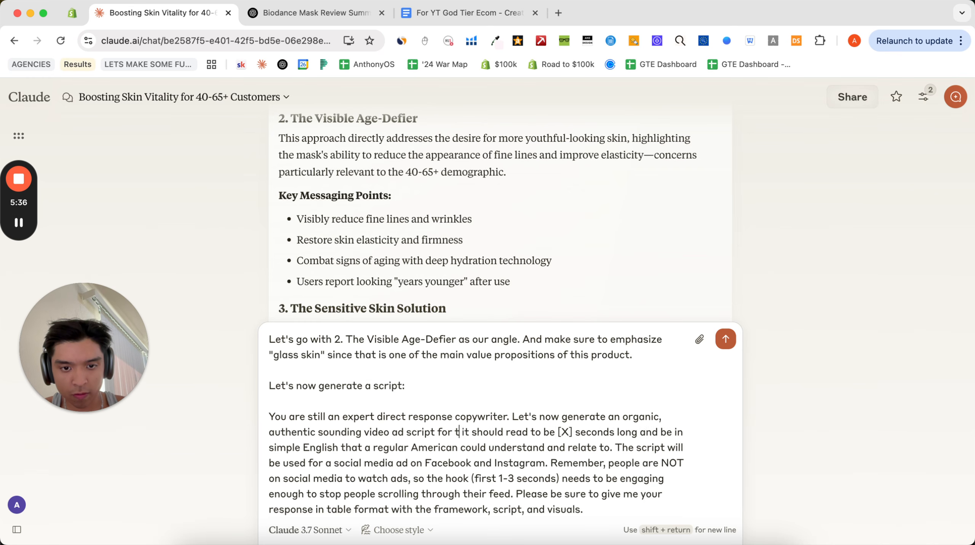
pyautogui.write('his product.')
pyautogui.click(522, 432)
pyautogui.press('BackSpace')
pyautogui.write('I')
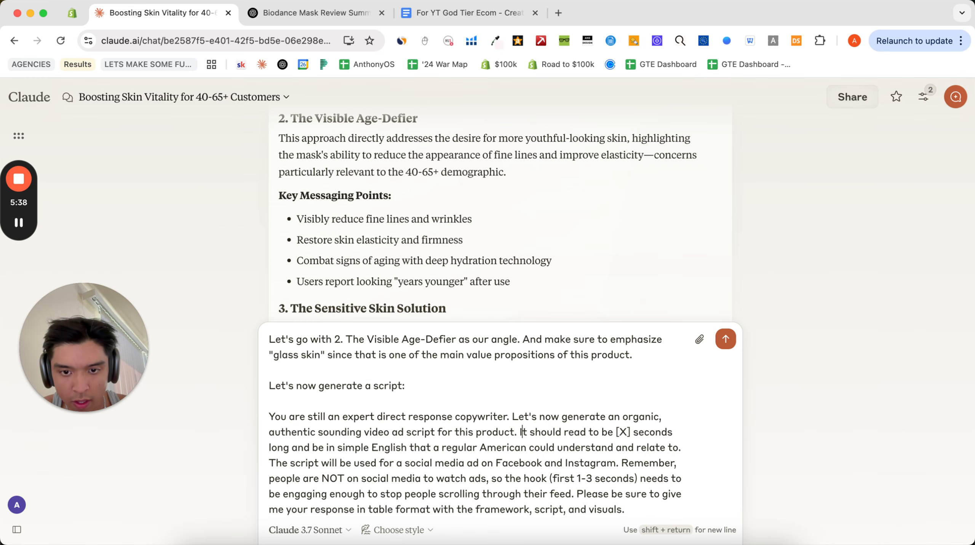
# Step: Replace the X in the prompt's length placeholder with 30s and send the prompt to Claude
pyautogui.doubleClick(622, 433)
pyautogui.press('BackSpace')
pyautogui.write('30')
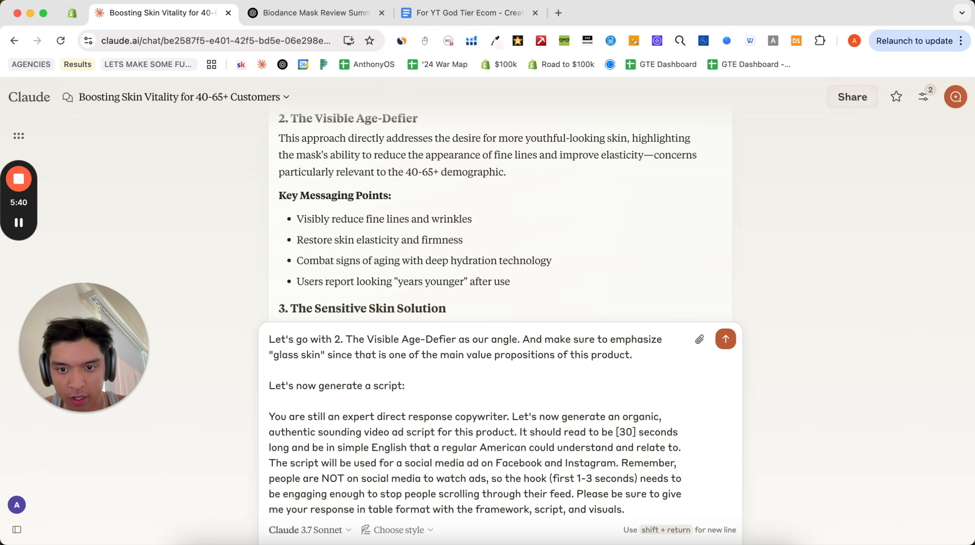
pyautogui.write('s')
pyautogui.scroll(-15, 501, 473)
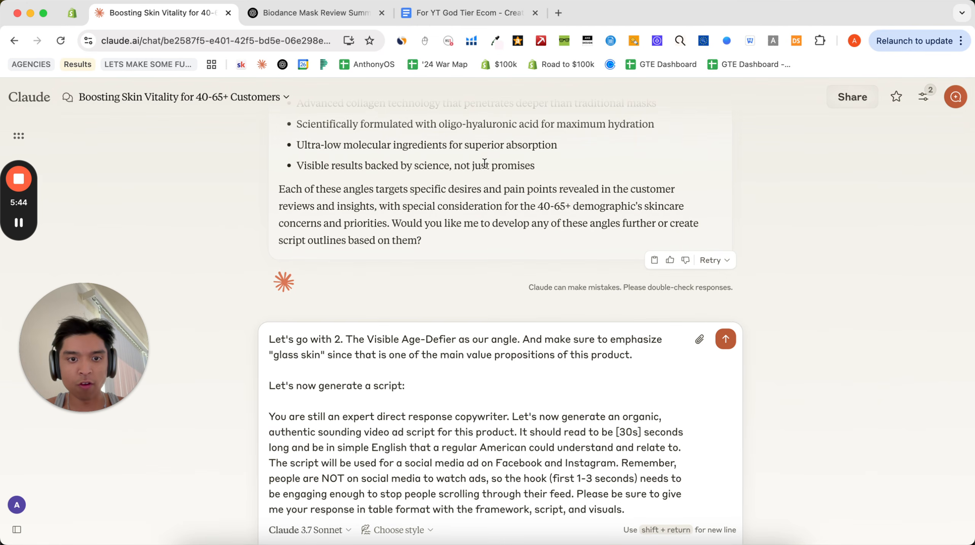
pyautogui.press('Return')
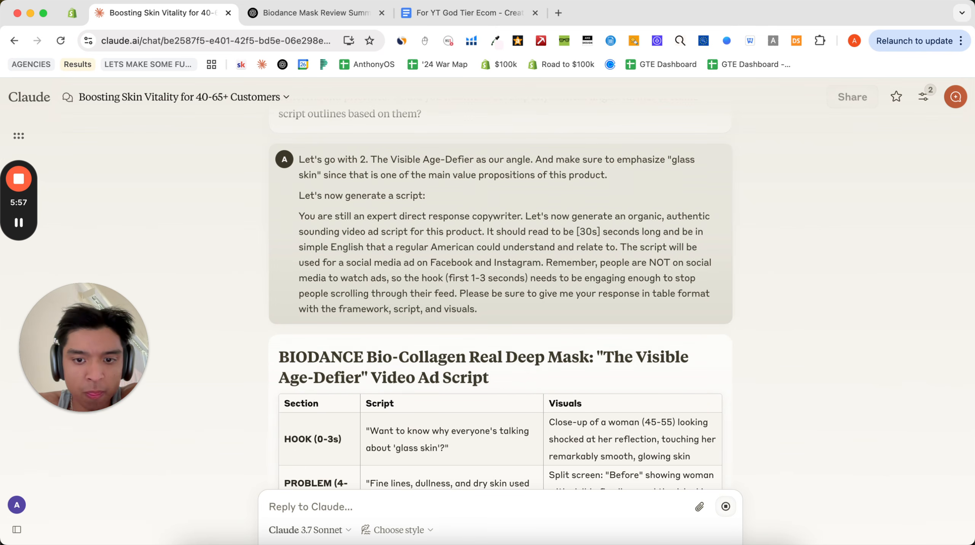
# Step: Examine the generated Visible Age-Defier video ad script table and compare it with the prompt above it
pyautogui.scroll(-3, 573, 175)
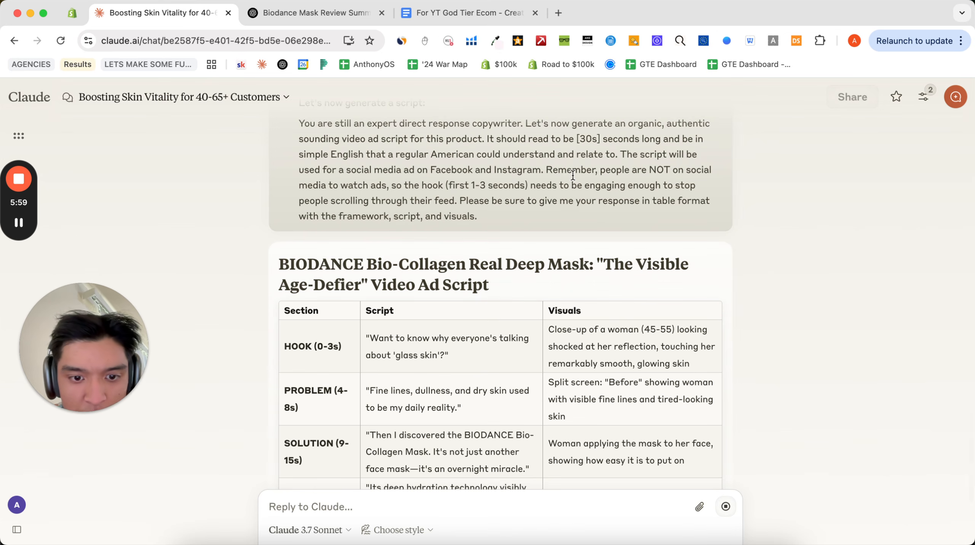
pyautogui.scroll(-2, 573, 176)
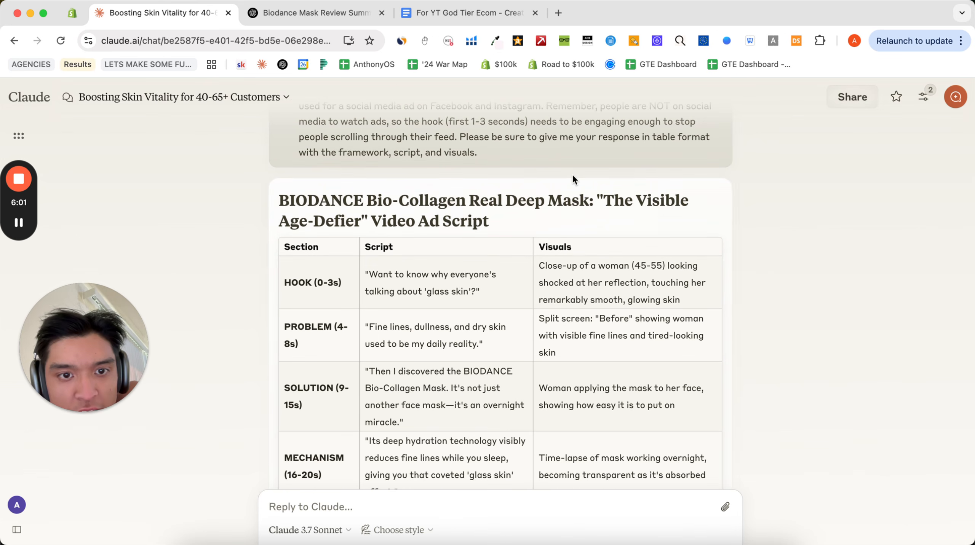
pyautogui.scroll(-2, 573, 179)
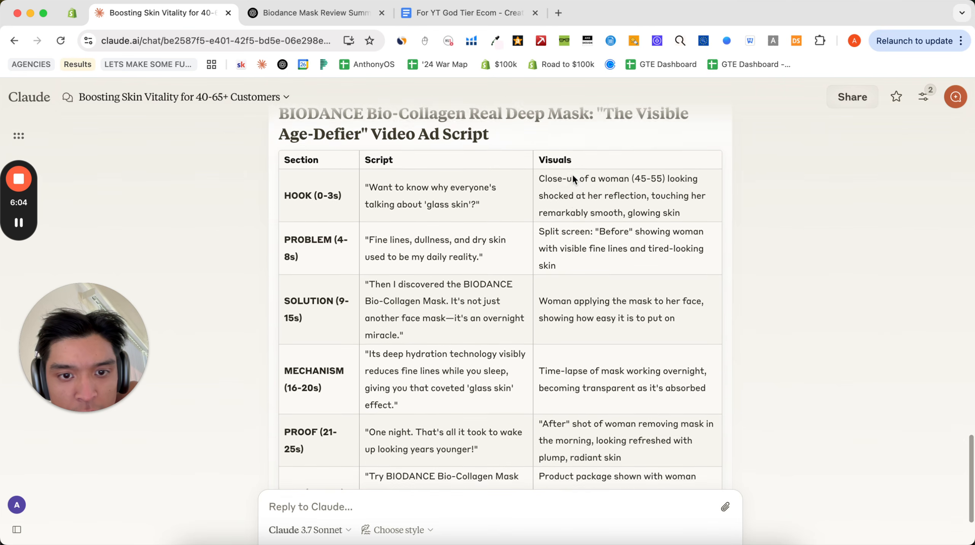
pyautogui.scroll(8, 572, 173)
pyautogui.scroll(1, 573, 176)
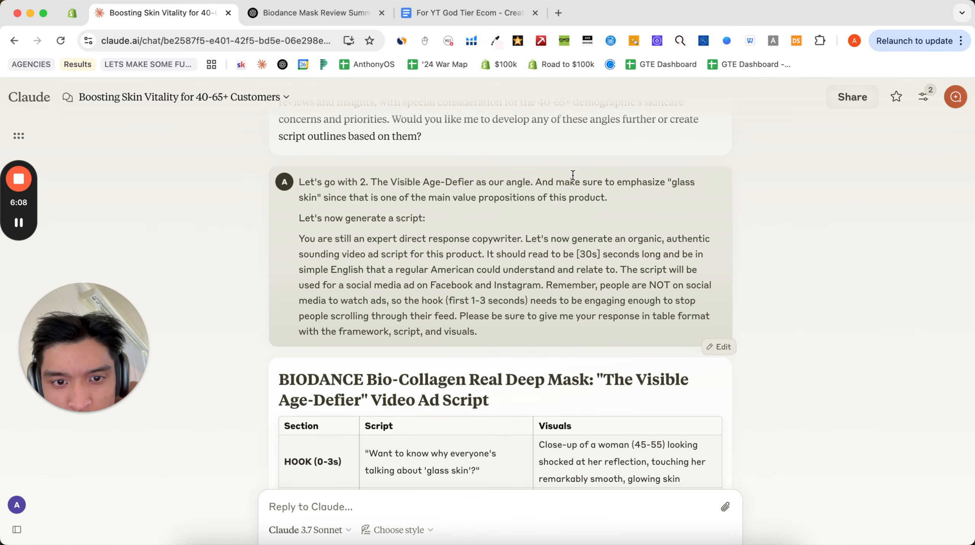
pyautogui.scroll(-12, 573, 176)
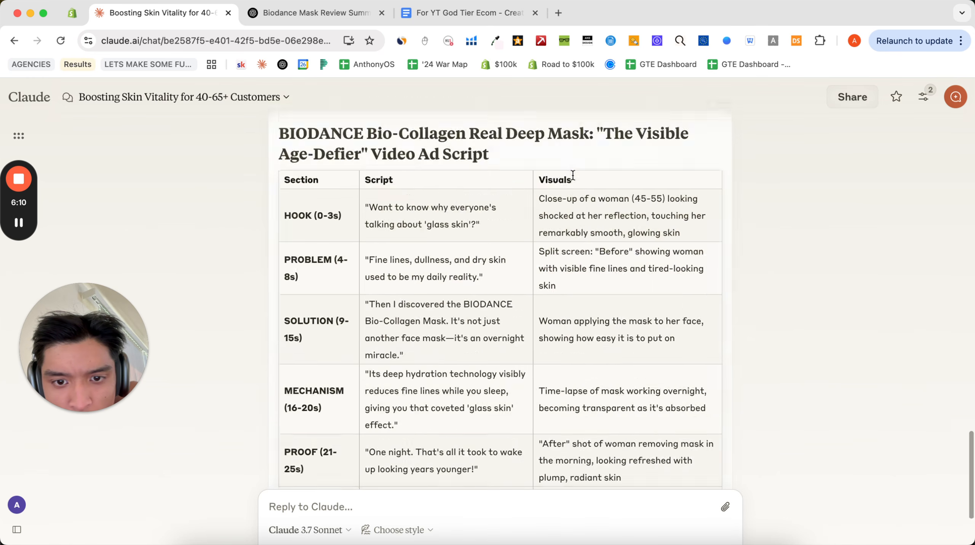
pyautogui.scroll(8, 573, 176)
pyautogui.scroll(-3, 572, 174)
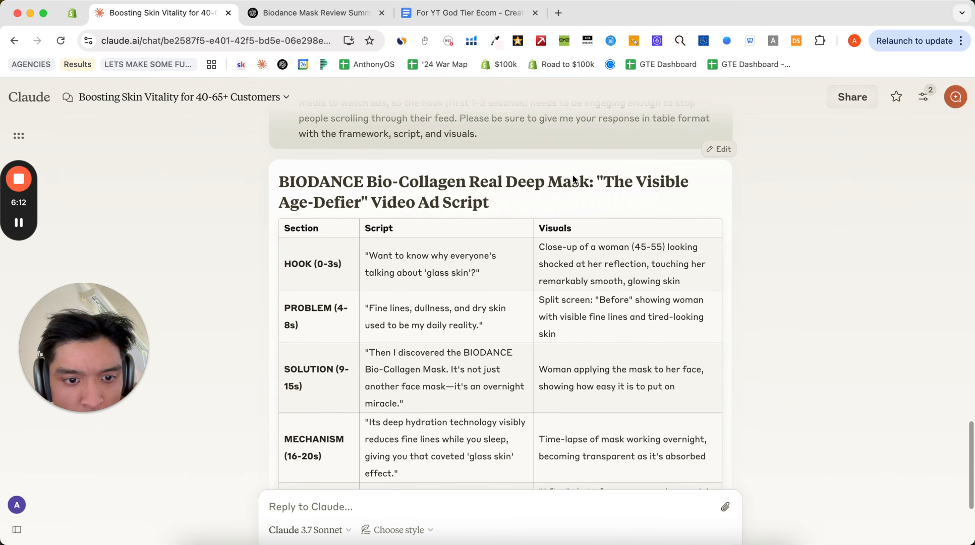
pyautogui.scroll(4, 581, 179)
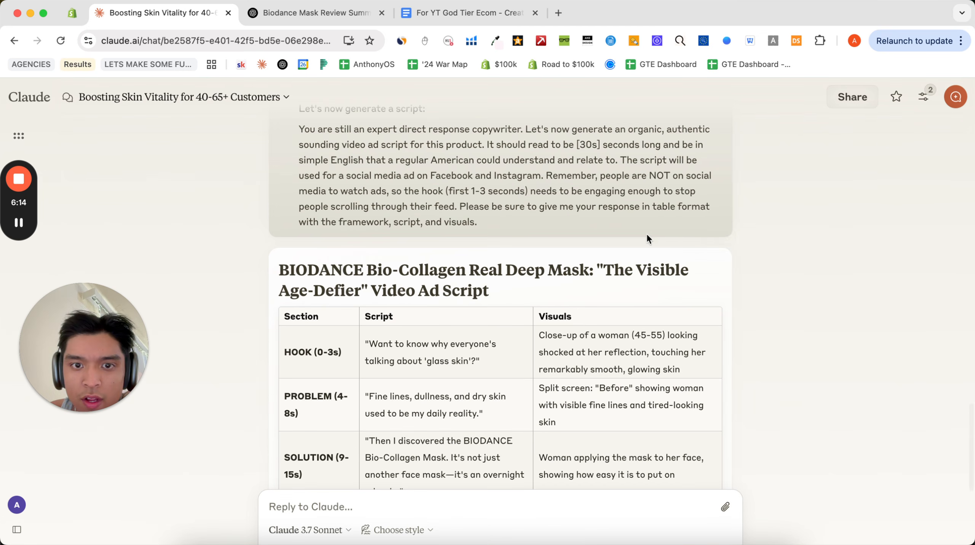
# Step: Edit the sent script prompt, deleting its closing table-format request and the sentence "You are still an expert direct response copywriter."
pyautogui.click(713, 238)
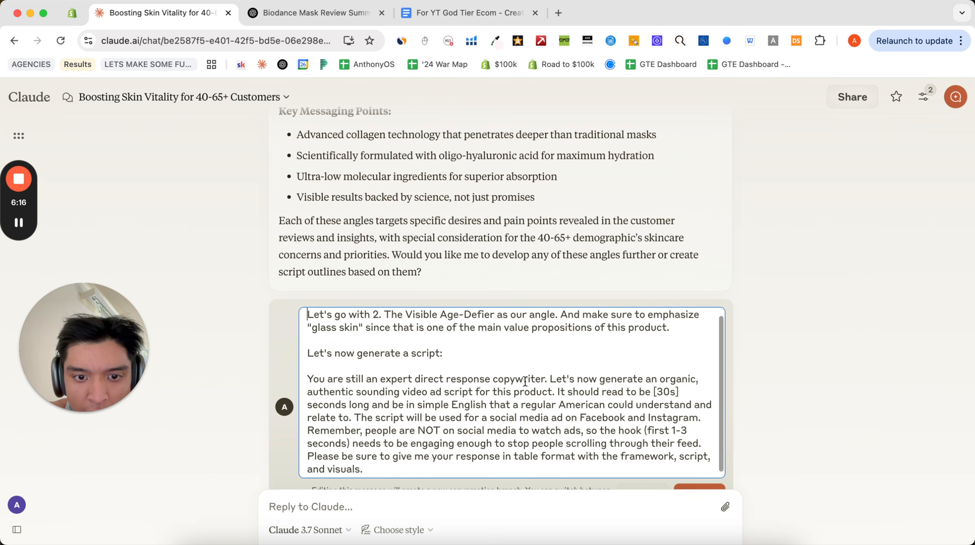
pyautogui.scroll(-3, 519, 382)
pyautogui.moveTo(617, 445); pyautogui.dragTo(306, 426)
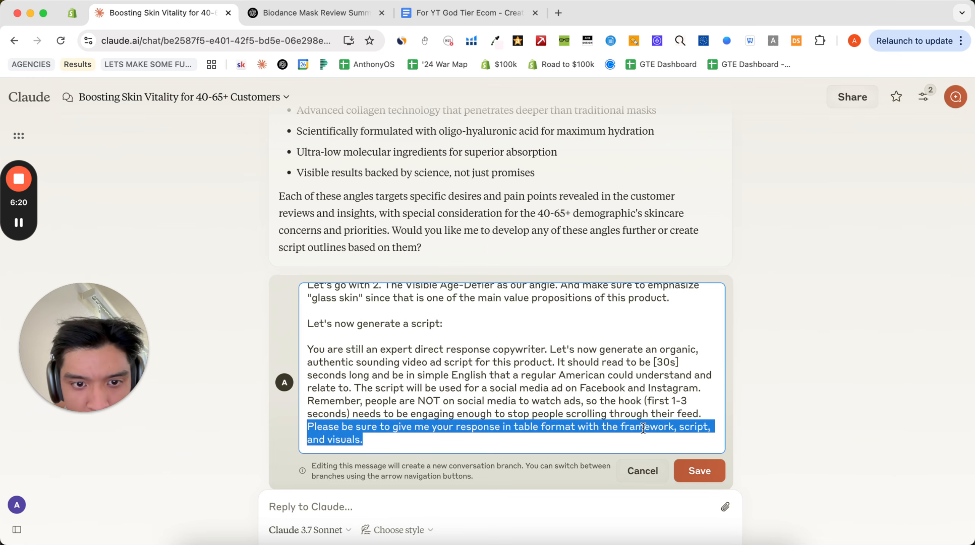
pyautogui.press('BackSpace')
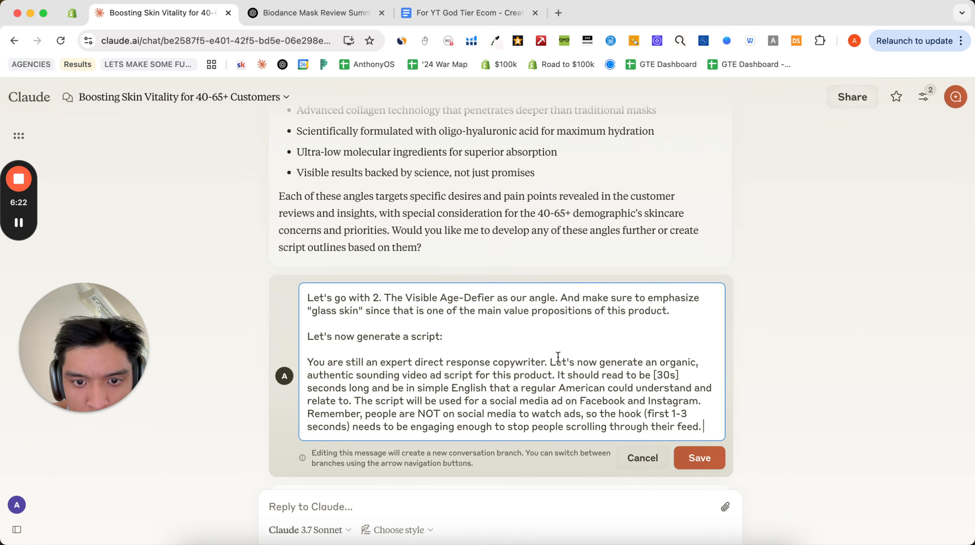
pyautogui.moveTo(550, 362); pyautogui.dragTo(270, 371)
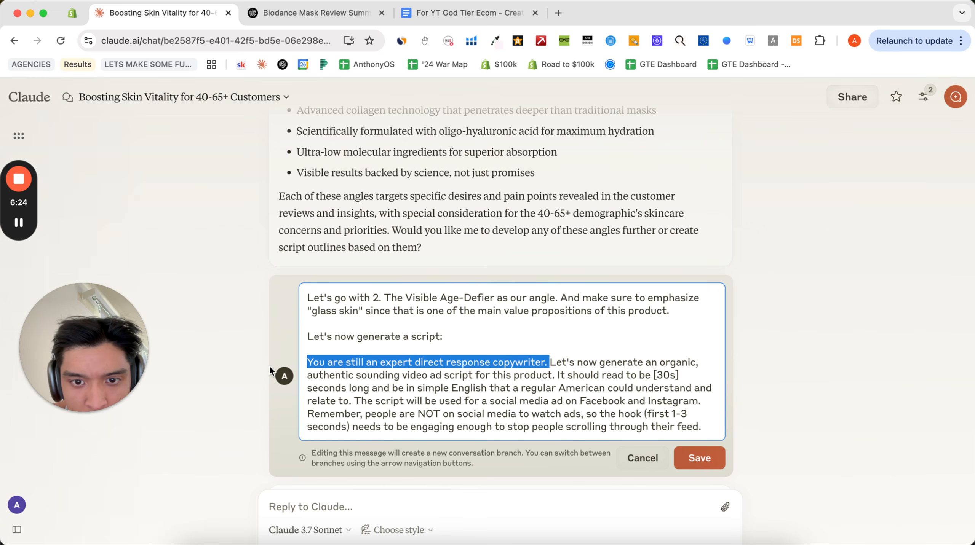
pyautogui.press('BackSpace')
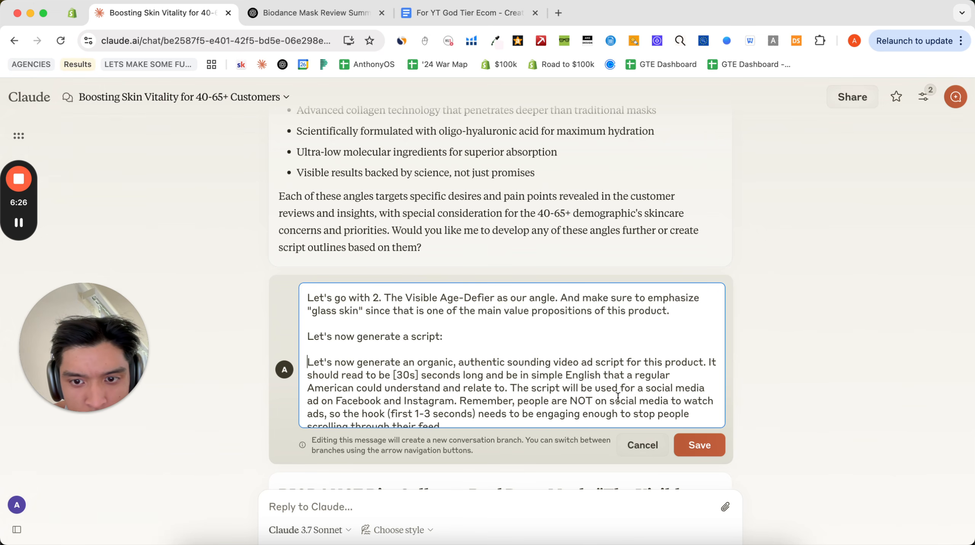
pyautogui.scroll(-1, 618, 398)
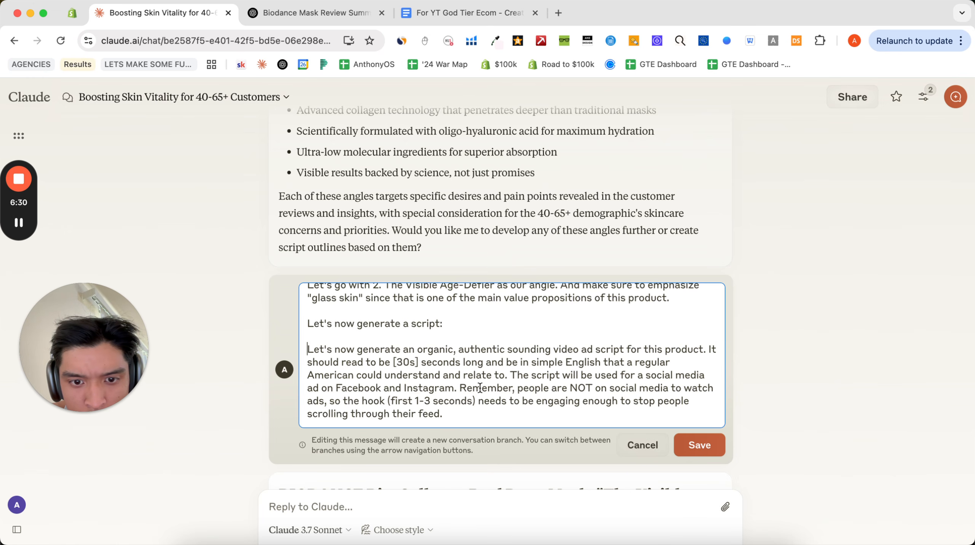
# Step: Add "Make sure to use an attention grabbing / intriguing hook" at the end of the edited prompt
pyautogui.scroll(-4, 475, 413)
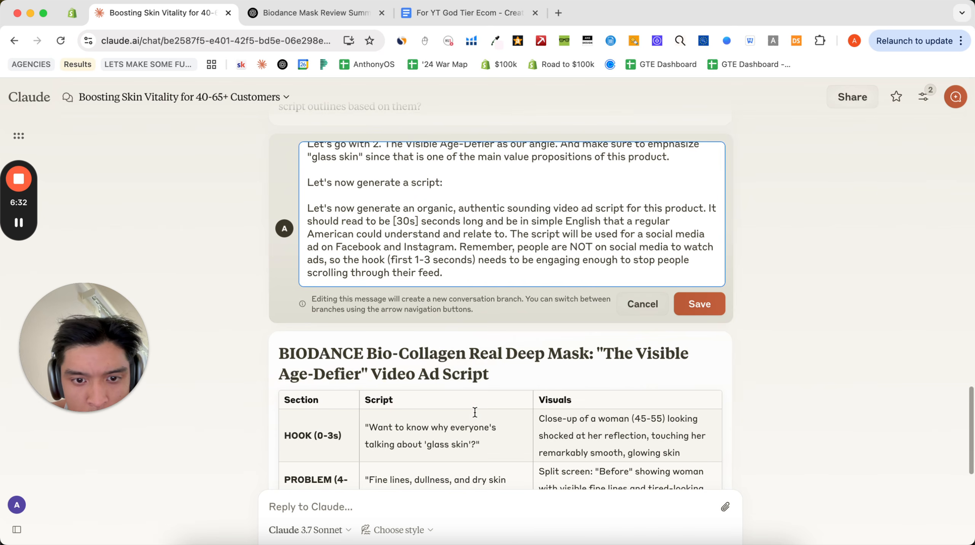
pyautogui.write('Make sure to ')
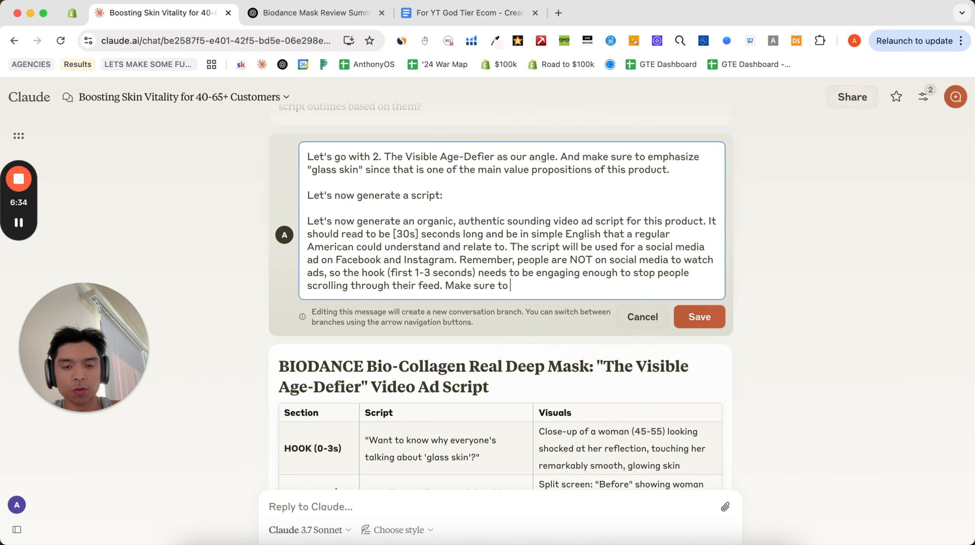
pyautogui.write('use an attention')
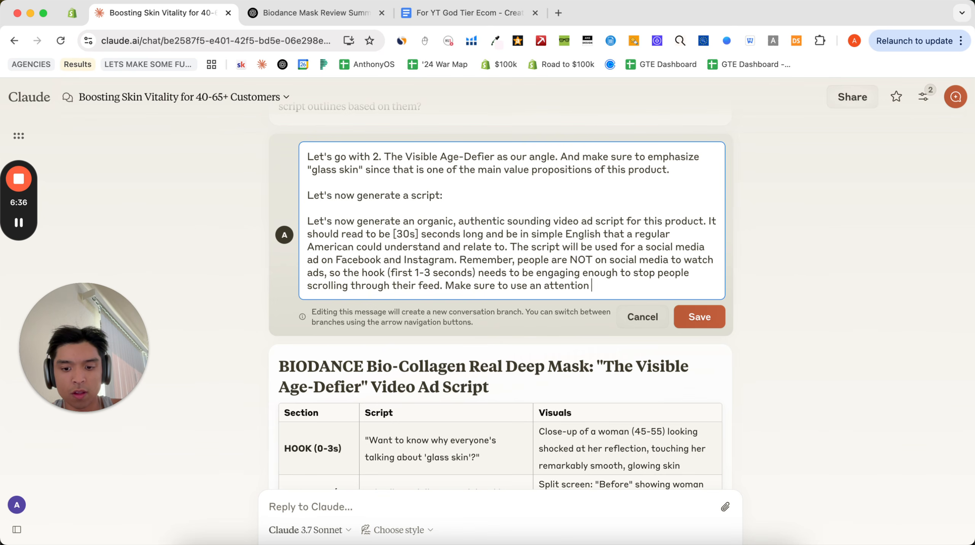
pyautogui.write(' grabbing hook ')
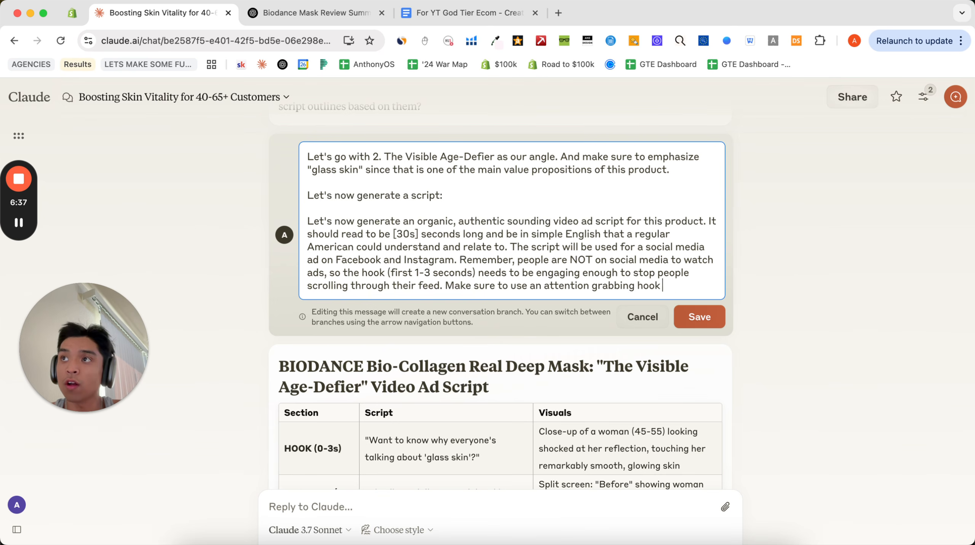
pyautogui.write('t')
pyautogui.press('BackSpace')
pyautogui.press('BackSpace')
pyautogui.press('BackSpace')
pyautogui.press('BackSpace')
pyautogui.press('BackSpace')
pyautogui.press('BackSpace')
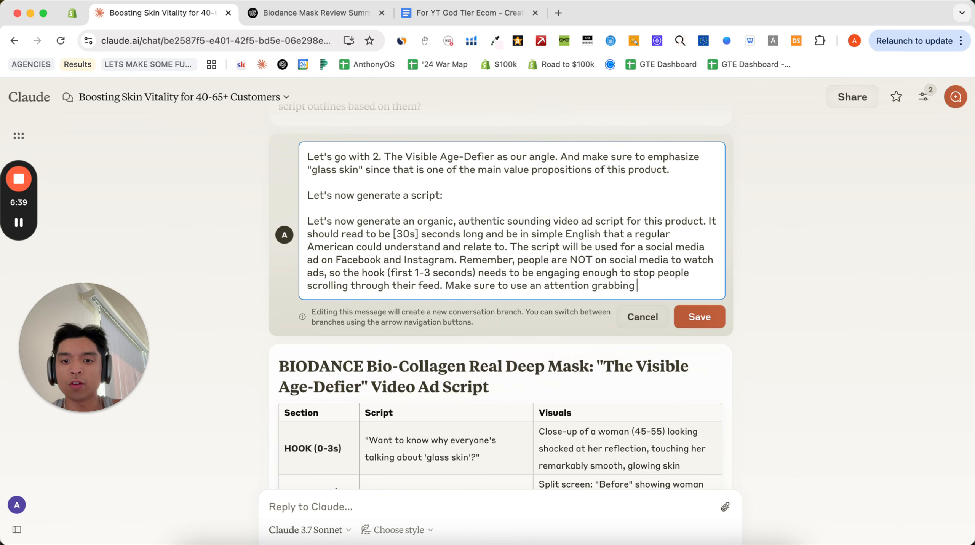
pyautogui.write('/ intriguign')
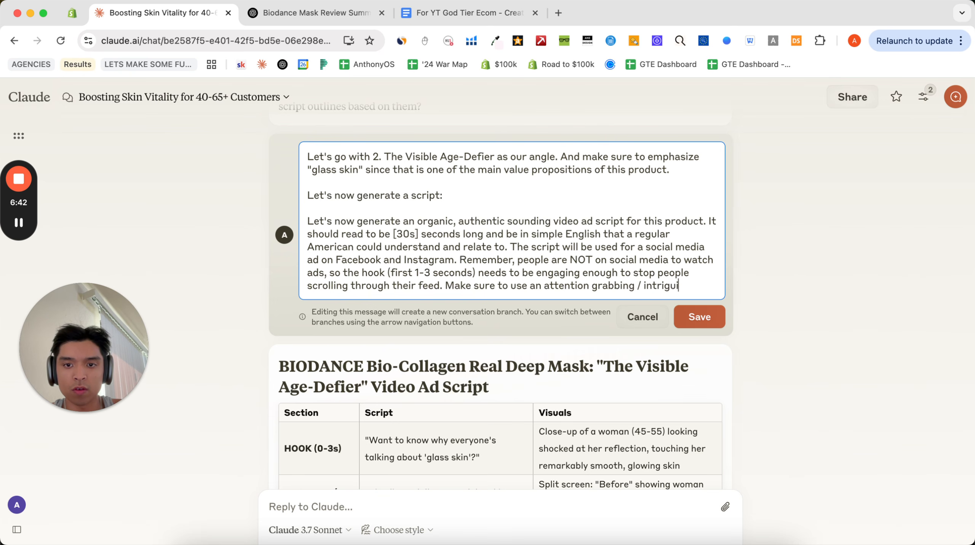
pyautogui.press('BackSpace')
pyautogui.press('BackSpace')
pyautogui.write('g hoo')
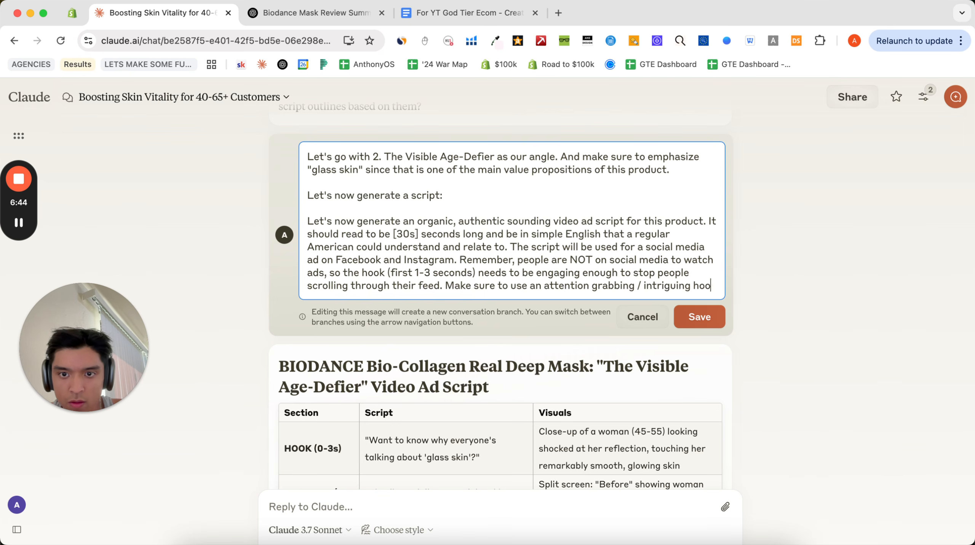
# Step: Complete the hook sentence with "that will capture the attention of the people most likely to want our product." and save the edited message
pyautogui.write('k that will capture the')
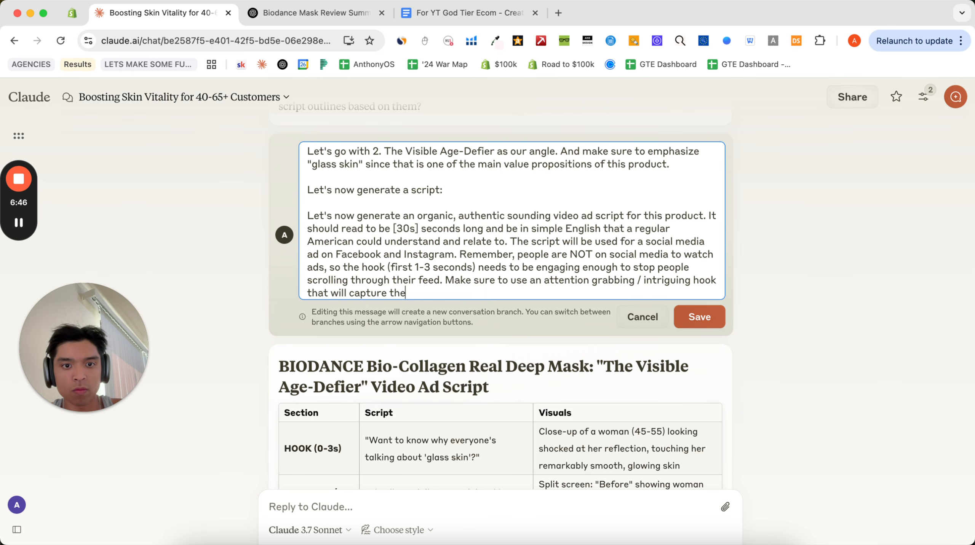
pyautogui.write(' attention of the ')
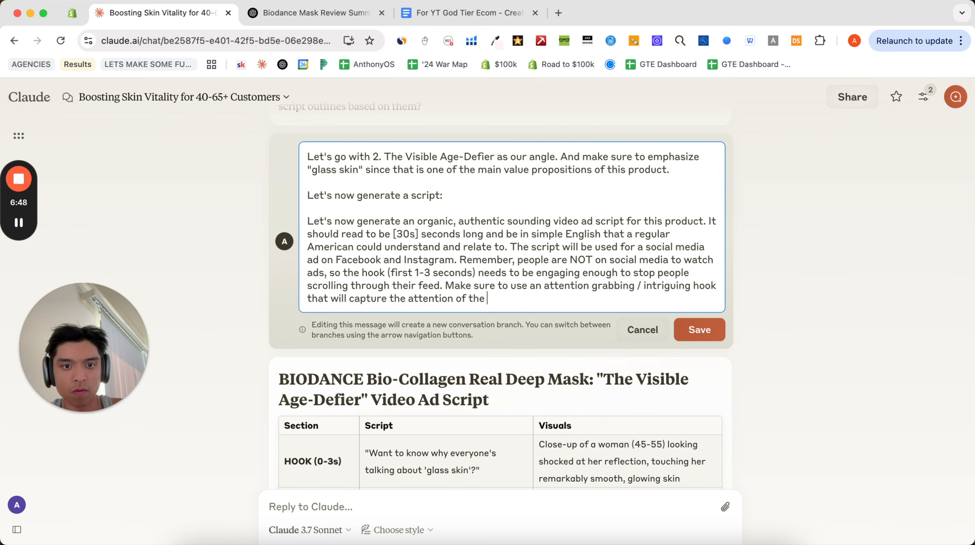
pyautogui.write('people most likely to bu')
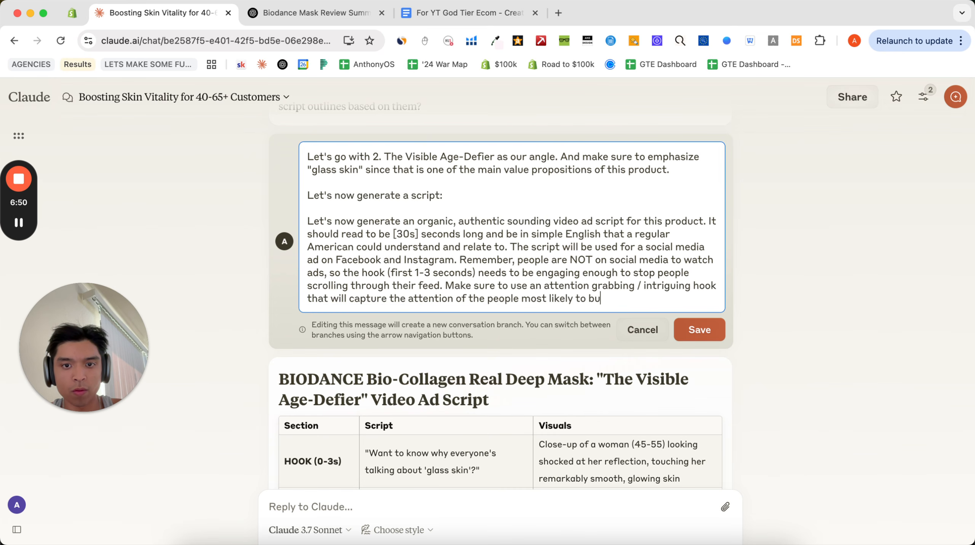
pyautogui.write('ant our produc')
pyautogui.write('t.')
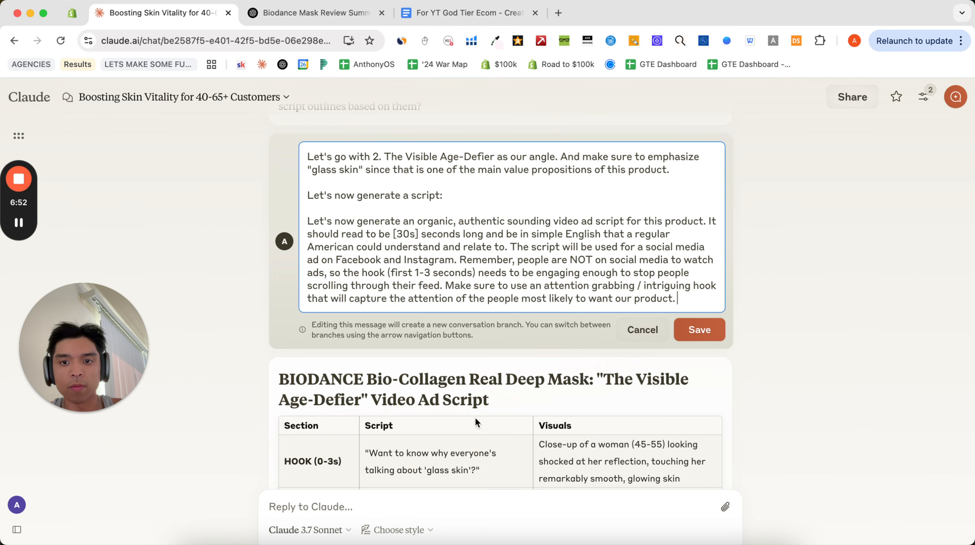
pyautogui.click(706, 330)
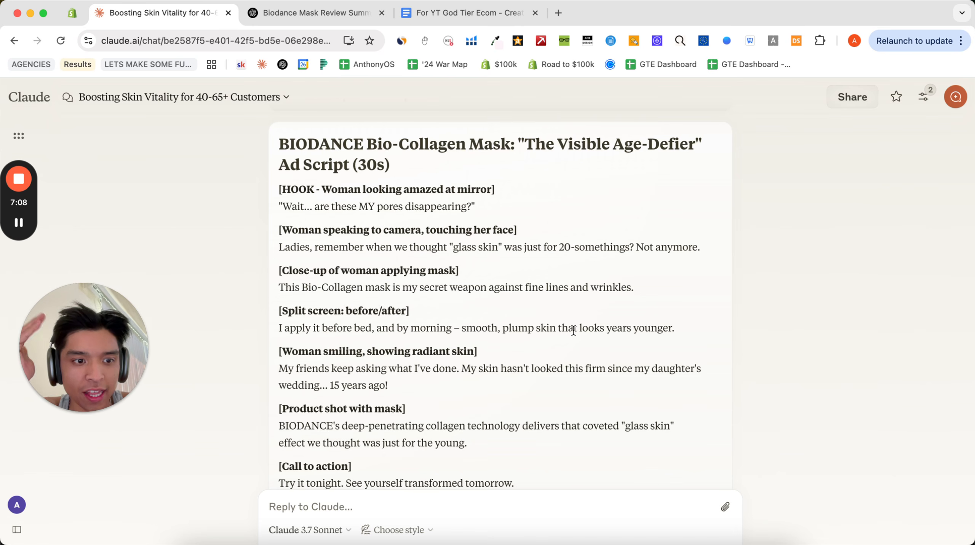
# Step: Start a reply with "Okay" followed by the script's copied hook line "Wait... are these MY pores disappearing?"
pyautogui.scroll(-5, 573, 330)
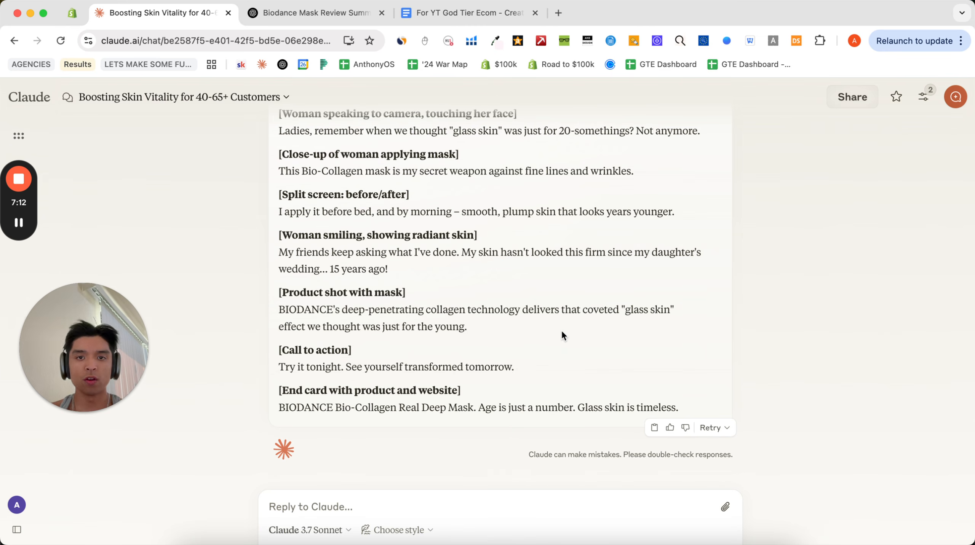
pyautogui.write('Okay')
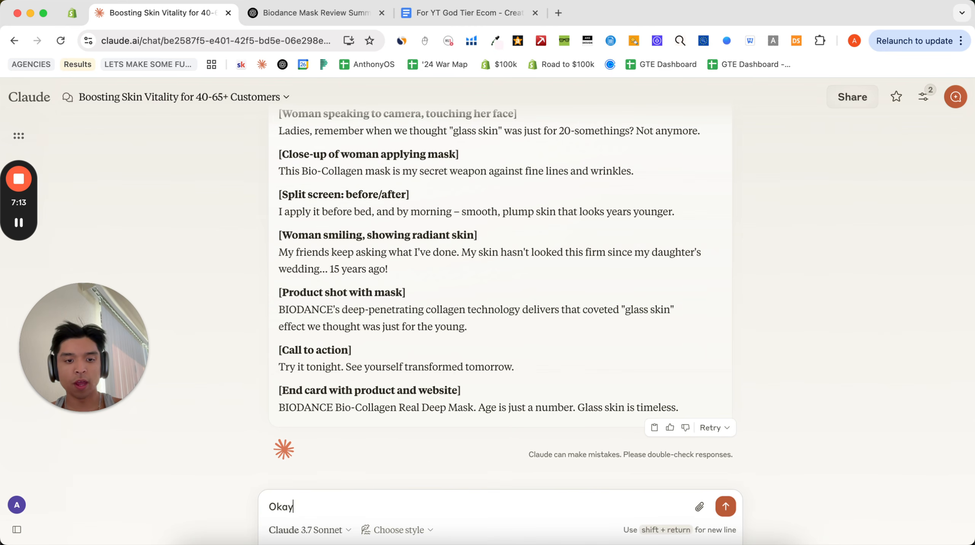
pyautogui.scroll(4, 364, 344)
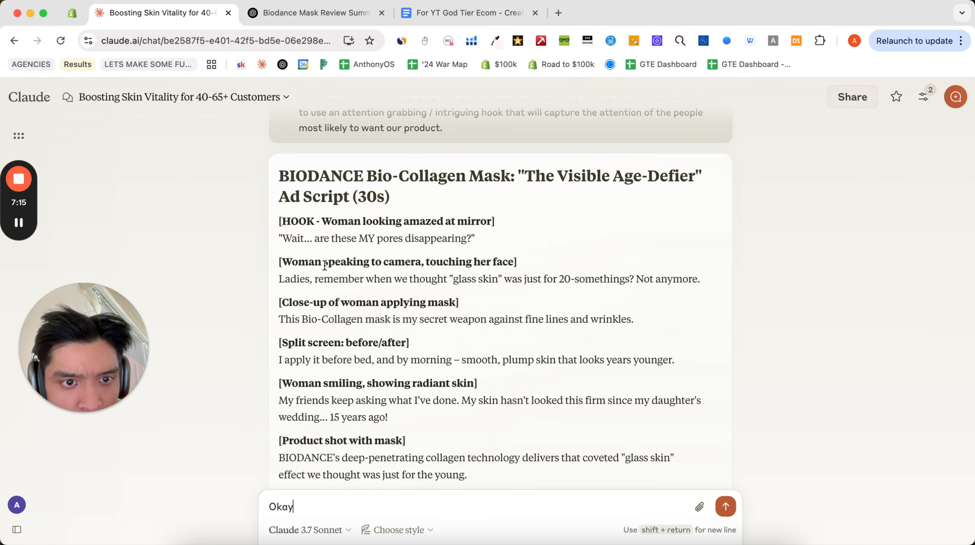
pyautogui.tripleClick(386, 238)
pyautogui.press('super+c')
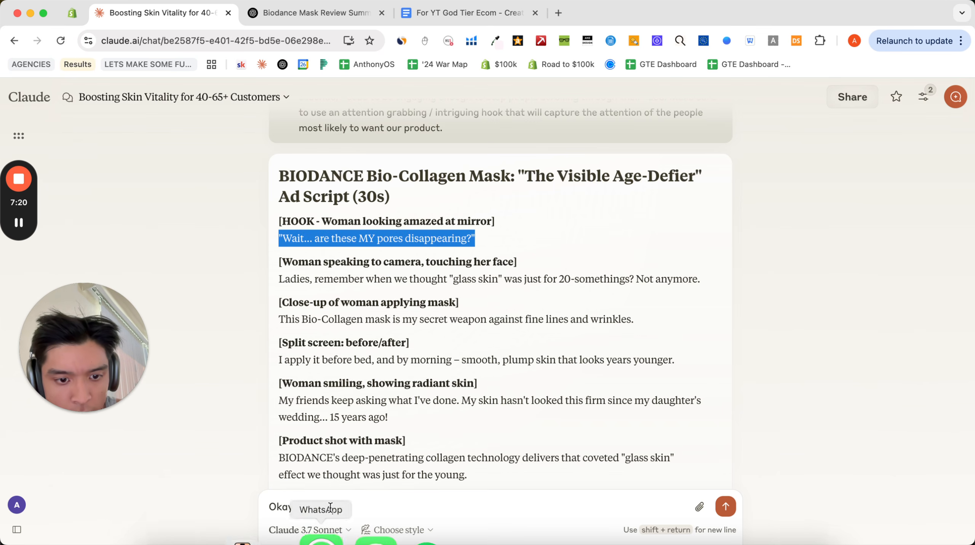
pyautogui.click(333, 505)
pyautogui.write('"')
pyautogui.press('super+v')
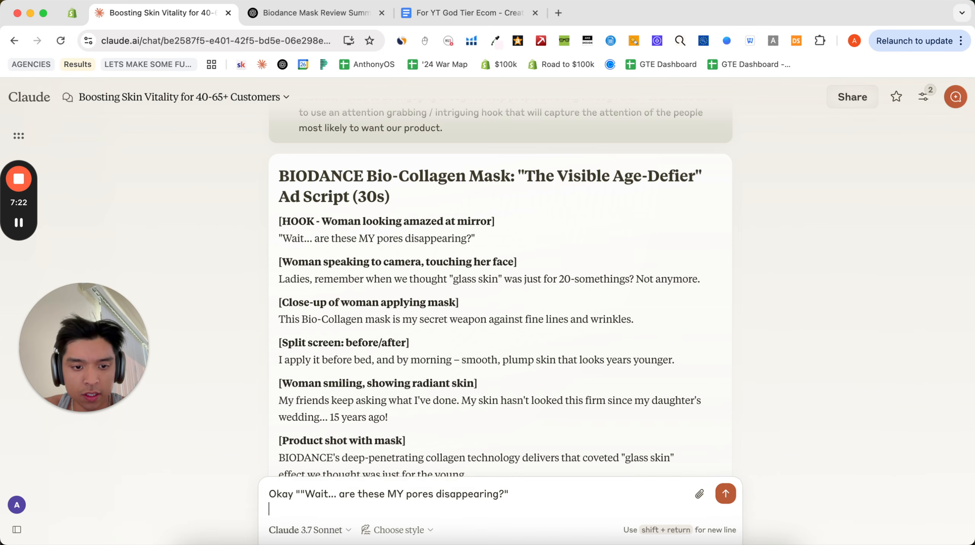
# Step: Add "This hook is good, but come up with something, that we can use alongside someone showing the after effect of the mask." below the quoted hook
pyautogui.write('This hook is')
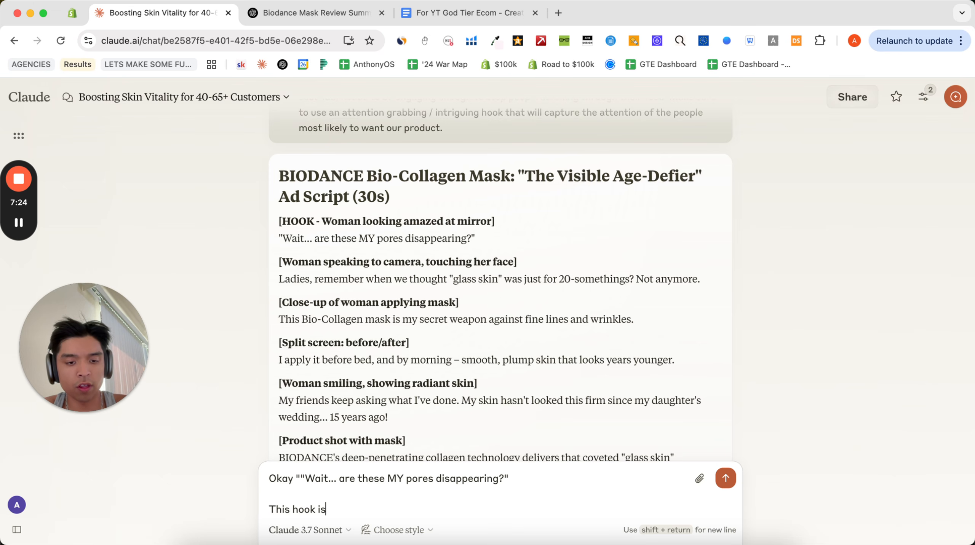
pyautogui.write(' good, but come up wit')
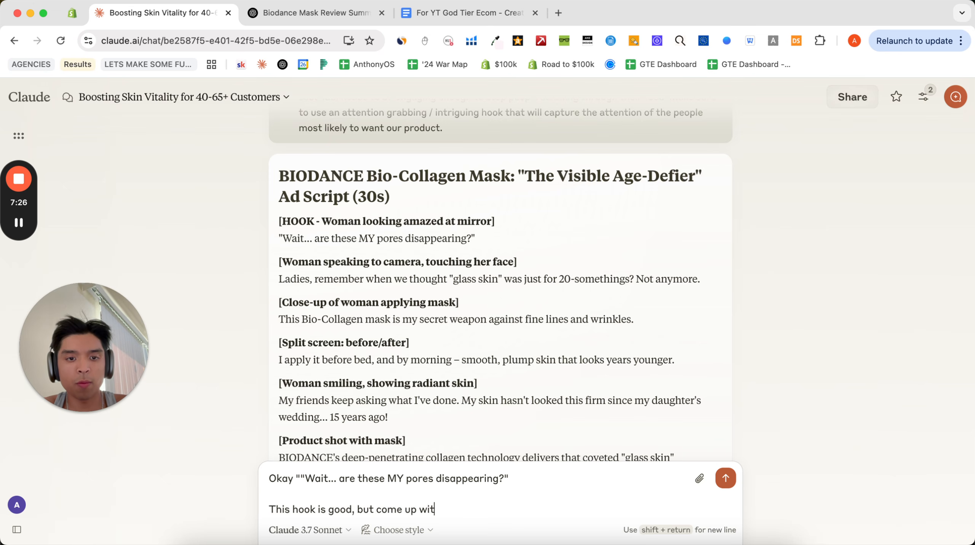
pyautogui.write('h something, that we can')
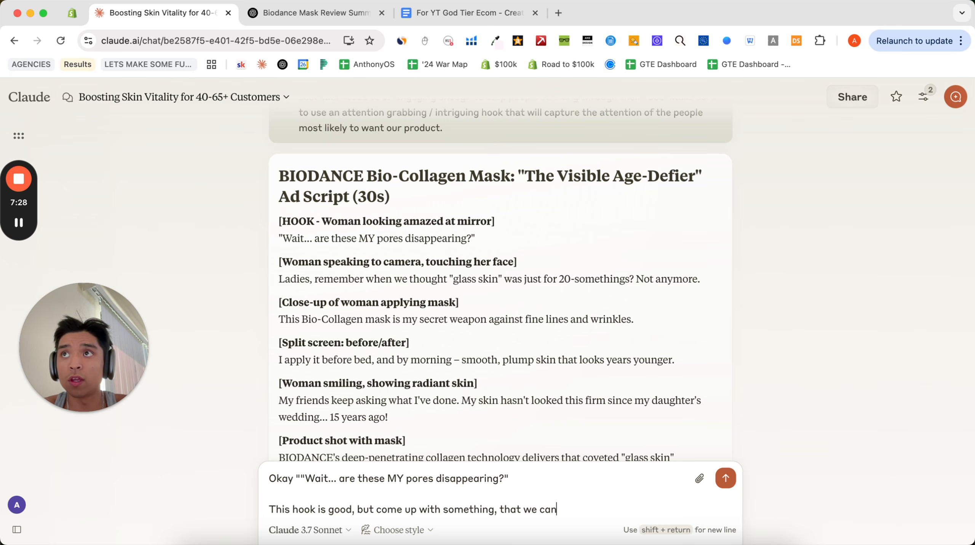
pyautogui.write(' use alongside someone who')
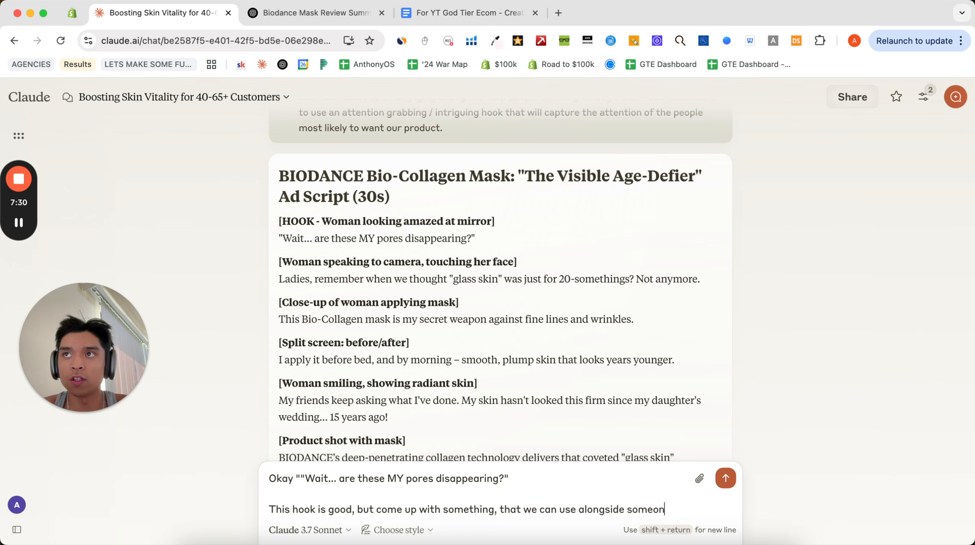
pyautogui.press('BackSpace')
pyautogui.press('BackSpace')
pyautogui.press('BackSpace')
pyautogui.write('showing ')
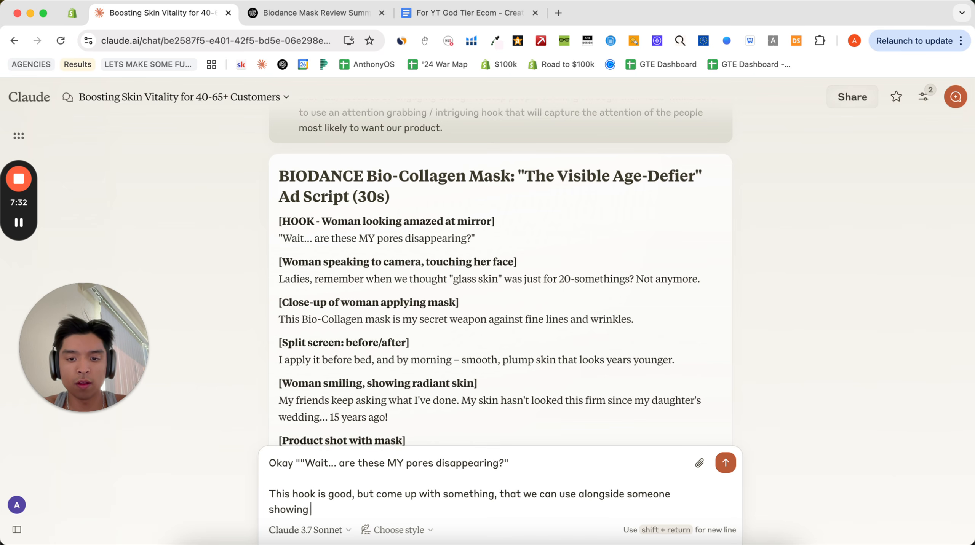
pyautogui.write('the after effect of the mask.')
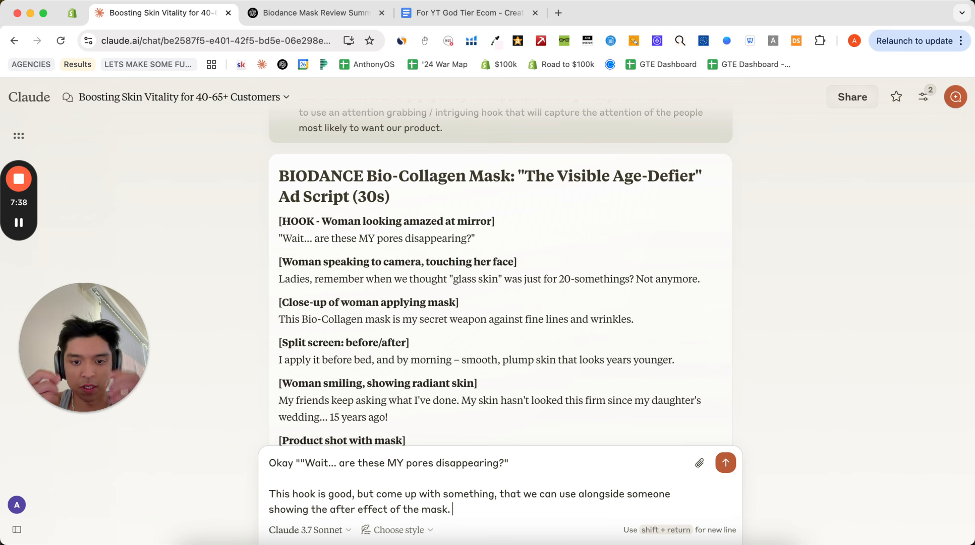
pyautogui.hotkey('shift', 'Return')
pyautogui.hotkey('shift', 'Return')
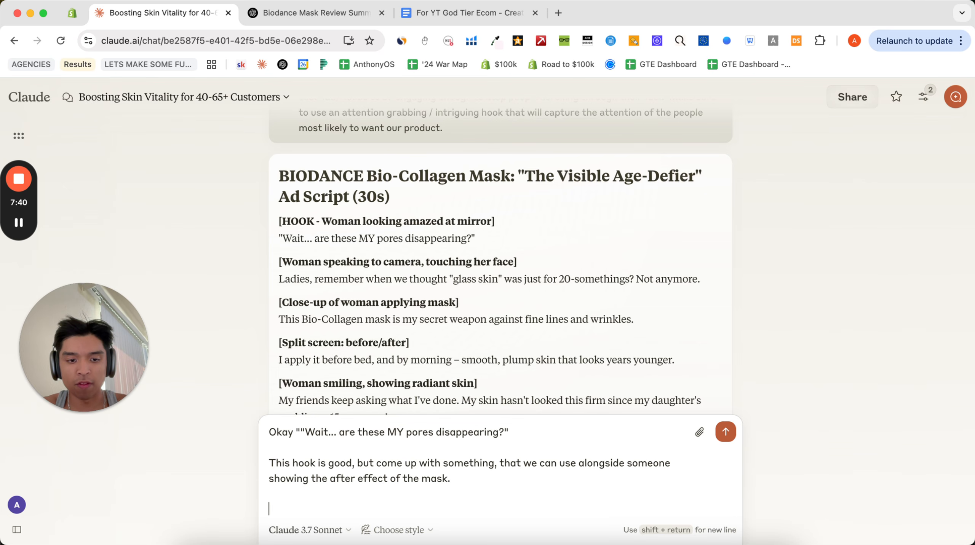
pyautogui.write('Mke sure')
pyautogui.press('BackSpace')
pyautogui.press('BackSpace')
pyautogui.press('BackSpace')
pyautogui.press('BackSpace')
pyautogui.press('BackSpace')
pyautogui.press('BackSpace')
pyautogui.press('BackSpace')
pyautogui.press('BackSpace')
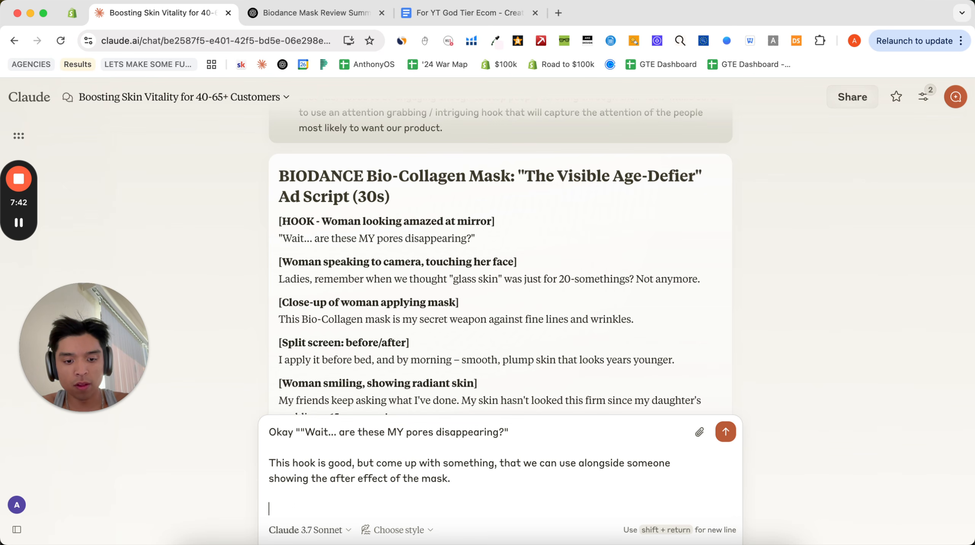
# Step: Add "Also, come up with 5 hook variations, that are attention grabbing, intriguing, and that our core audience can identify with." and send the message
pyautogui.write('Also, come up with ')
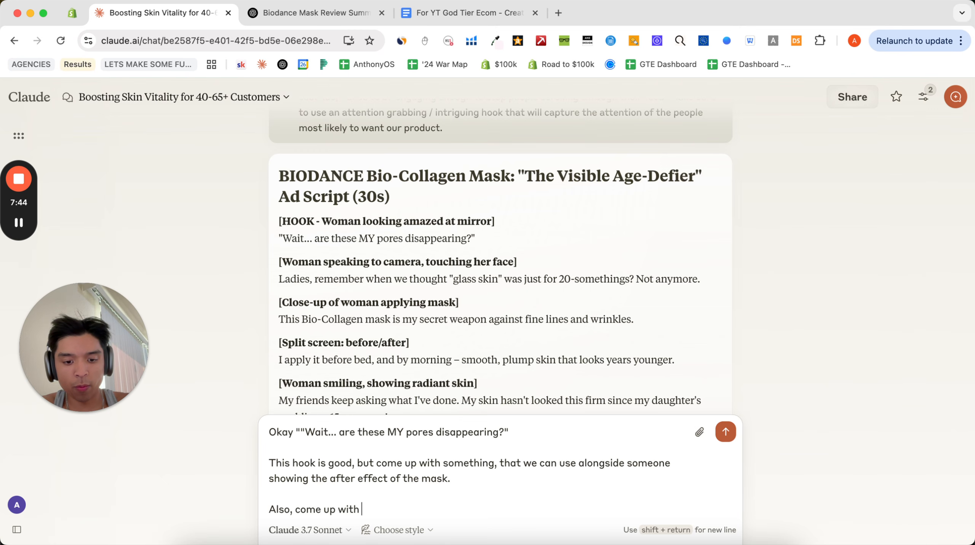
pyautogui.write('5 hook var')
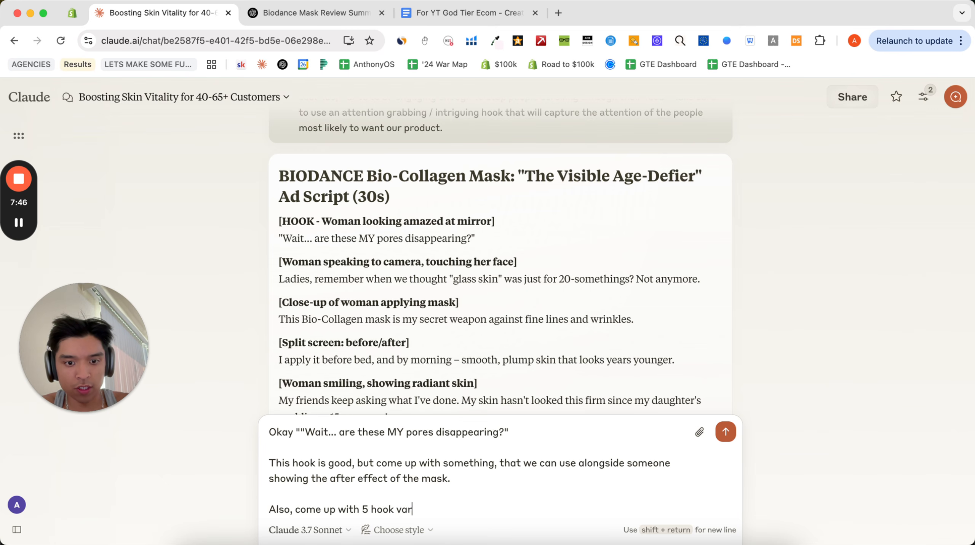
pyautogui.write('iations, that are ')
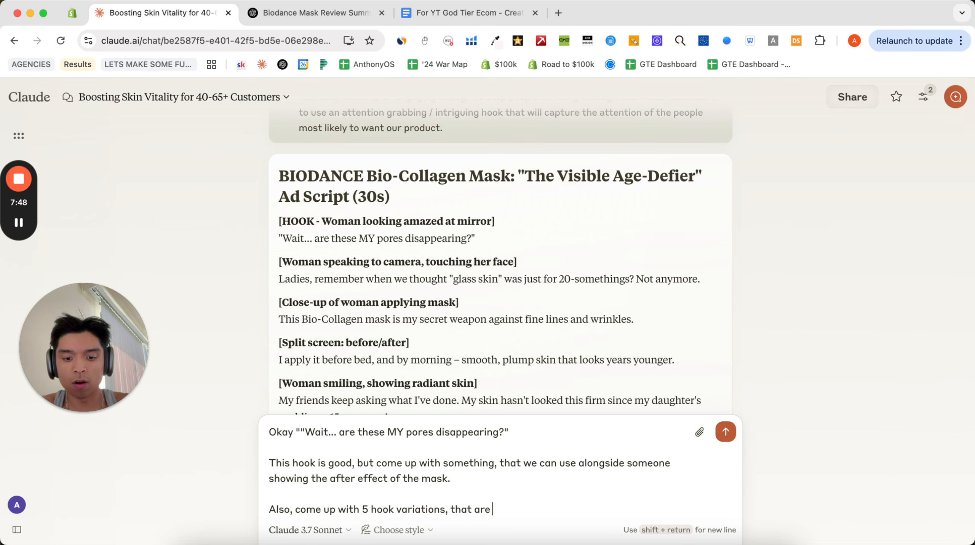
pyautogui.write('attention grabbing, ')
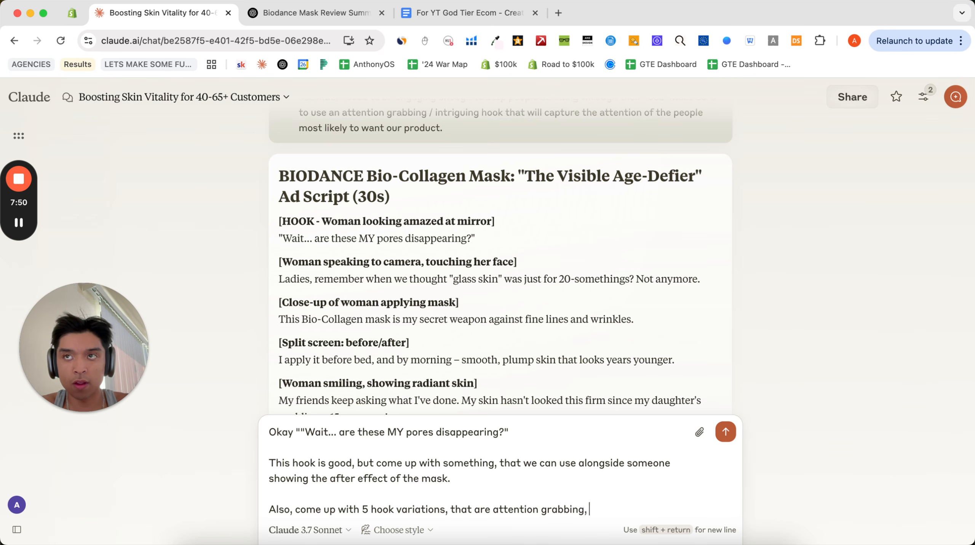
pyautogui.write('intr')
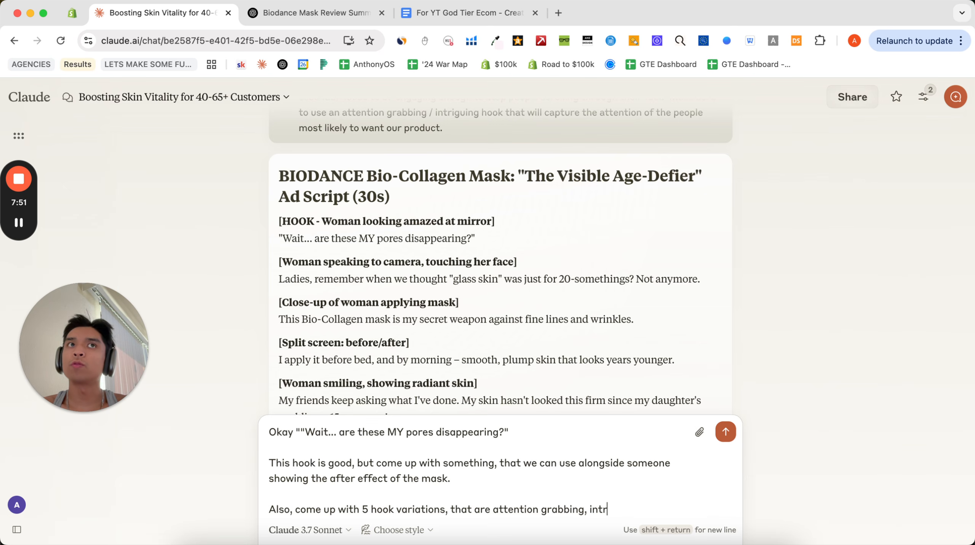
pyautogui.write('iguing, and that our')
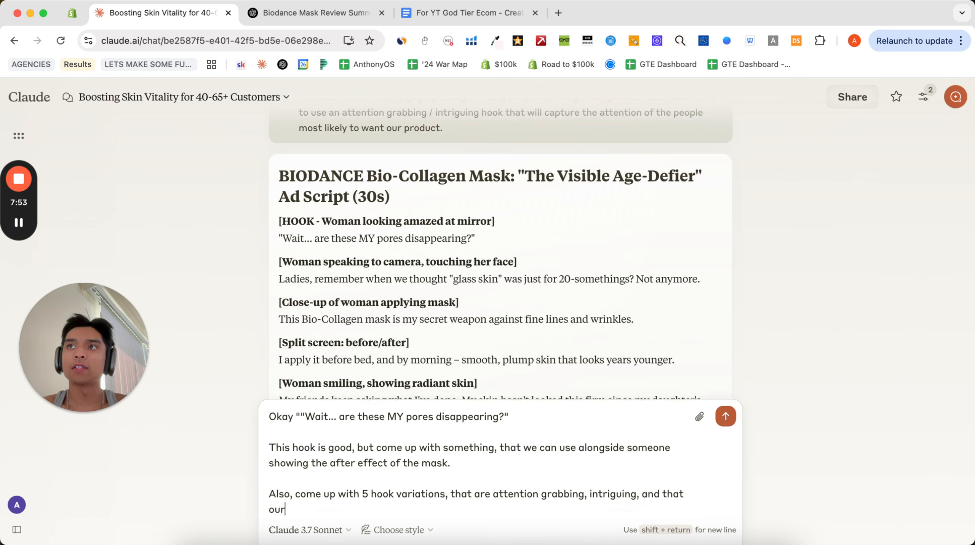
pyautogui.write(' core audie')
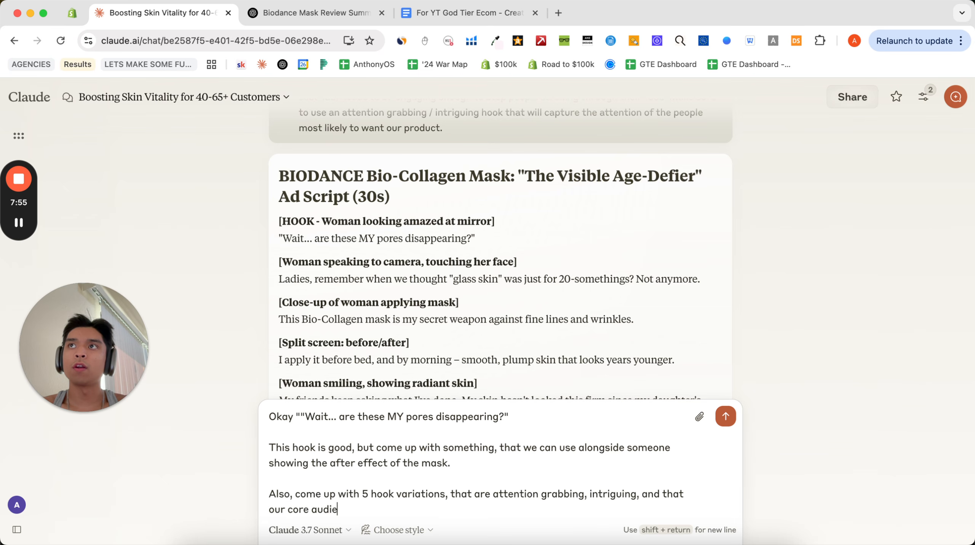
pyautogui.write('nce can identify with.')
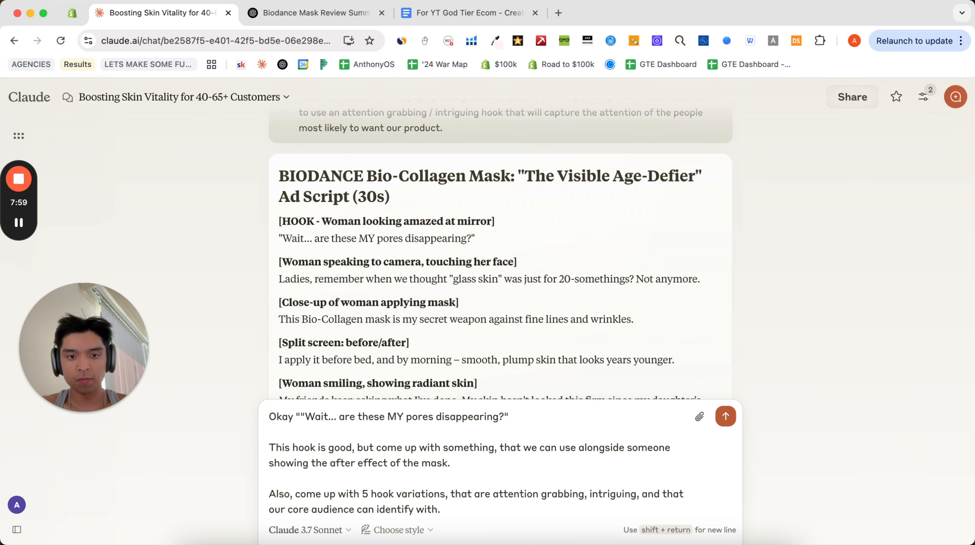
pyautogui.press('Return')
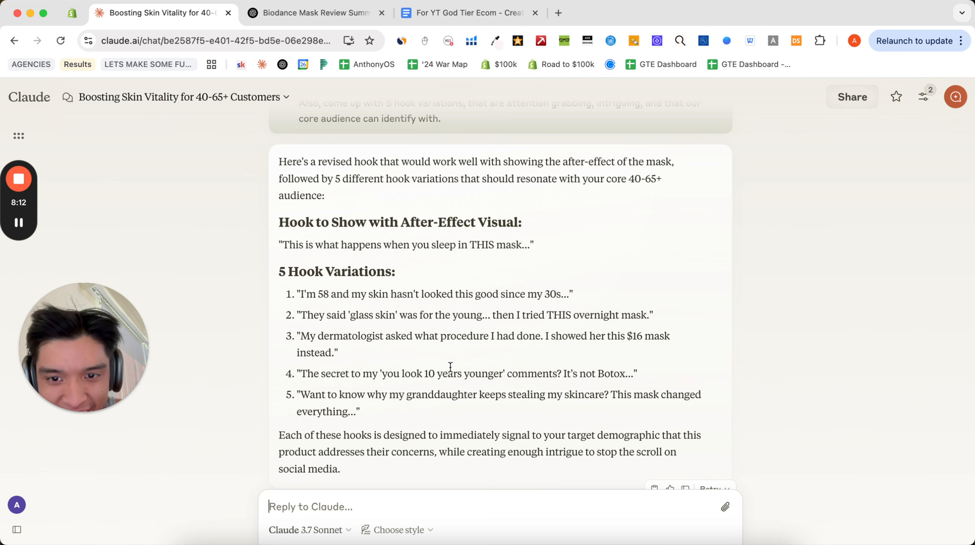
# Step: Send "Now, give me just the script, so I can copy paste into eleven labs. It should be one continuous paragraph."
pyautogui.scroll(10, 450, 367)
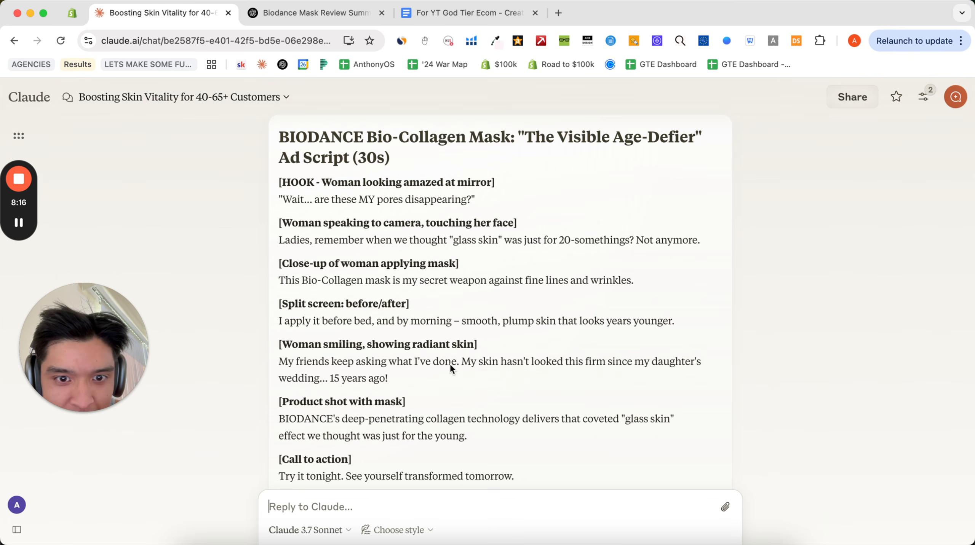
pyautogui.scroll(-3, 400, 390)
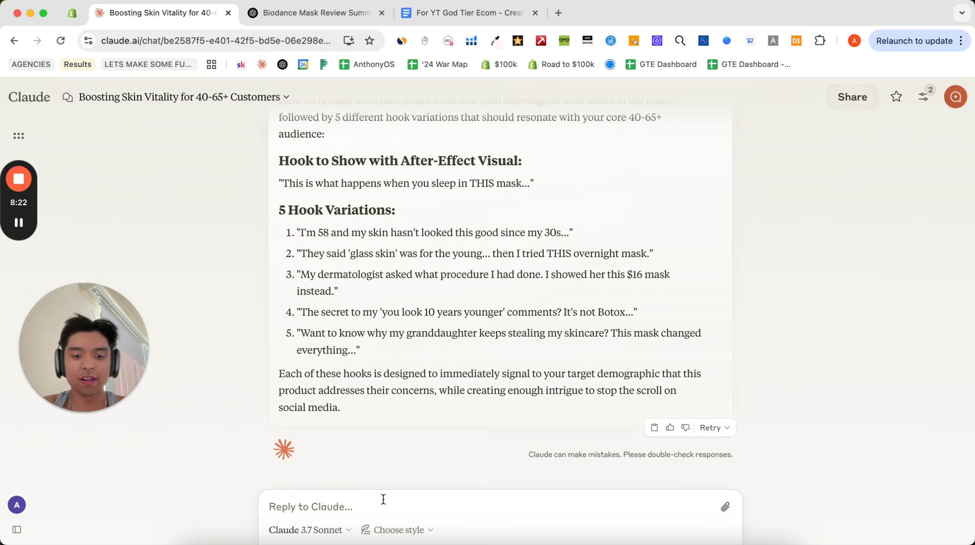
pyautogui.write('Now, give me jus')
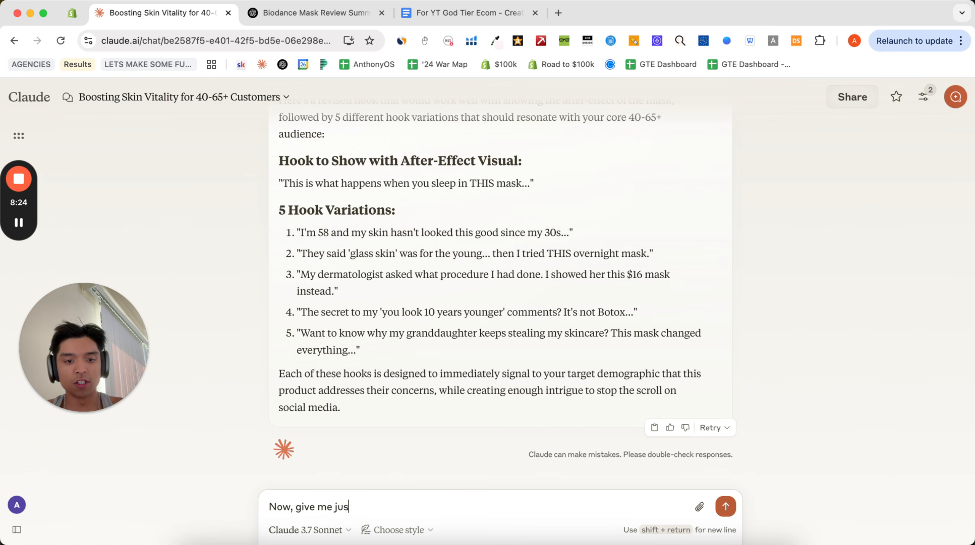
pyautogui.write('t the script, so I c')
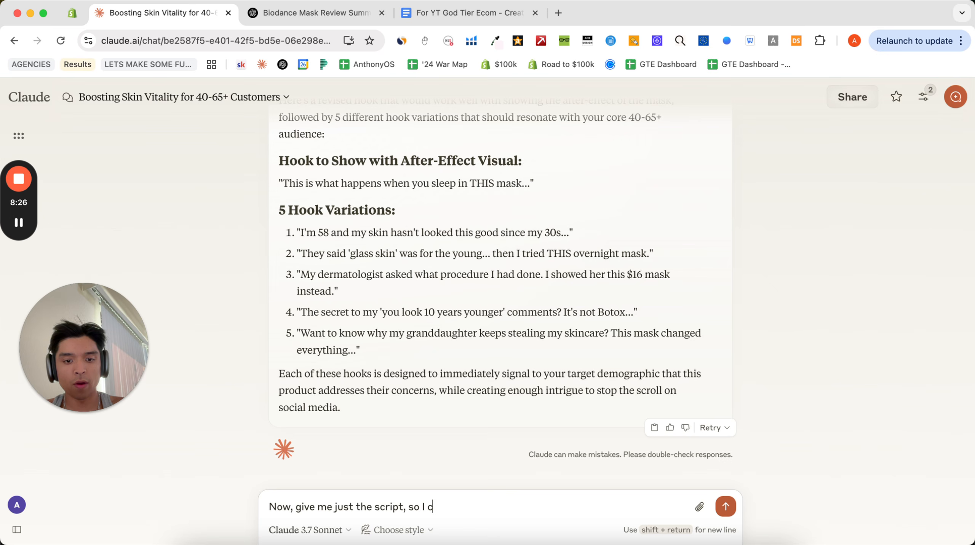
pyautogui.write('an copy paste into eleve')
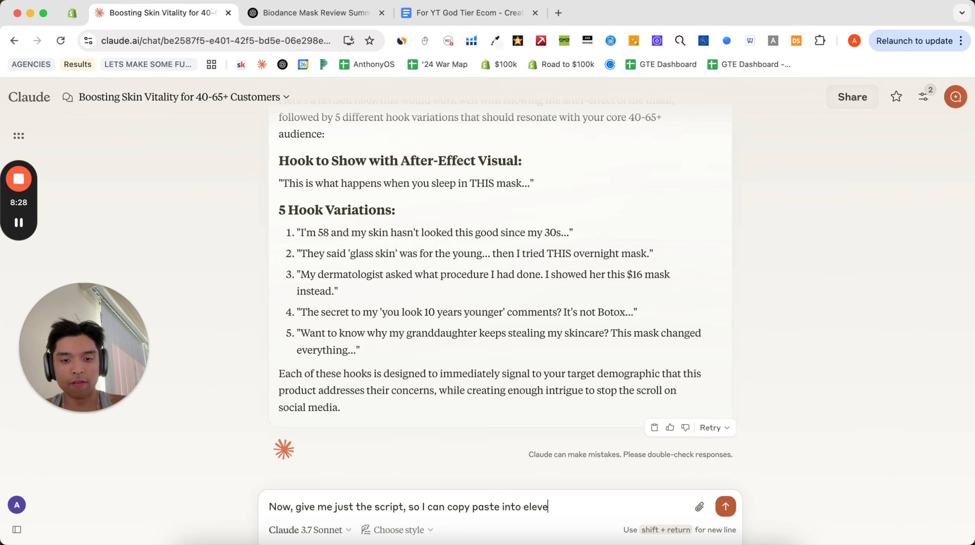
pyautogui.write('n labs. It should')
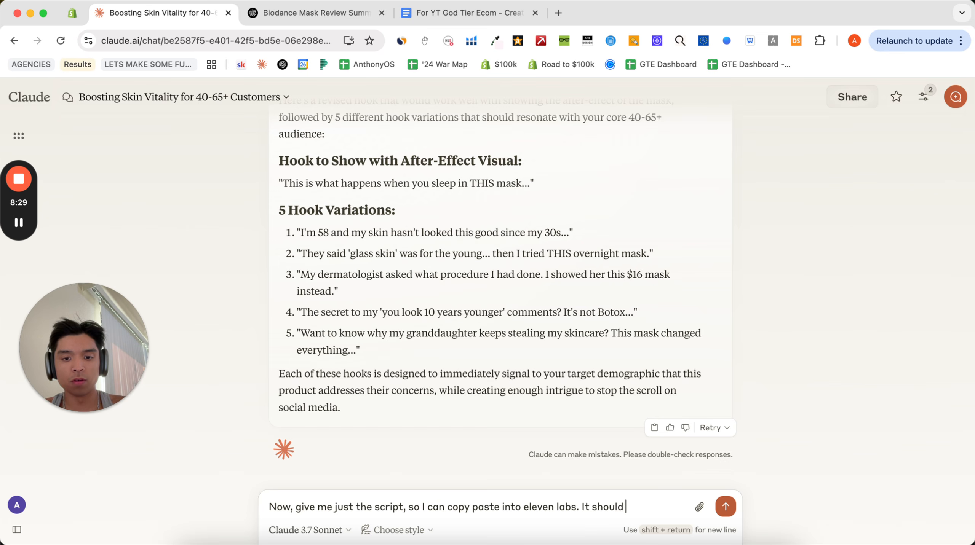
pyautogui.write(' be one continuous pa')
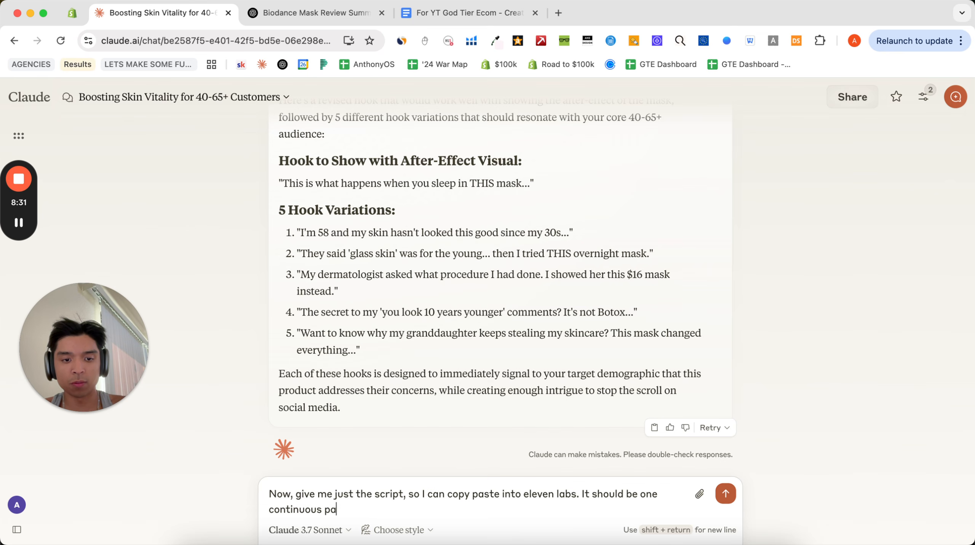
pyautogui.write('ragraph.')
pyautogui.press('Return')
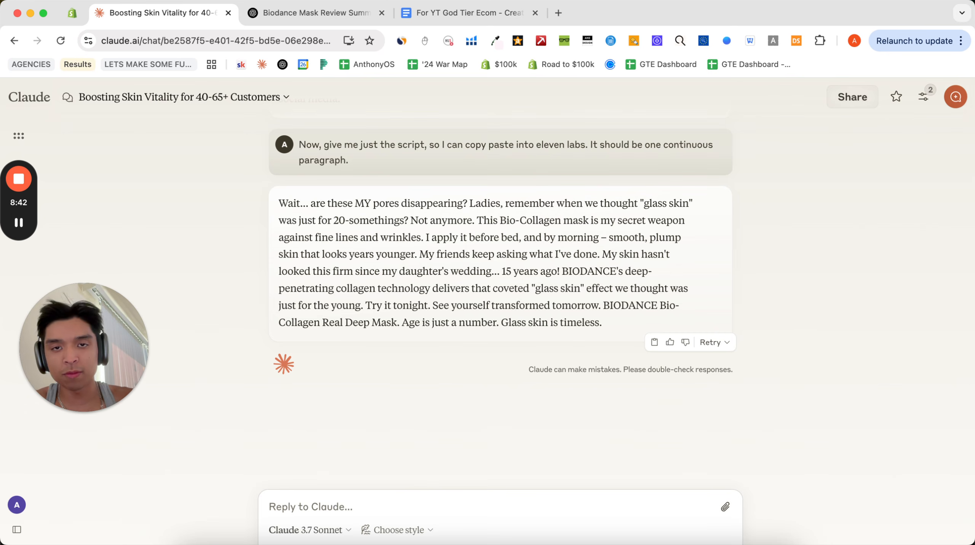
# Step: Open the ElevenLabs app in a new browser tab and go to its Text to Speech page
pyautogui.click(558, 12)
pyautogui.write('el')
pyautogui.press('Return')
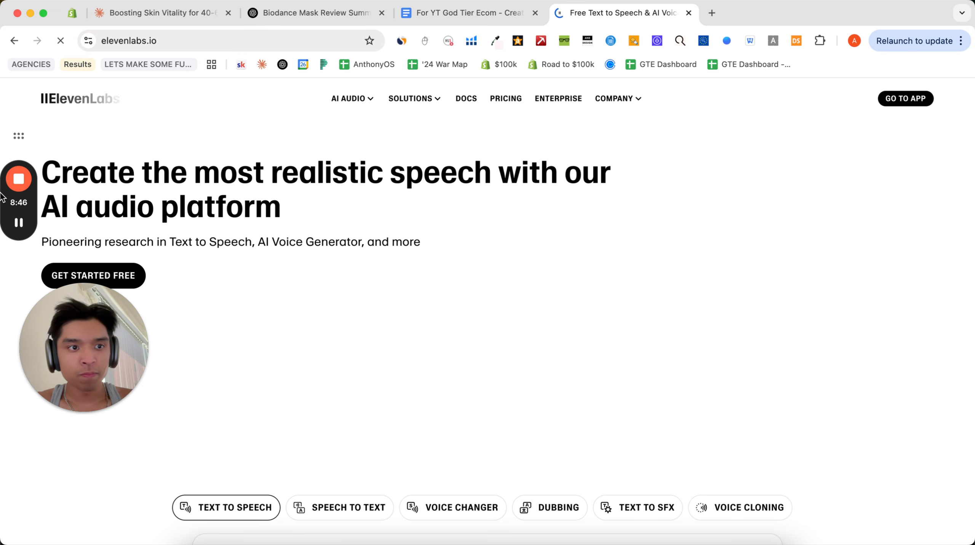
pyautogui.click(889, 108)
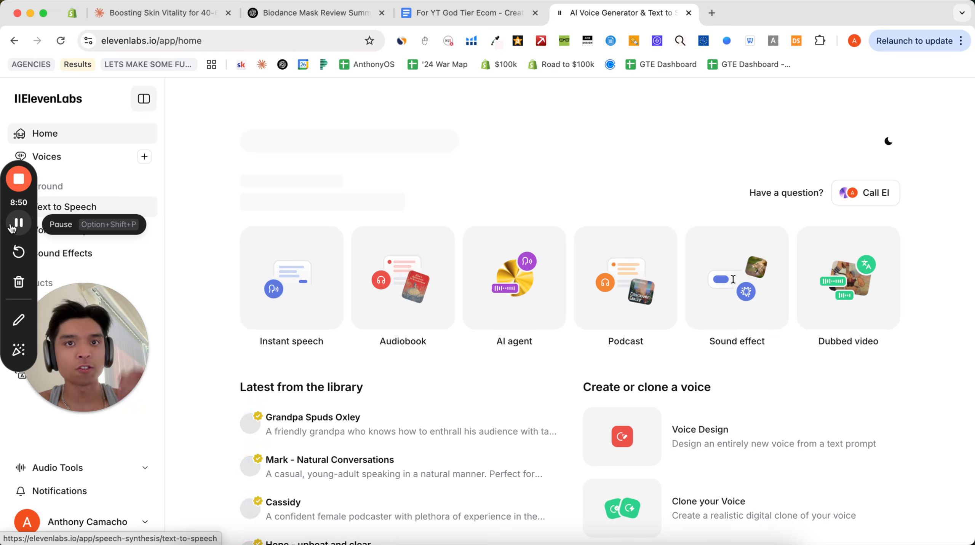
pyautogui.click(65, 207)
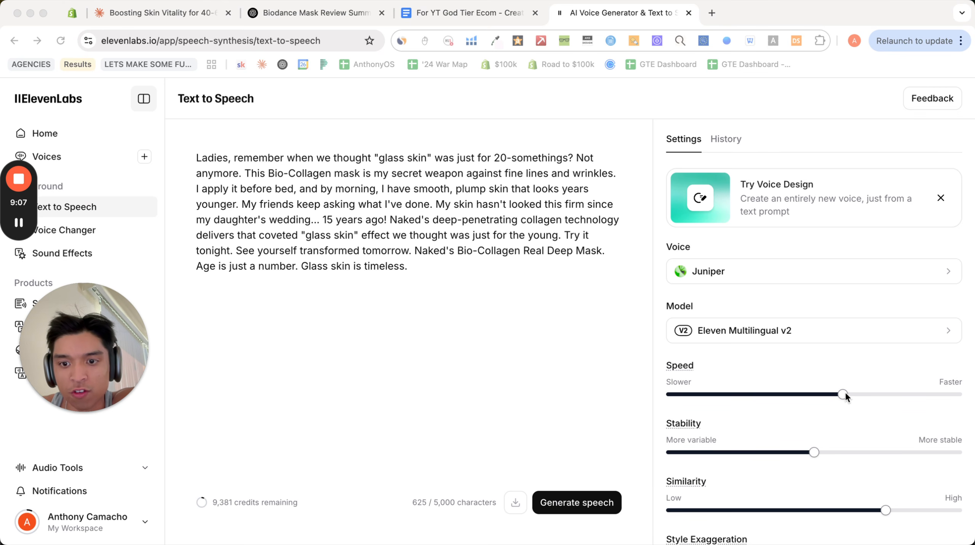
# Step: Raise the Juniper voice's speed to about 70% of its range and generate speech from the entered ad script
pyautogui.moveTo(844, 394); pyautogui.dragTo(875, 397)
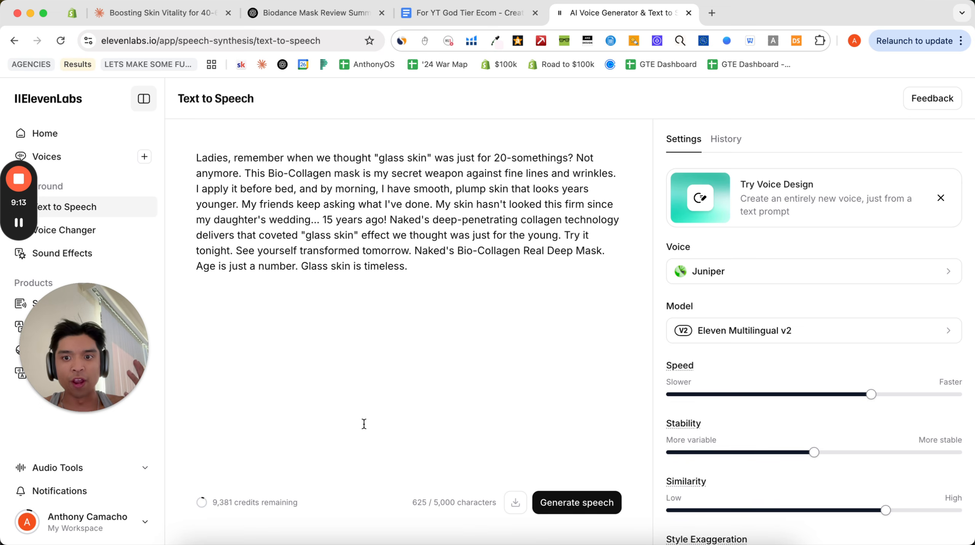
pyautogui.click(564, 505)
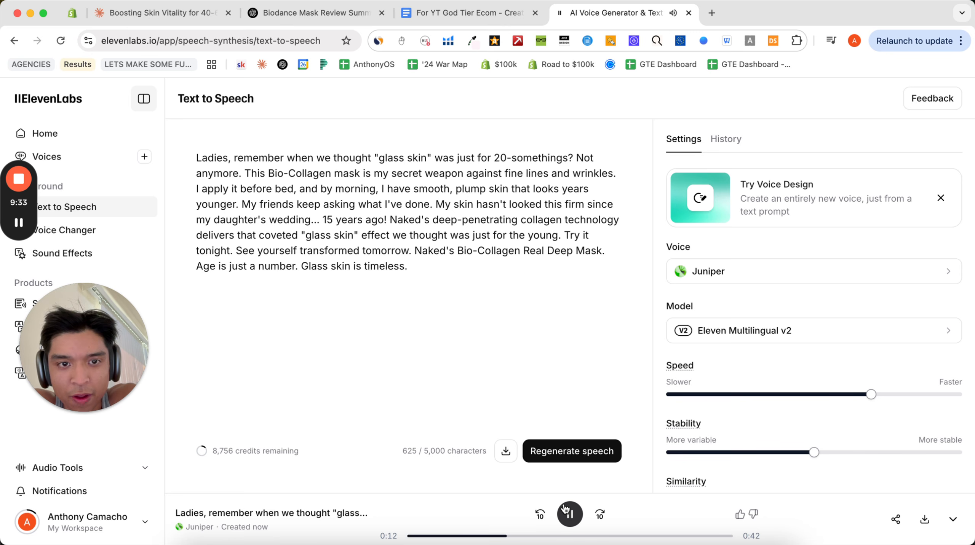
# Step: Pause the playback of the generated Juniper voiceover
pyautogui.click(569, 513)
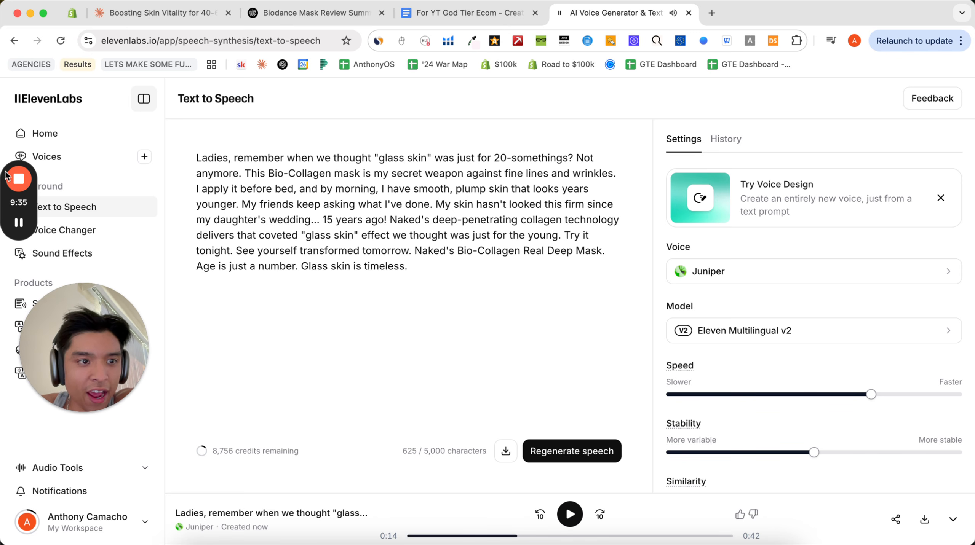
pyautogui.moveTo(17, 229)
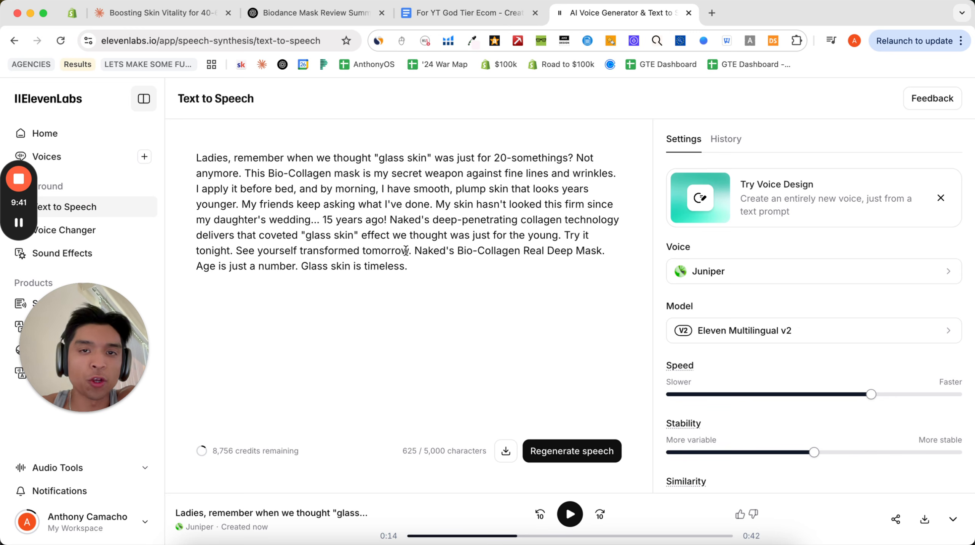
pyautogui.click(14, 223)
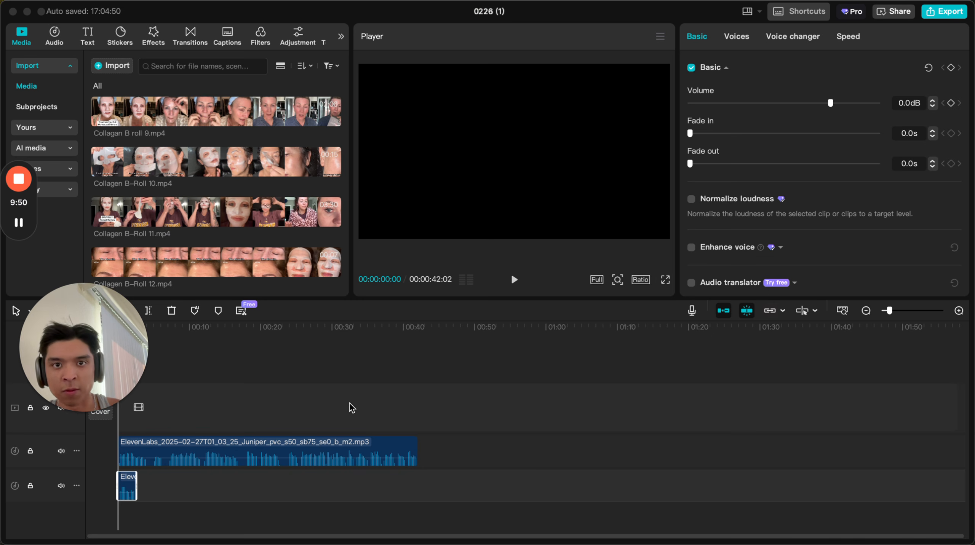
# Step: In CapCut, split the long ElevenLabs voiceover clip at 00:00:16:17, where the spoken sentence ends
pyautogui.click(337, 412)
pyautogui.scroll(3, 338, 413)
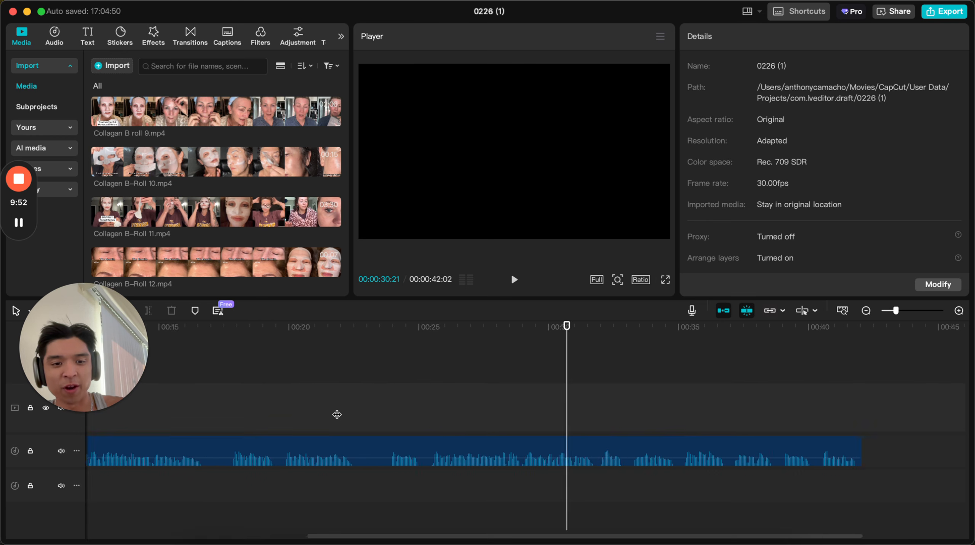
pyautogui.hscroll(-5, 329, 420)
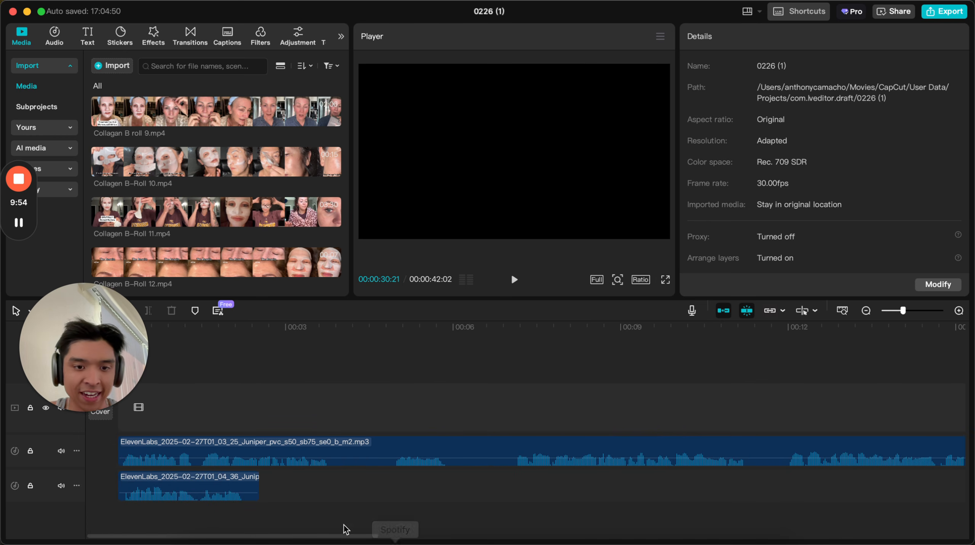
pyautogui.click(343, 457)
pyautogui.moveTo(336, 323); pyautogui.dragTo(780, 346)
pyautogui.hscroll(10, 780, 346)
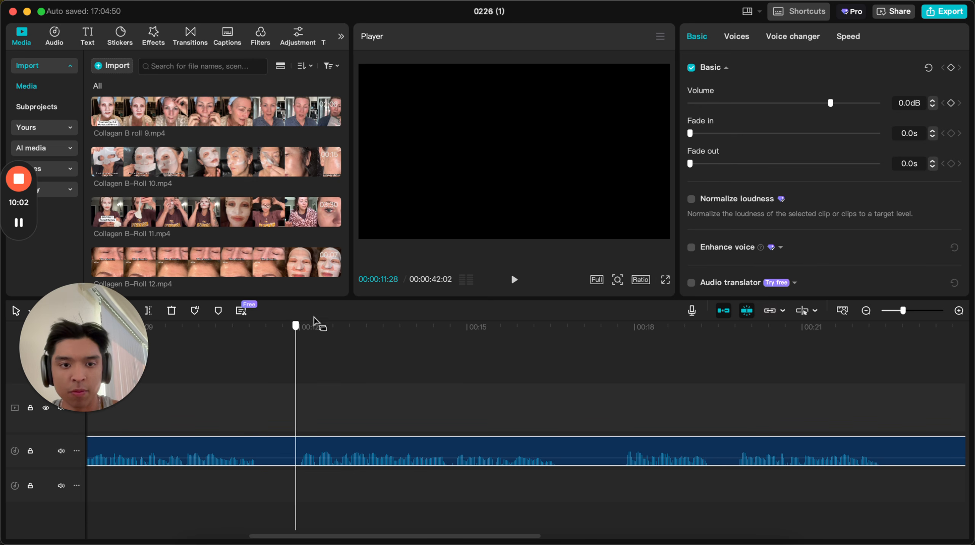
pyautogui.moveTo(296, 325); pyautogui.dragTo(554, 357)
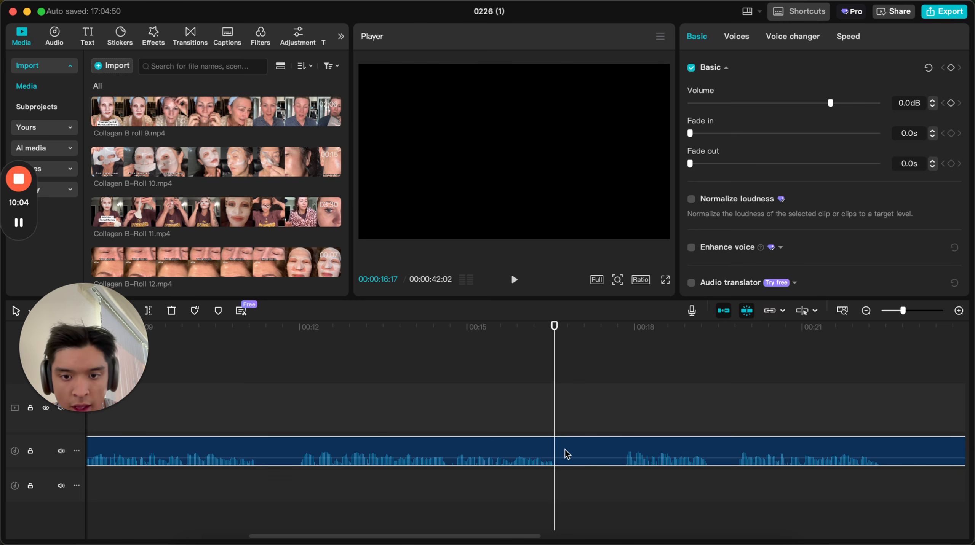
pyautogui.press('super+b')
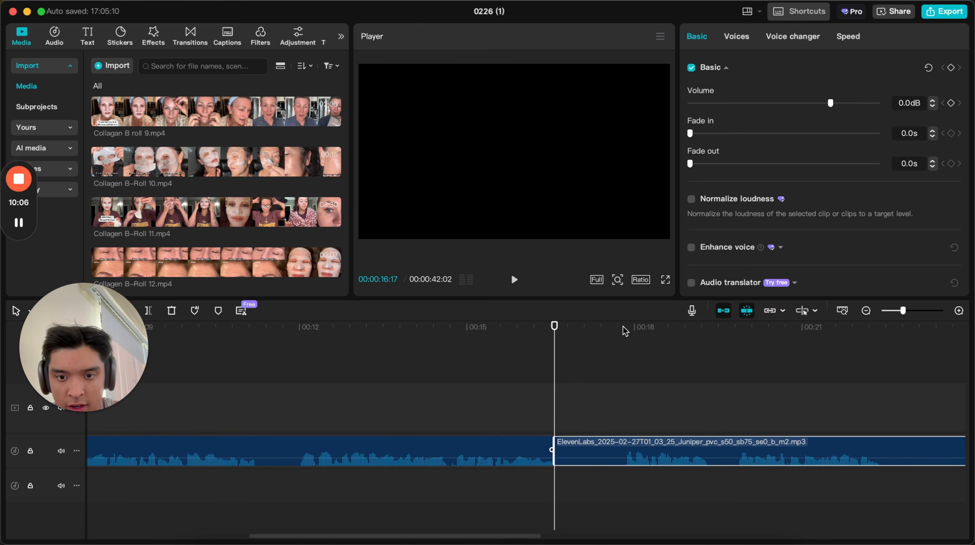
# Step: Split the voiceover again at 00:00:17:25, delete the silent piece between the cuts, and close the gap
pyautogui.moveTo(612, 328); pyautogui.dragTo(625, 328)
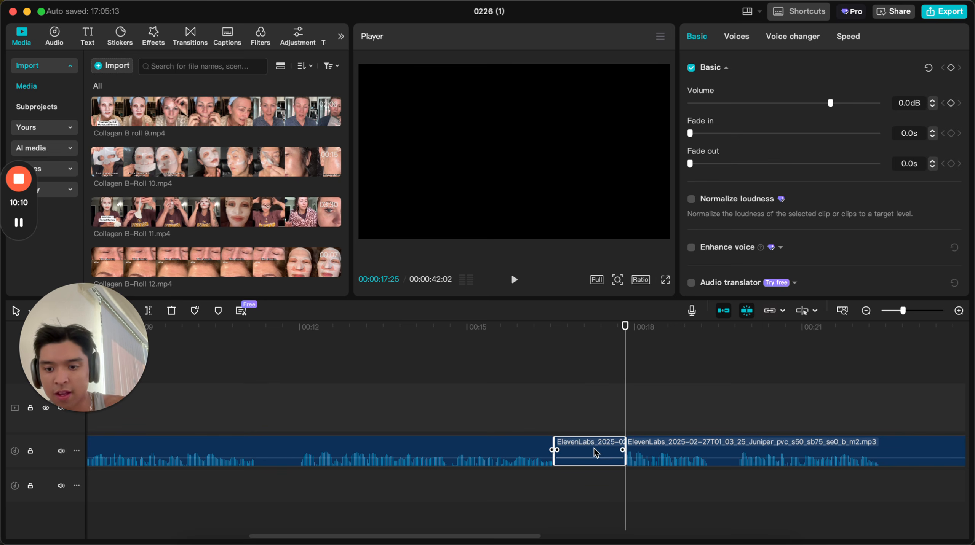
pyautogui.press('Delete')
pyautogui.moveTo(708, 443); pyautogui.dragTo(637, 443)
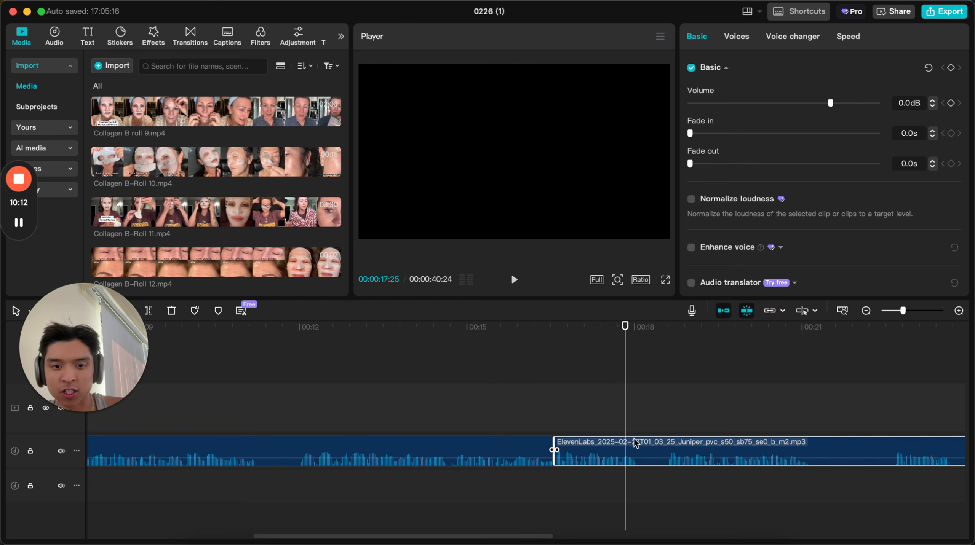
pyautogui.scroll(-2, 383, 455)
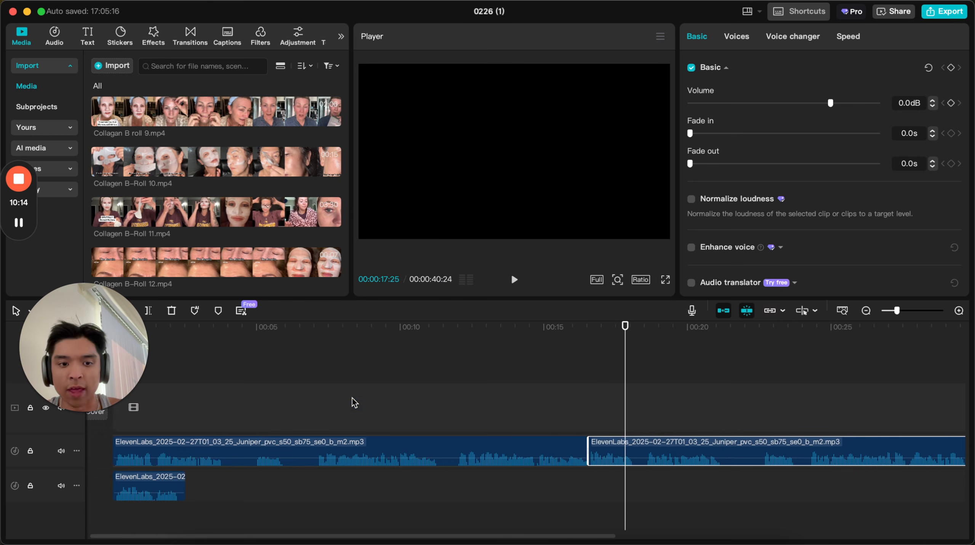
pyautogui.click(19, 223)
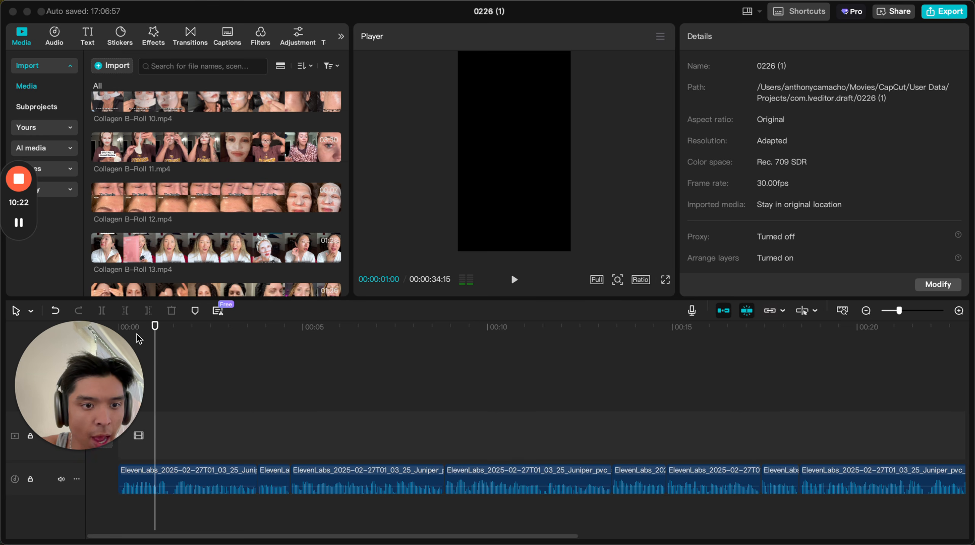
# Step: Return the playhead to the start of the timeline and open the auto captions settings
pyautogui.moveTo(154, 326); pyautogui.dragTo(118, 327)
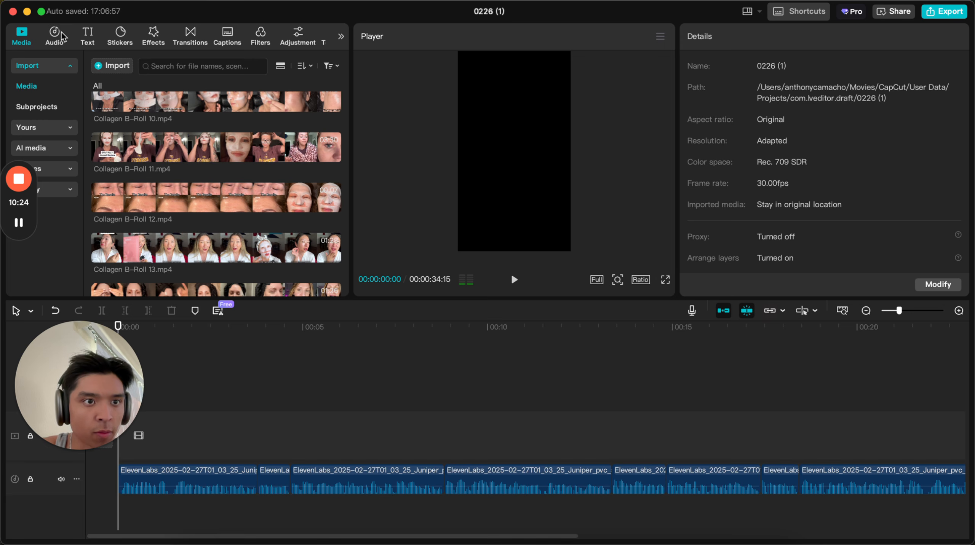
pyautogui.click(88, 37)
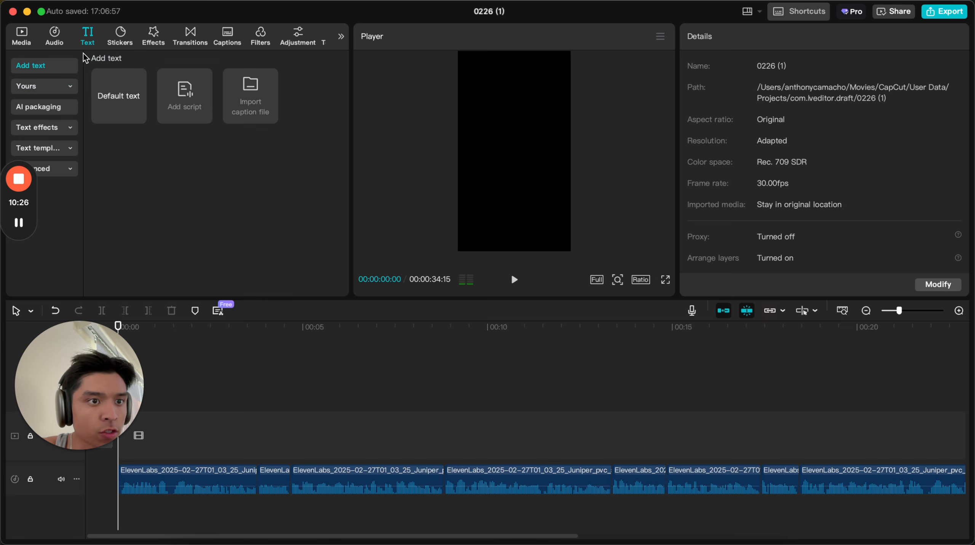
pyautogui.click(50, 38)
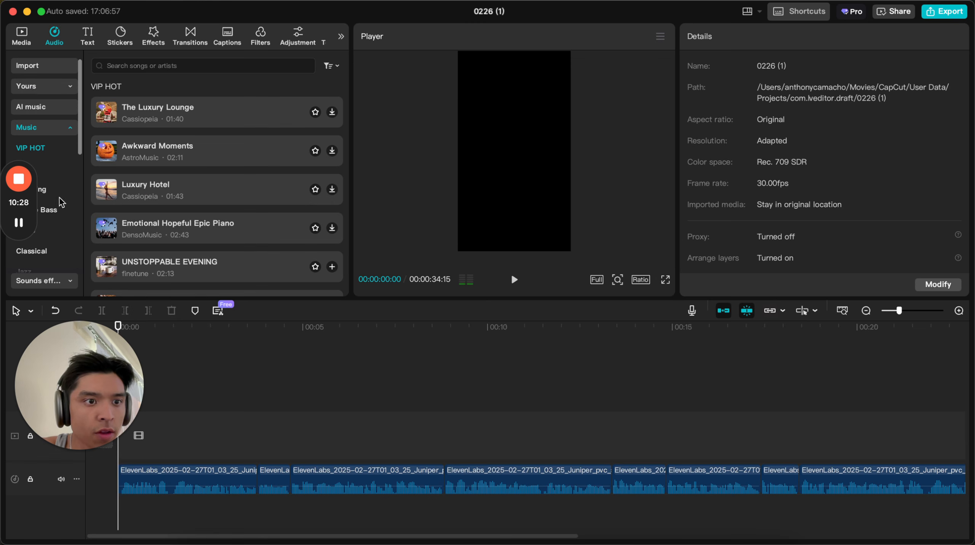
pyautogui.click(90, 37)
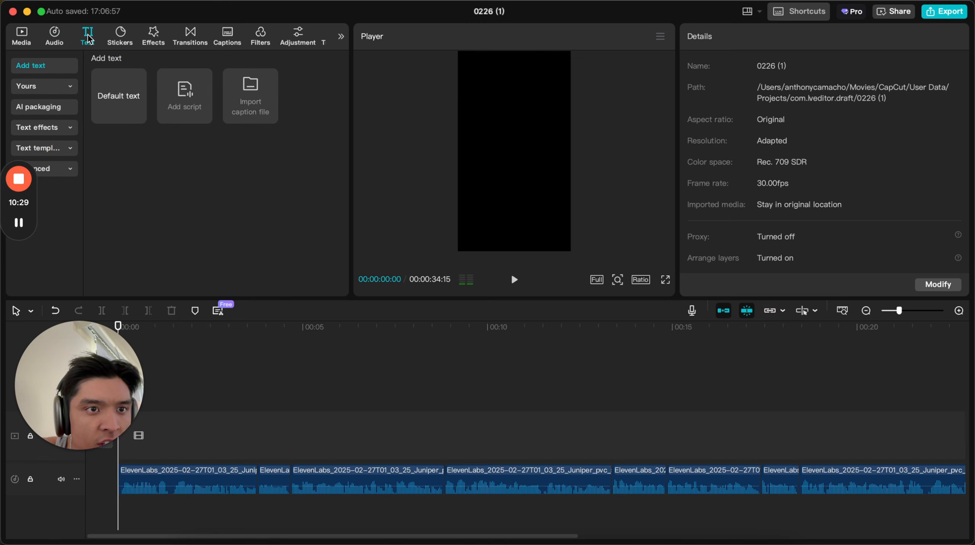
pyautogui.click(229, 40)
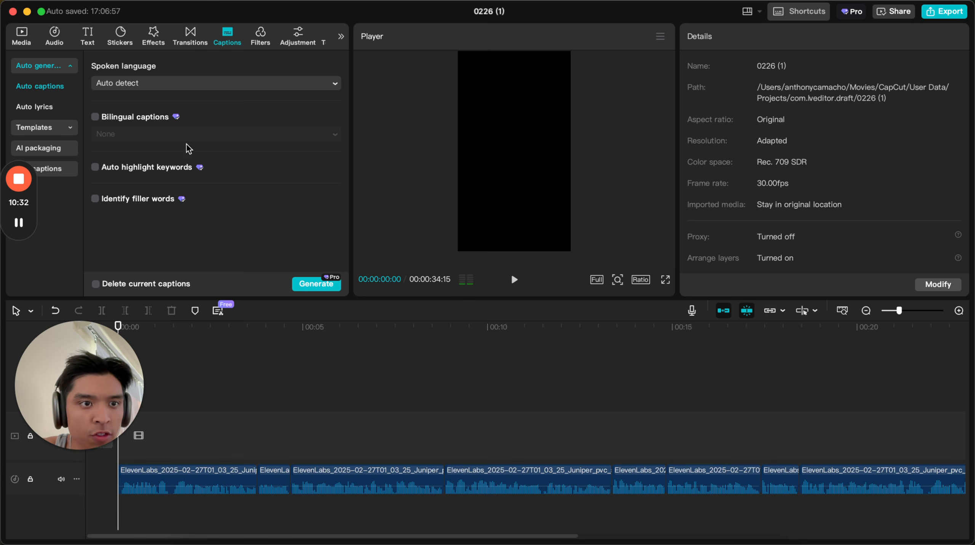
# Step: Set the spoken language to English and generate automatic captions for the voiceover
pyautogui.click(193, 81)
pyautogui.click(191, 83)
pyautogui.click(190, 82)
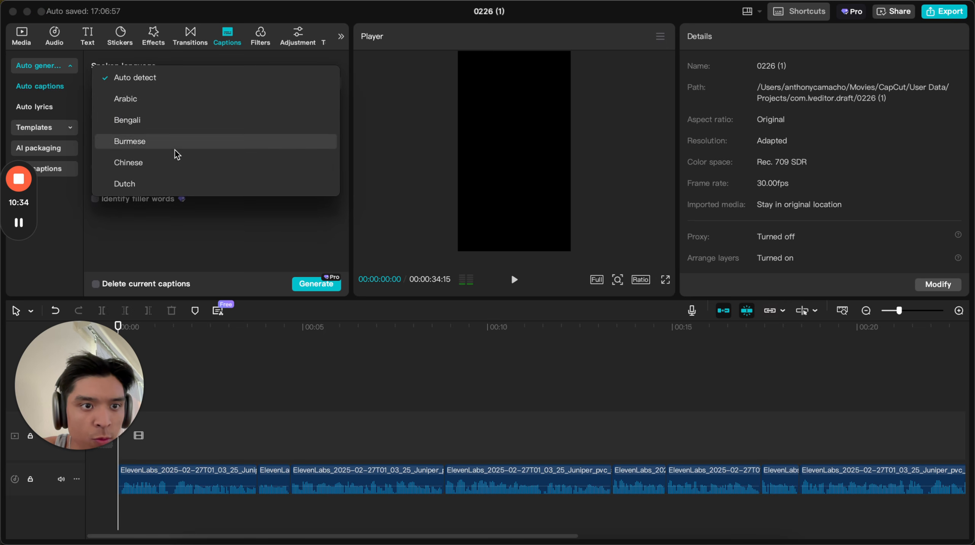
pyautogui.scroll(-10, 175, 149)
pyautogui.scroll(10, 168, 102)
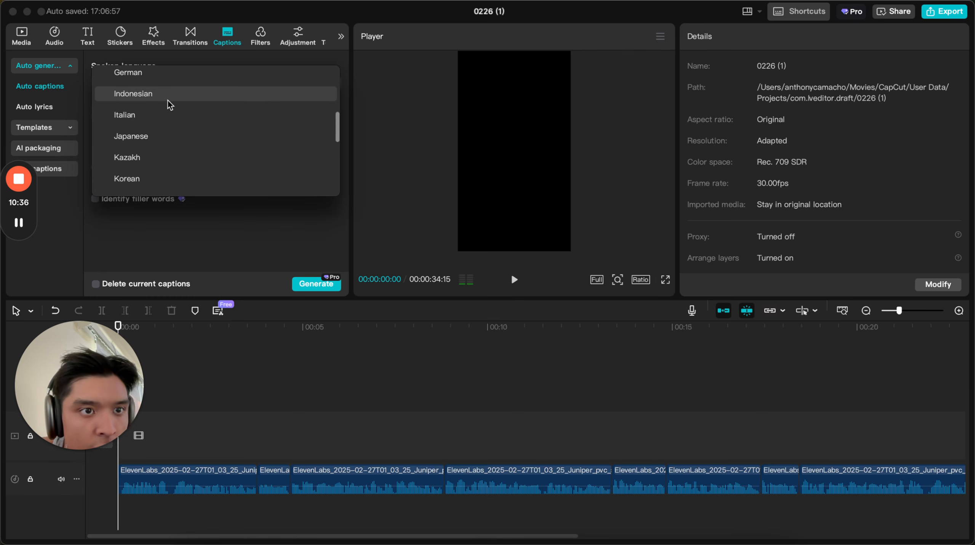
pyautogui.click(157, 133)
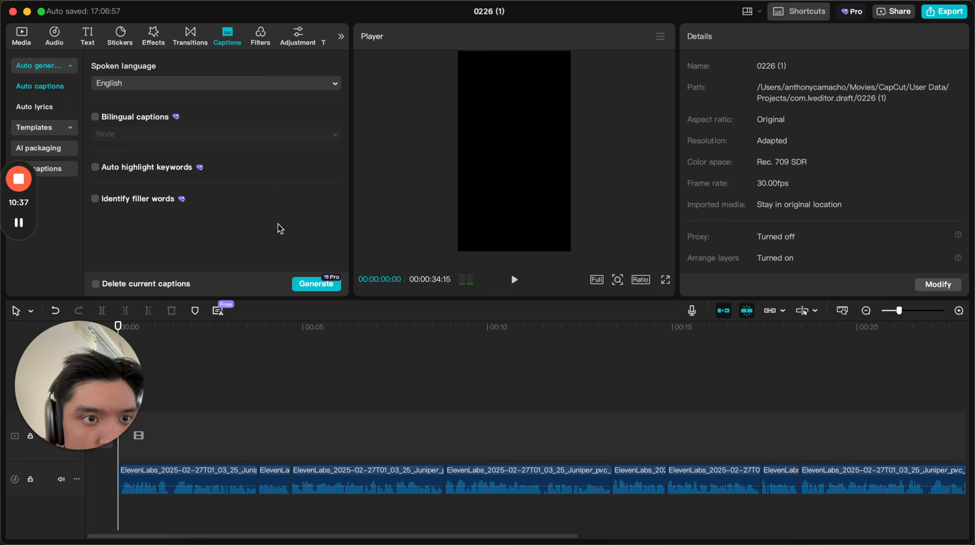
pyautogui.click(322, 287)
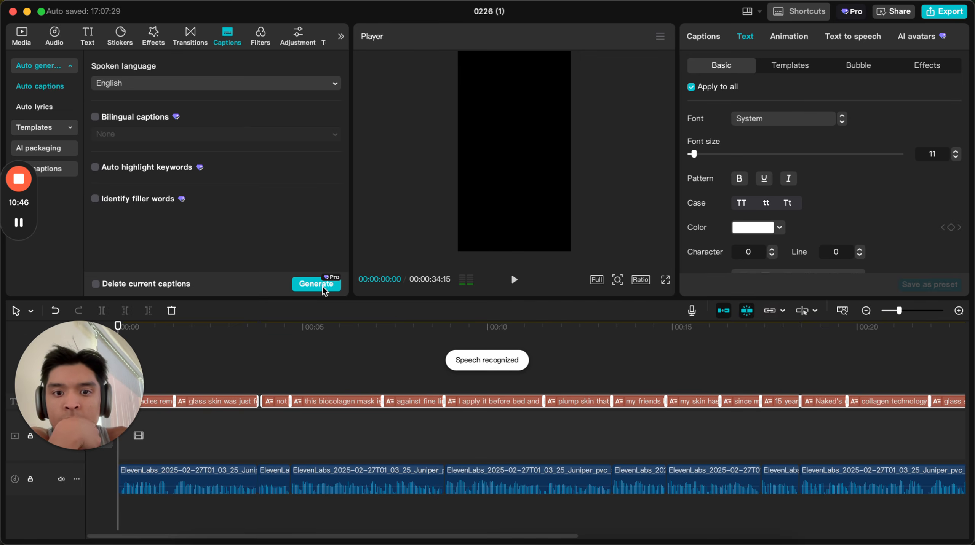
# Step: Capitalize "Ladies" in the first caption and add a question mark after "somethings" in the second caption
pyautogui.click(717, 39)
pyautogui.click(731, 95)
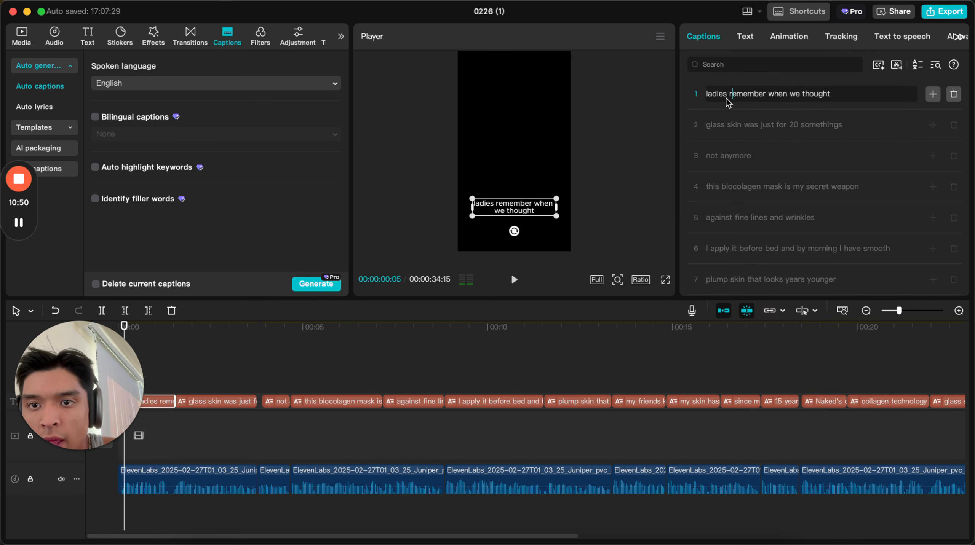
pyautogui.press('BackSpace')
pyautogui.write('Ladies')
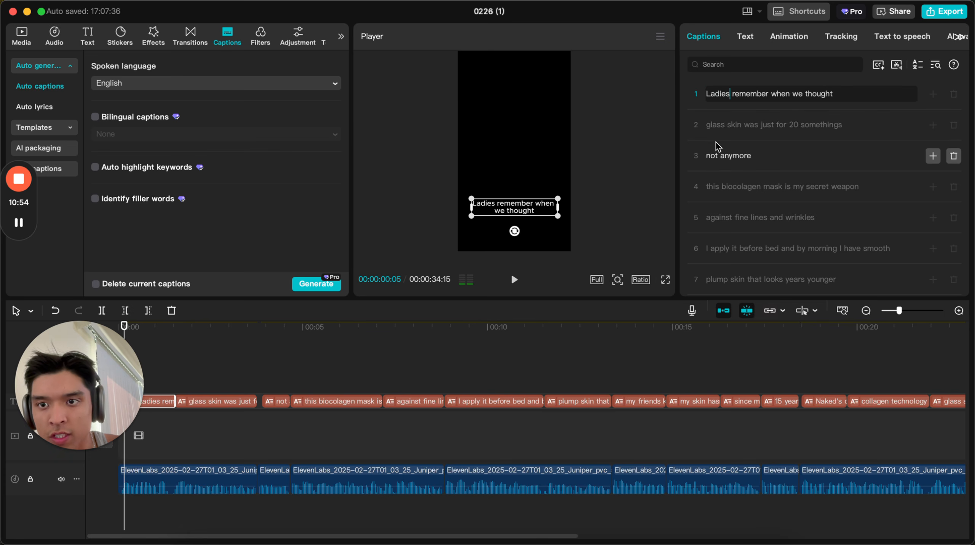
pyautogui.click(849, 126)
pyautogui.write('?')
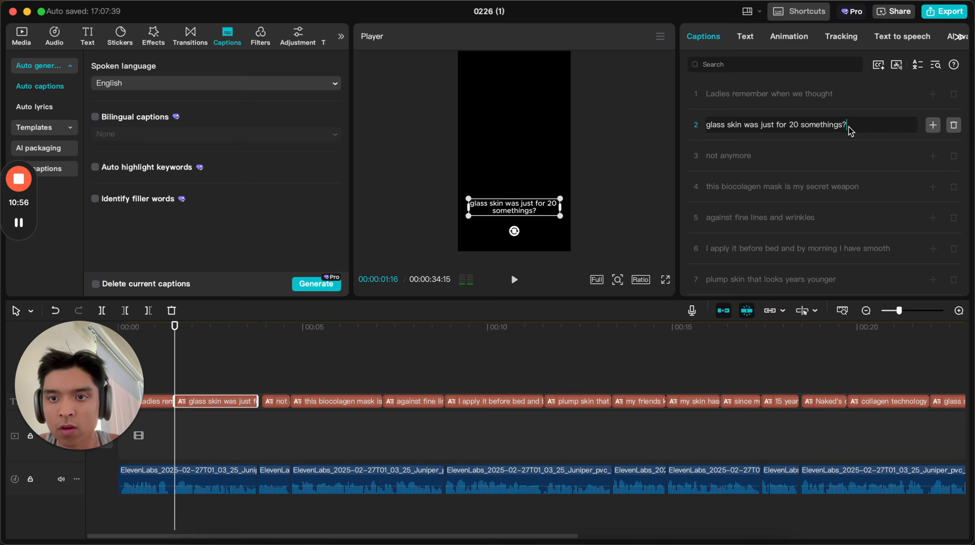
# Step: Capitalize the first words of the third and fourth captions to read "Not" and "This"
pyautogui.click(707, 156)
pyautogui.press('Delete')
pyautogui.write('N')
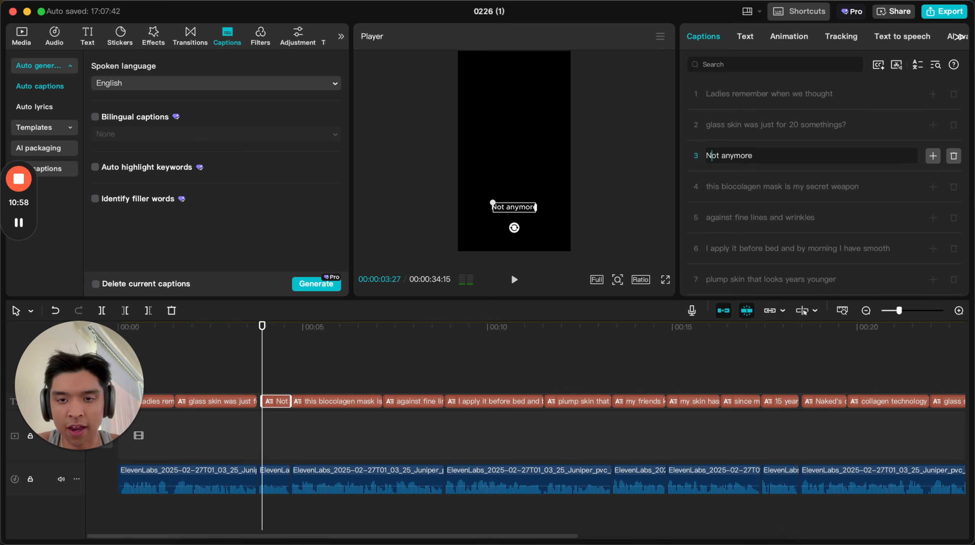
pyautogui.click(707, 186)
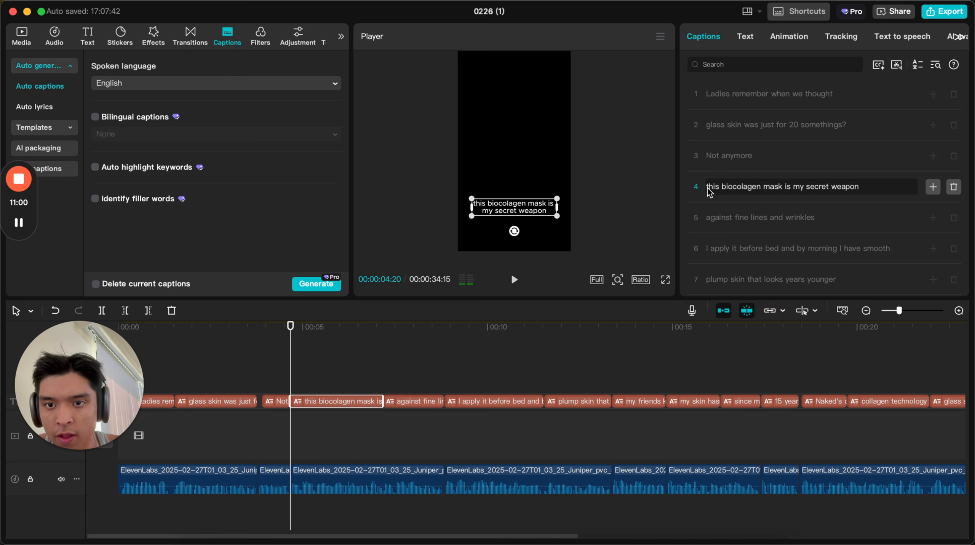
pyautogui.press('Delete')
pyautogui.write('T')
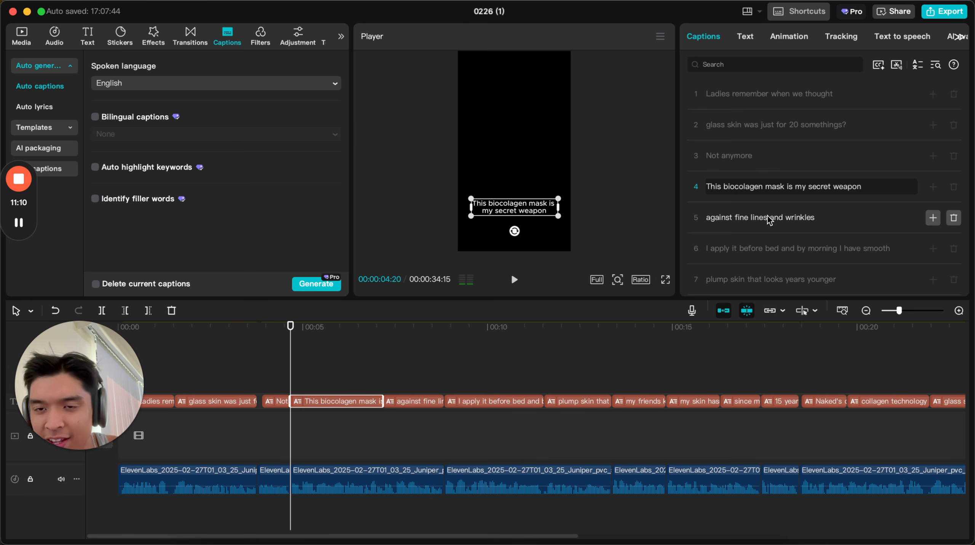
# Step: Correct the spelling of "biocolagen" in the fourth caption to "bio-collagen"
pyautogui.scroll(-1, 768, 216)
pyautogui.doubleClick(740, 174)
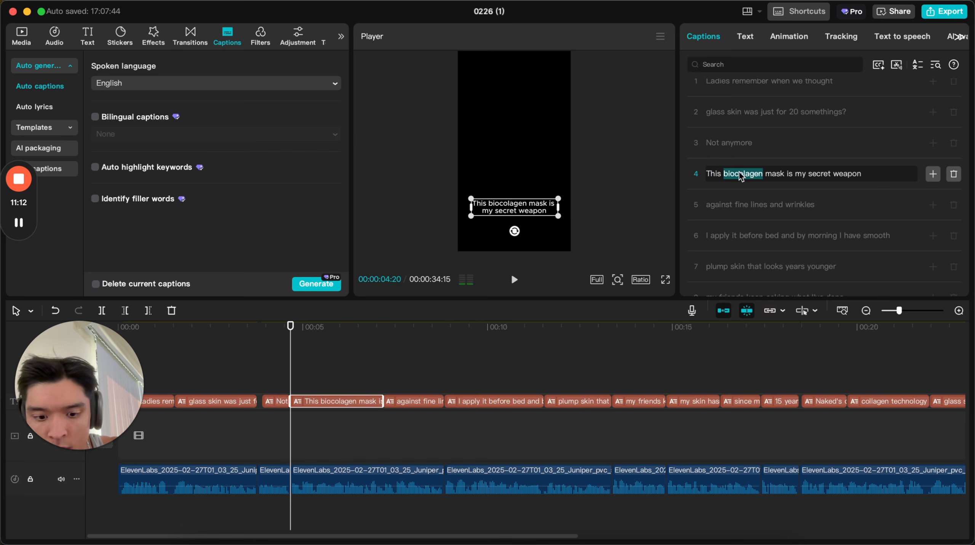
pyautogui.write('bio0')
pyautogui.press('BackSpace')
pyautogui.write('-collagen')
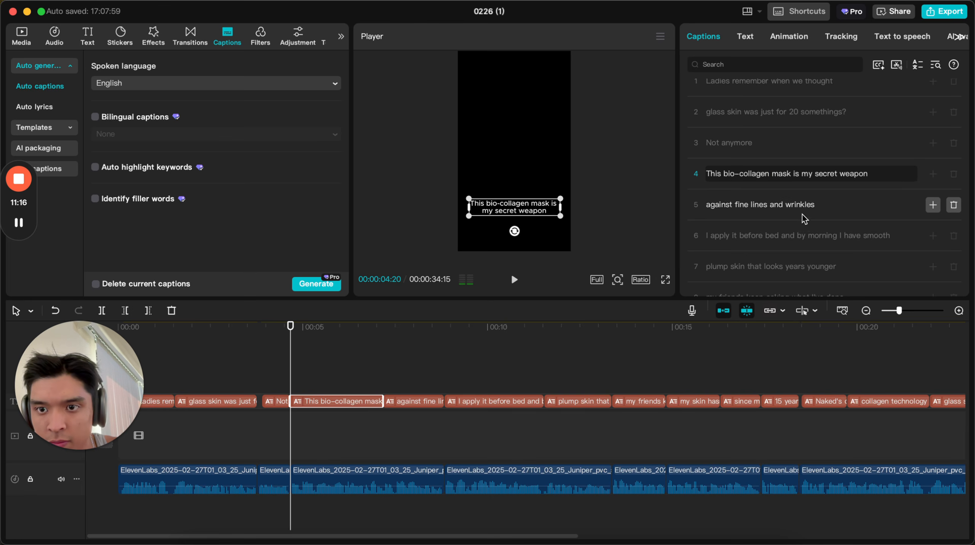
# Step: Capitalize the first word of the eighth and ninth captions to read "My"
pyautogui.scroll(-4, 813, 195)
pyautogui.scroll(-3, 808, 177)
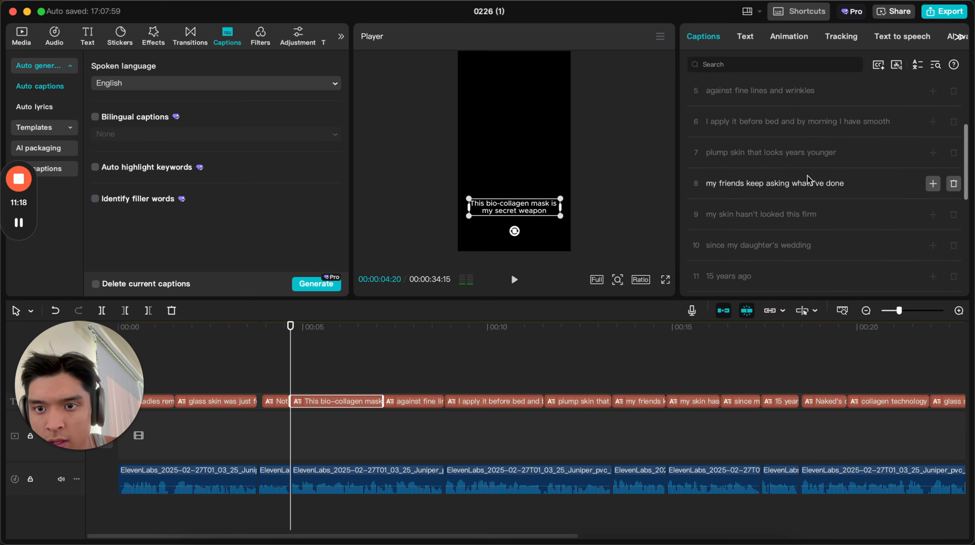
pyautogui.click(712, 144)
pyautogui.press('BackSpace')
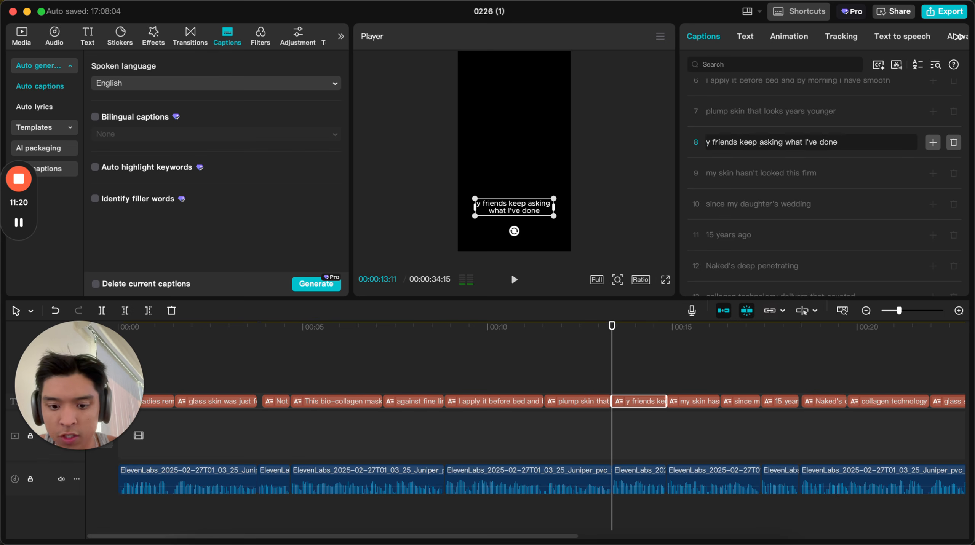
pyautogui.write('M')
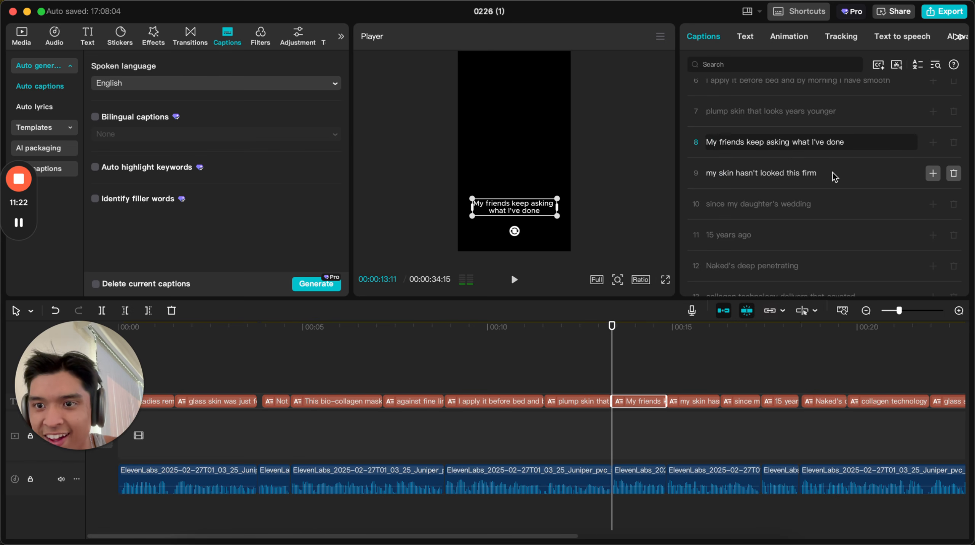
pyautogui.click(713, 175)
pyautogui.press('BackSpace')
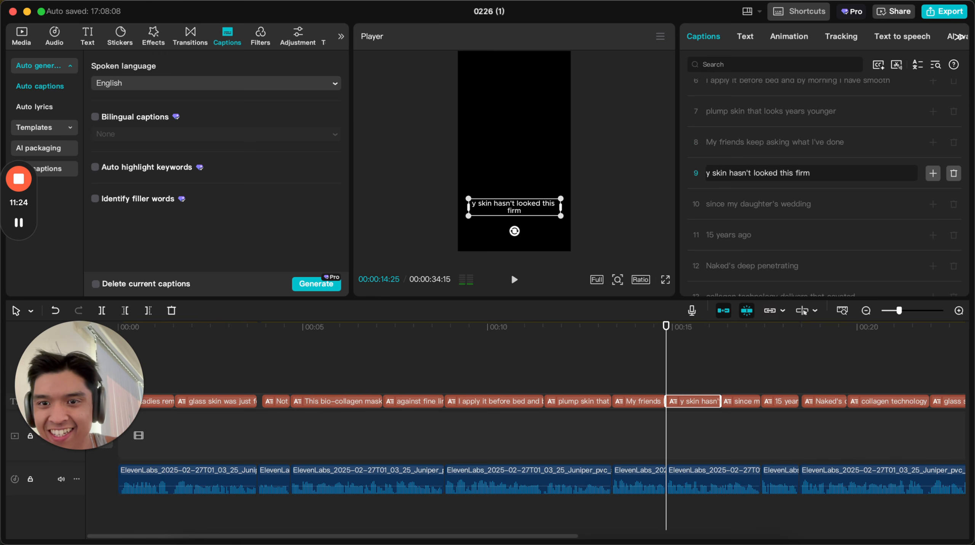
pyautogui.write('M')
# Step: Correct "Naked's" to "Nakd's" in the twelfth caption
pyautogui.scroll(-2, 781, 213)
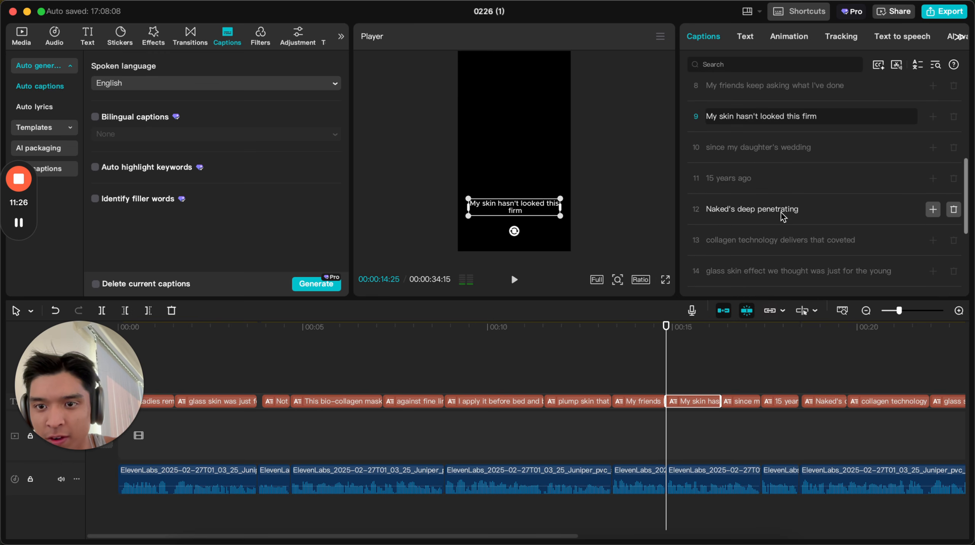
pyautogui.doubleClick(723, 210)
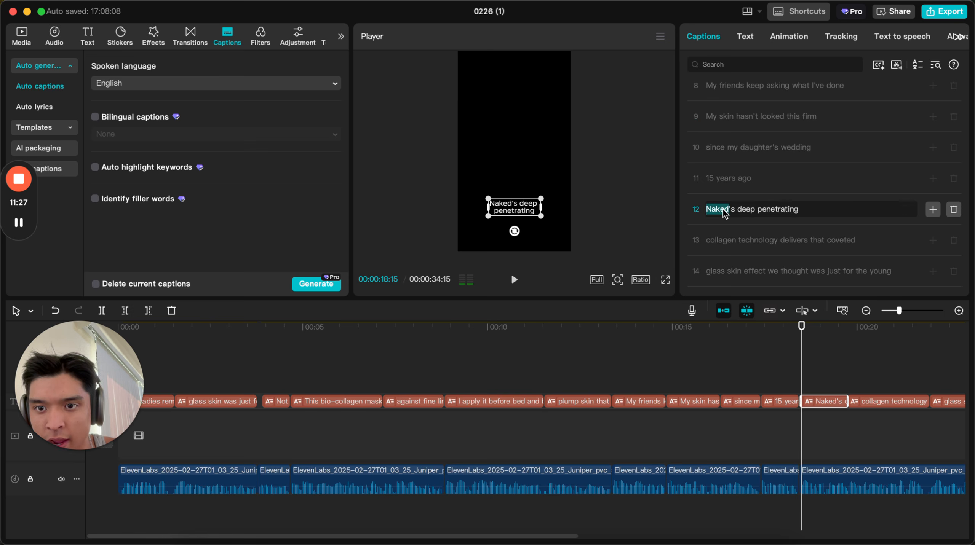
pyautogui.write('Nakd')
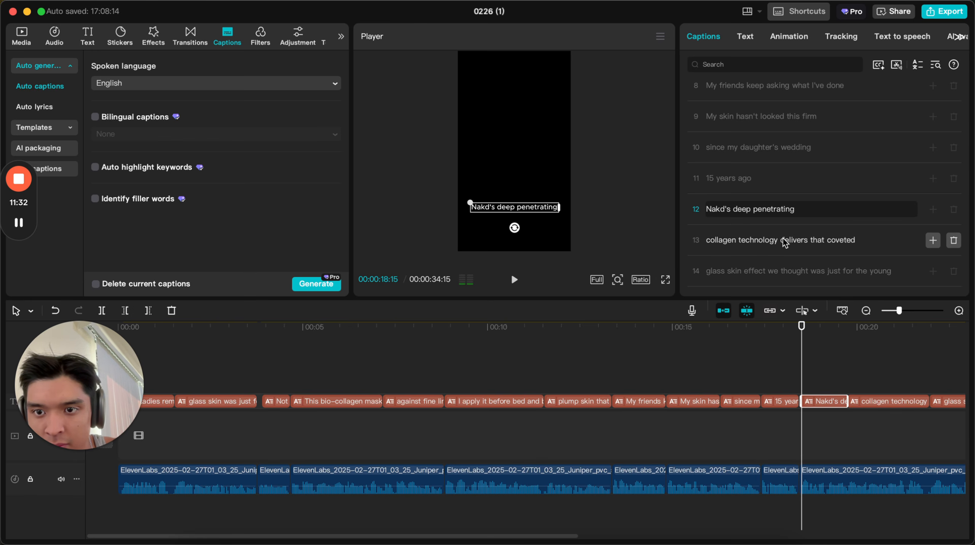
# Step: Capitalize the first words of the fifteenth and sixteenth captions to read "Try it tonight" and "See yourself transform tomorrow"
pyautogui.scroll(-2, 783, 238)
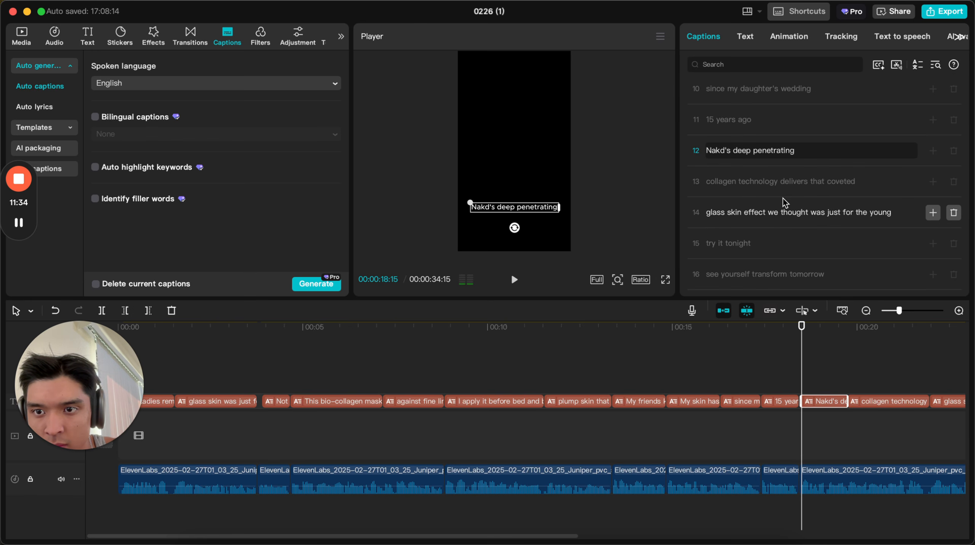
pyautogui.scroll(-2, 784, 198)
pyautogui.tripleClick(737, 203)
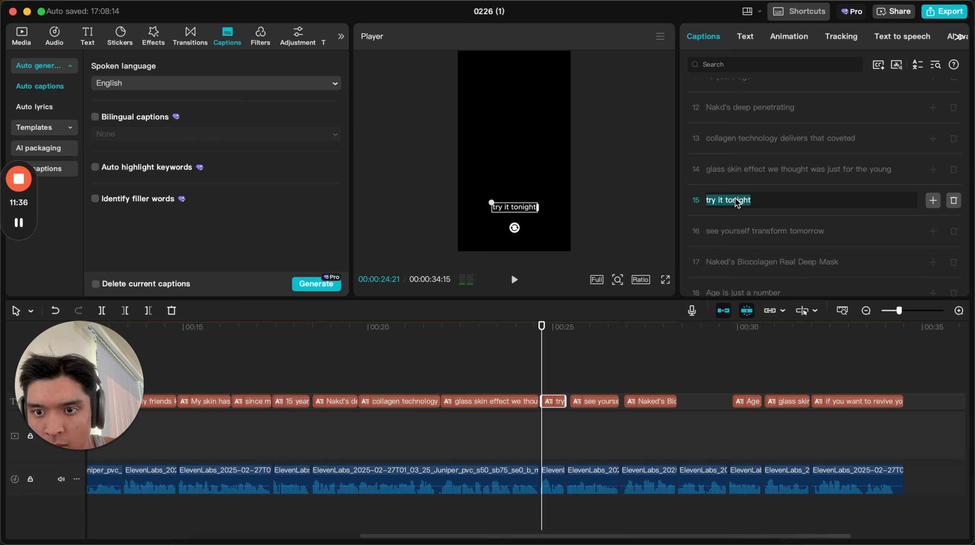
pyautogui.write('Try it tonight')
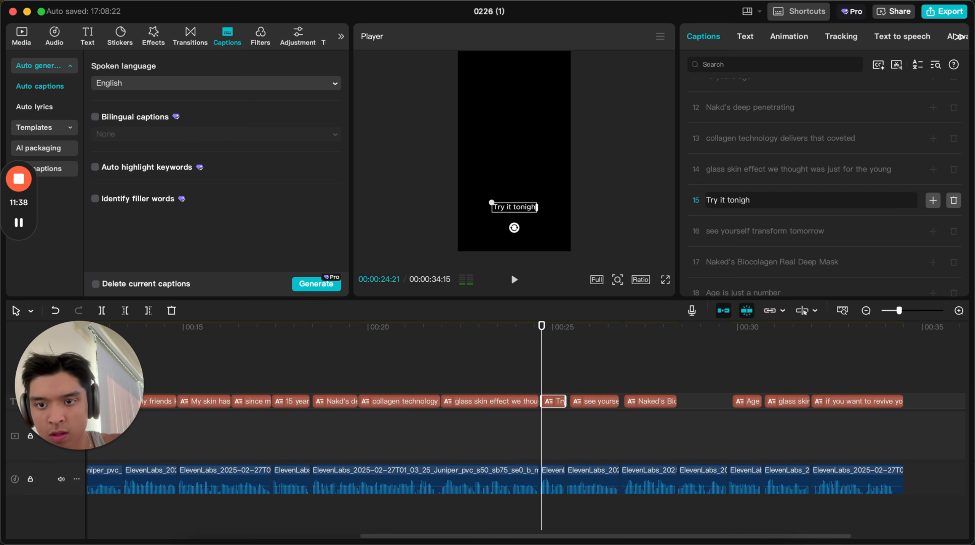
pyautogui.tripleClick(765, 232)
pyautogui.write('See ')
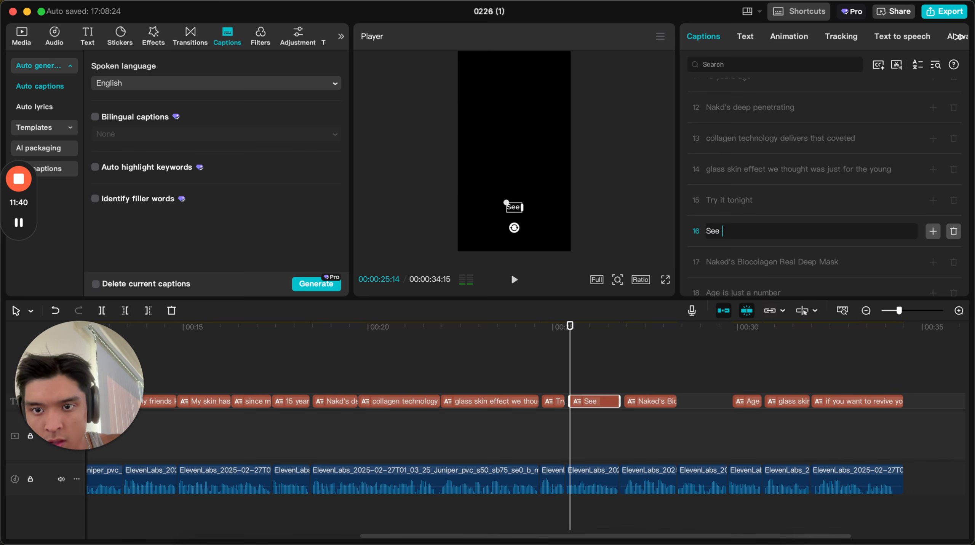
pyautogui.write('yourself transform tomorrow')
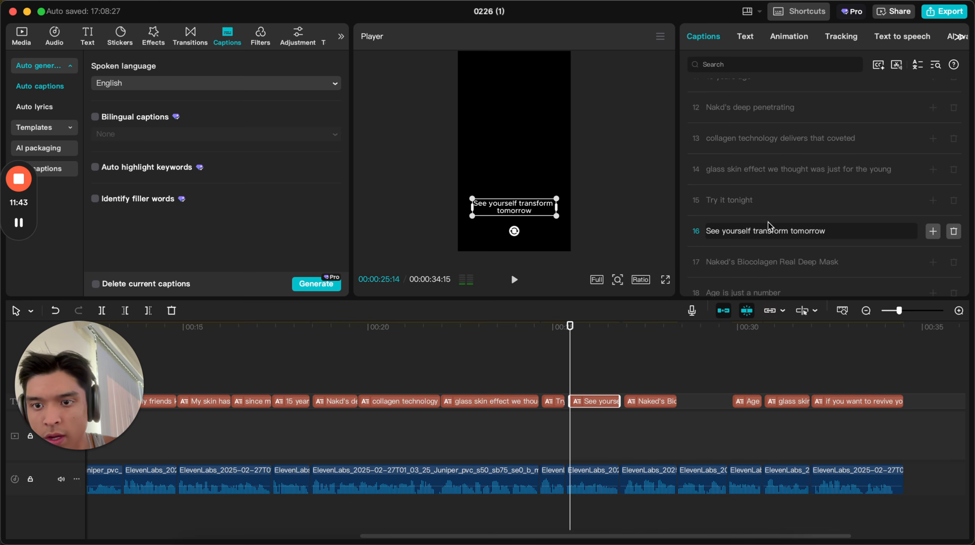
# Step: Delete the "Naked's Biocolagen Real Deep Mask" caption and the two captions before it
pyautogui.scroll(-2, 768, 223)
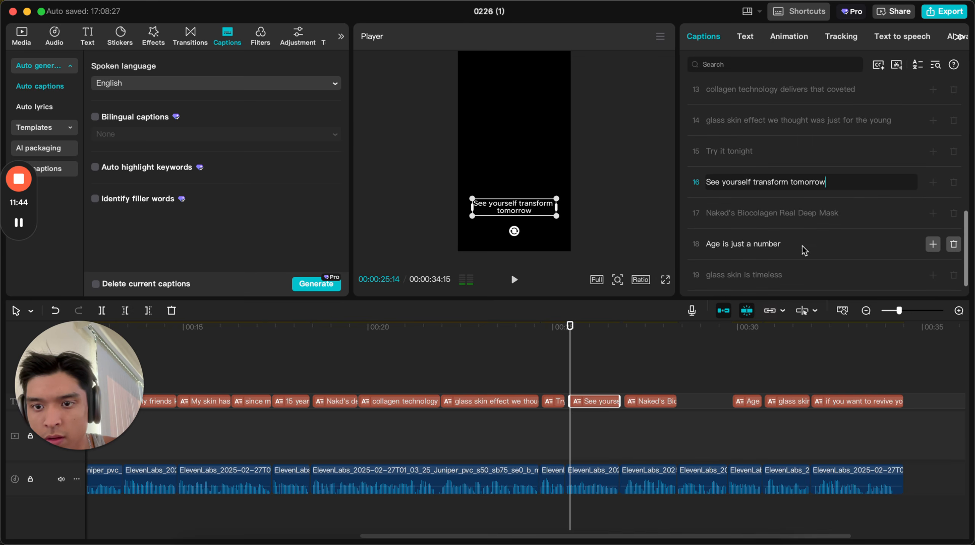
pyautogui.doubleClick(717, 214)
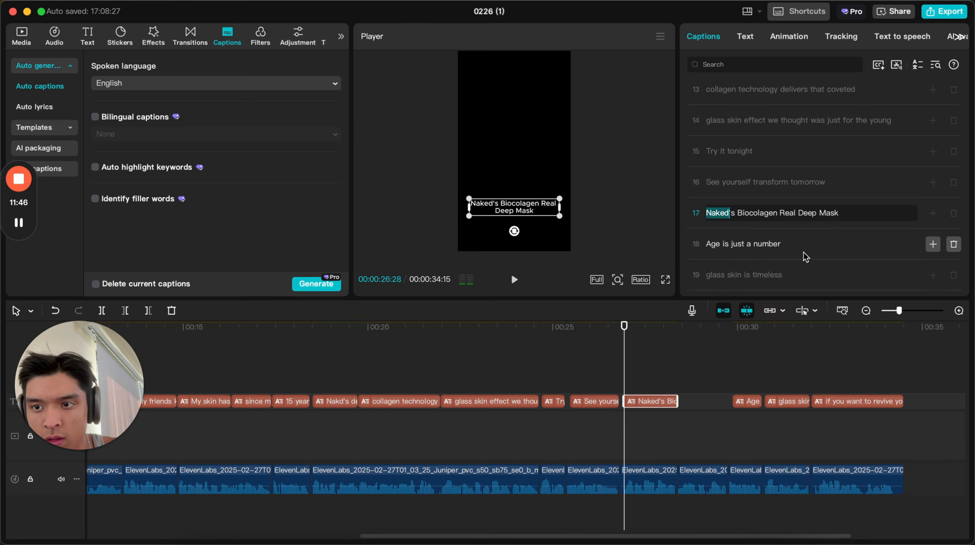
pyautogui.scroll(-1, 804, 253)
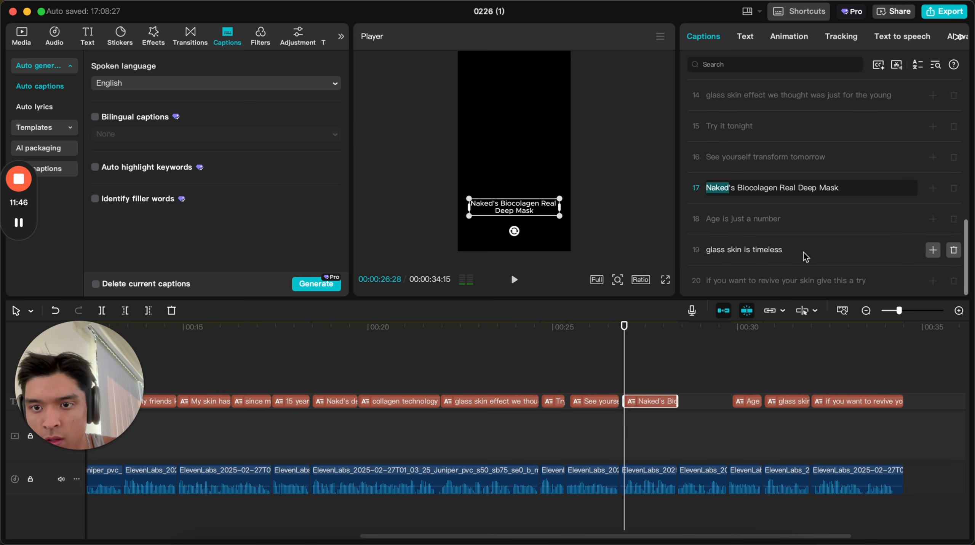
pyautogui.click(955, 187)
pyautogui.click(954, 188)
pyautogui.click(954, 188)
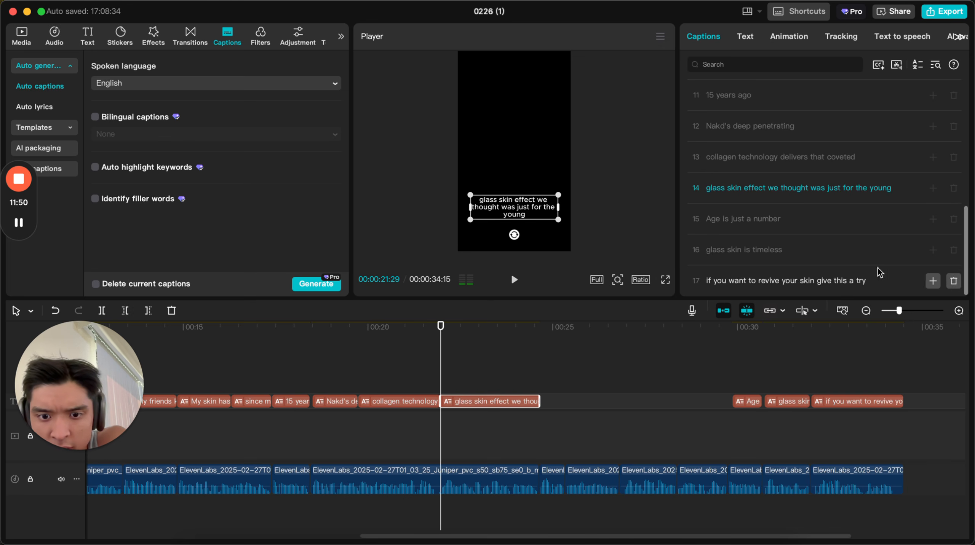
# Step: Play the voiceover across the uncaptioned gap and undo the three caption deletions
pyautogui.click(517, 332)
pyautogui.press('space')
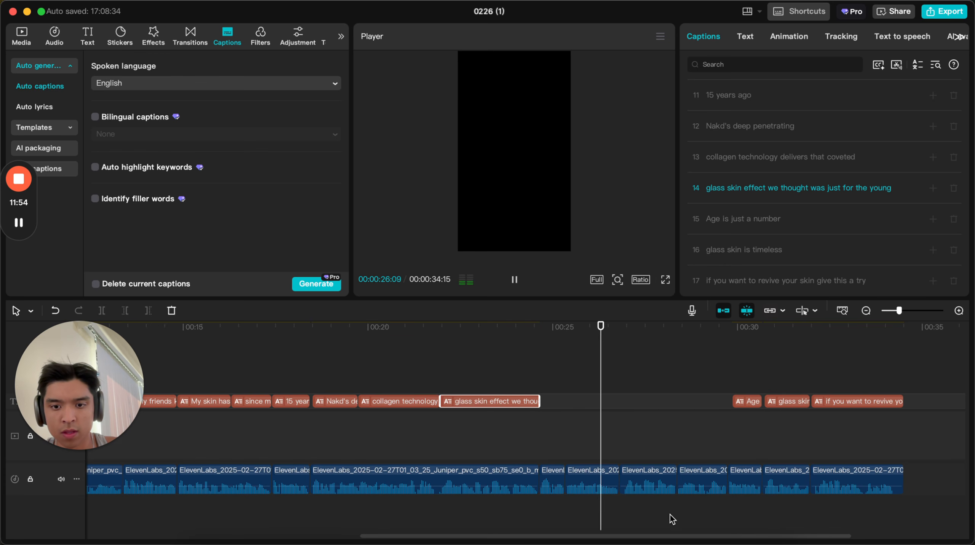
pyautogui.press('space')
pyautogui.press('super+z')
pyautogui.press('super+z')
pyautogui.press('space')
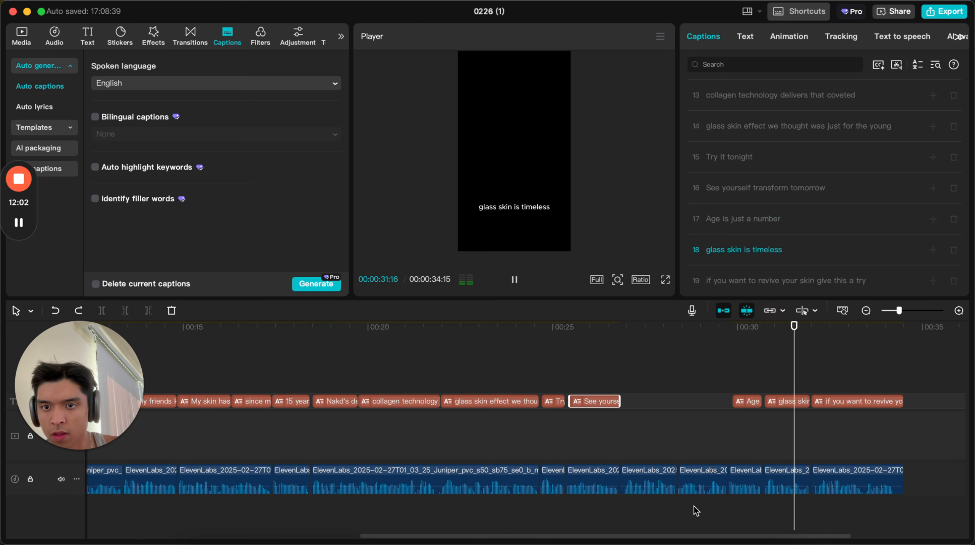
pyautogui.press('space')
pyautogui.press('super+z')
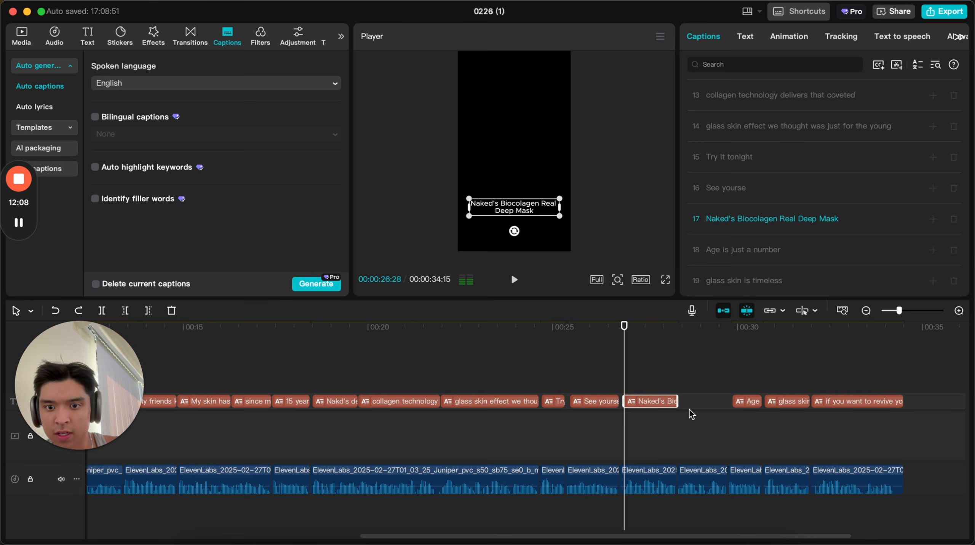
# Step: Close the gaps among the last four captions by lengthening the seventeenth and starting the nineteenth and twentieth earlier
pyautogui.press('space')
pyautogui.moveTo(678, 401); pyautogui.dragTo(745, 401)
pyautogui.press('space')
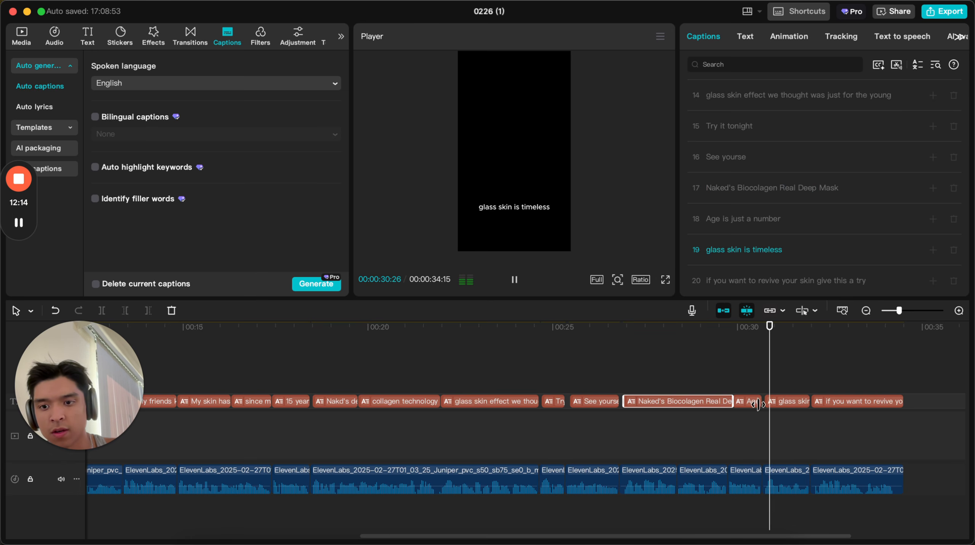
pyautogui.moveTo(765, 402); pyautogui.dragTo(763, 402)
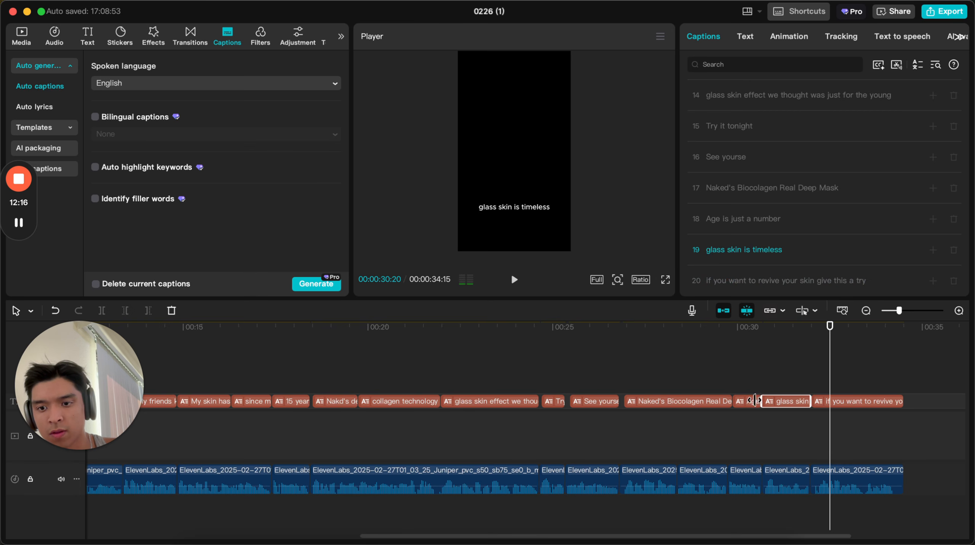
pyautogui.click(827, 404)
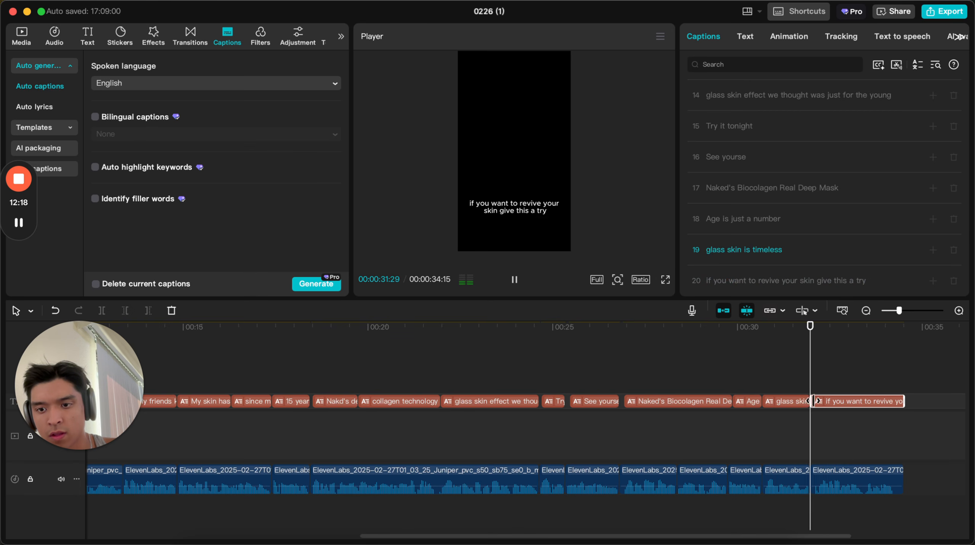
pyautogui.moveTo(821, 404); pyautogui.dragTo(802, 412)
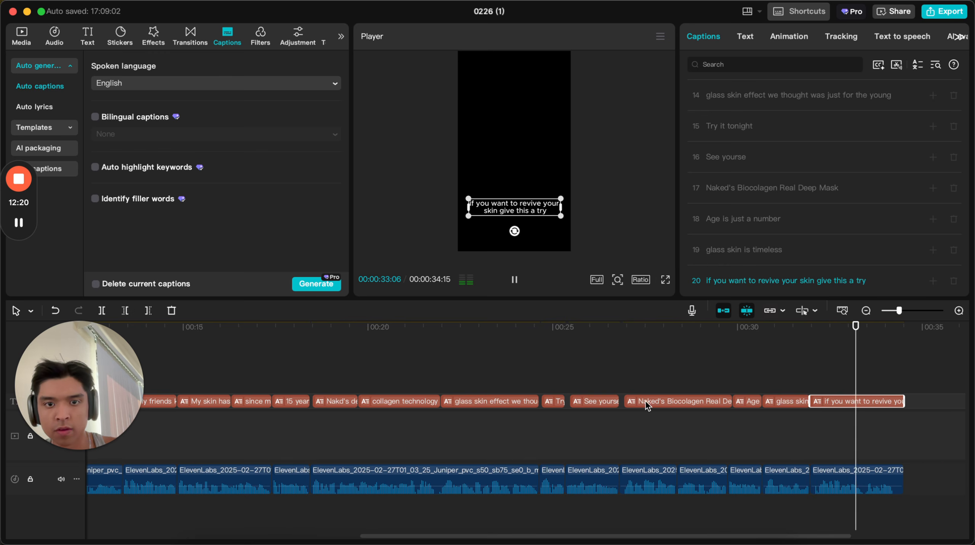
# Step: Extend the second caption, "glass skin was just for 20 somethings?", to the start of the third
pyautogui.hscroll(5, 646, 402)
pyautogui.press('space')
pyautogui.hscroll(-10, 267, 405)
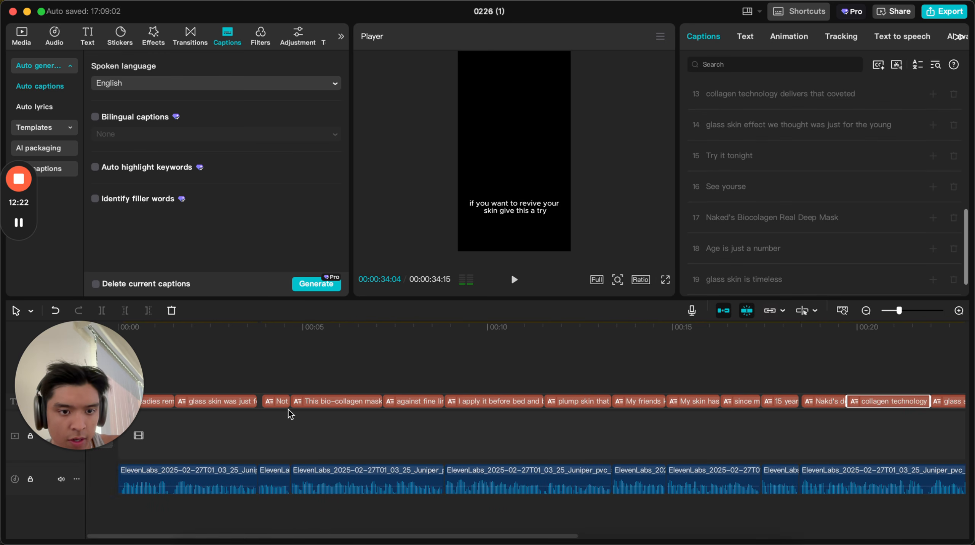
pyautogui.click(243, 400)
# Step: Turn off Apply to all and give the first caption the preset style with black text on a white background
pyautogui.moveTo(213, 325); pyautogui.dragTo(33, 314)
pyautogui.click(748, 36)
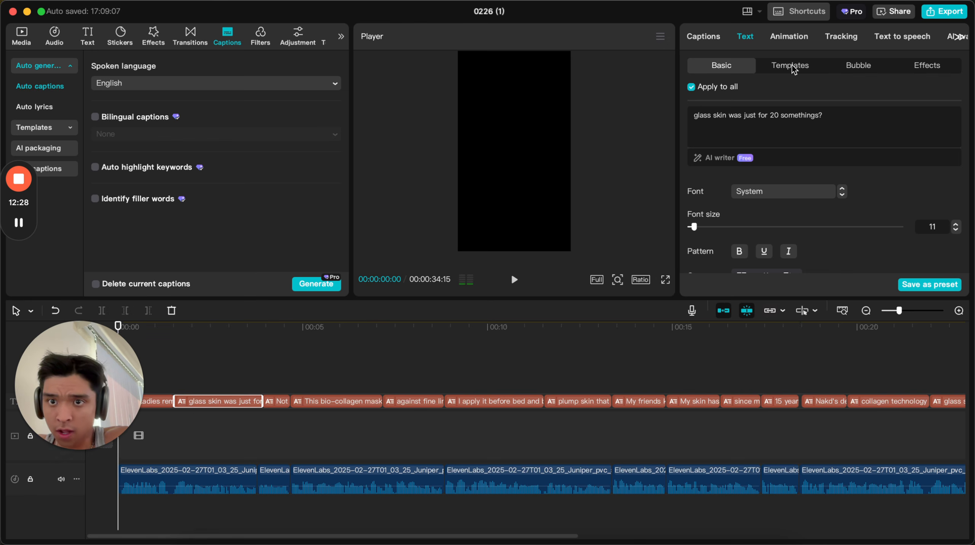
pyautogui.scroll(-4, 786, 229)
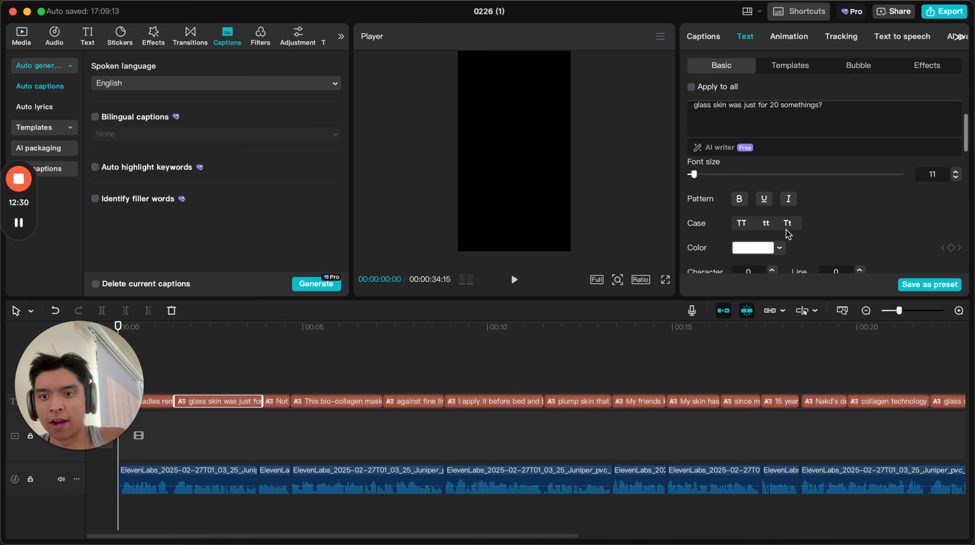
pyautogui.click(772, 230)
pyautogui.click(146, 409)
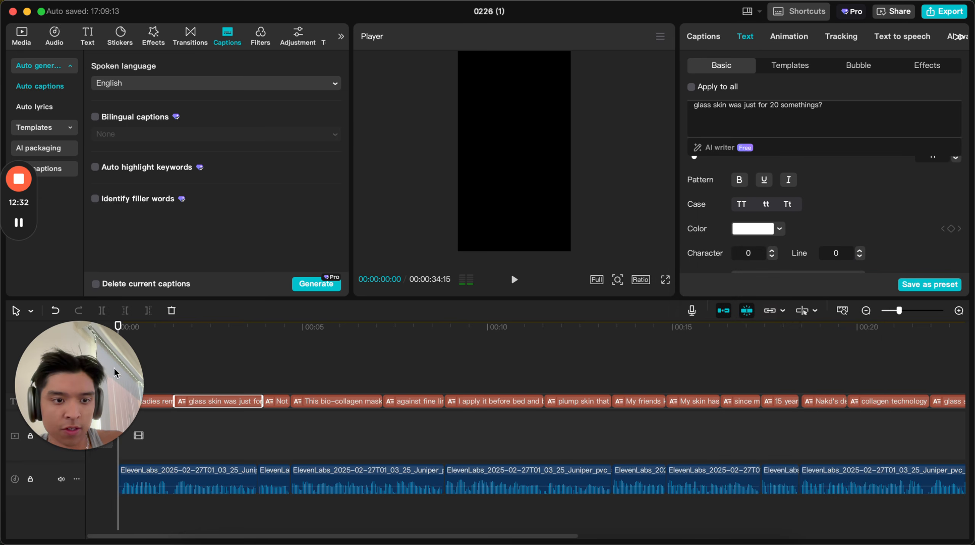
pyautogui.click(146, 402)
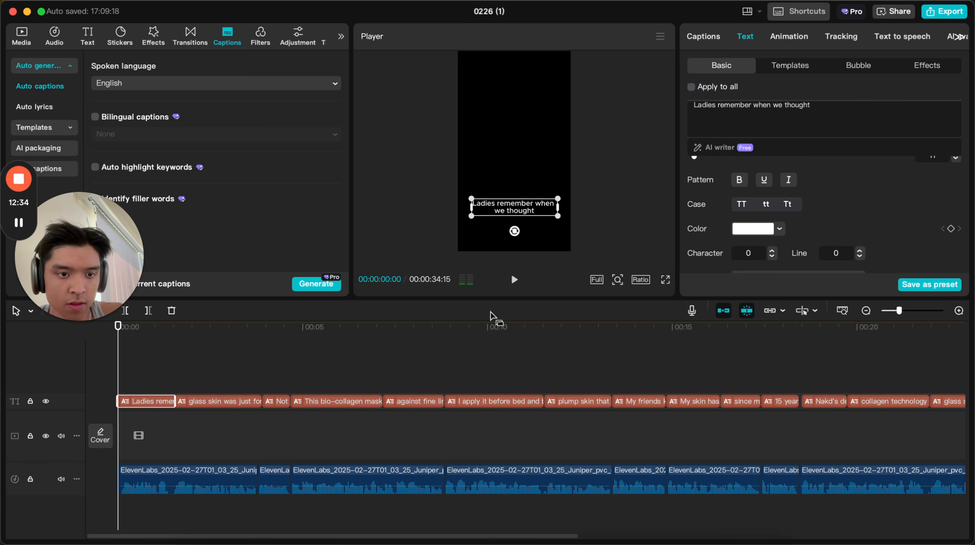
pyautogui.scroll(-5, 781, 215)
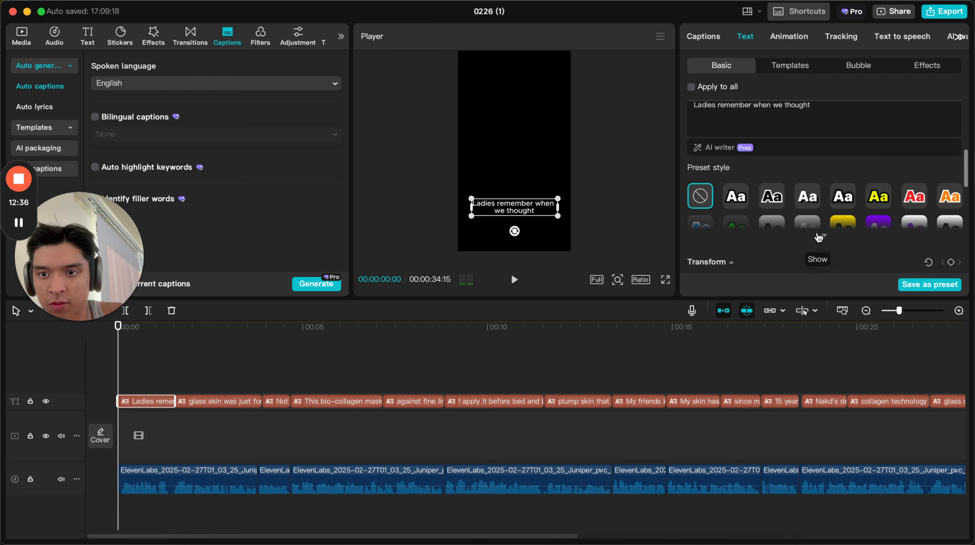
pyautogui.scroll(-1, 944, 225)
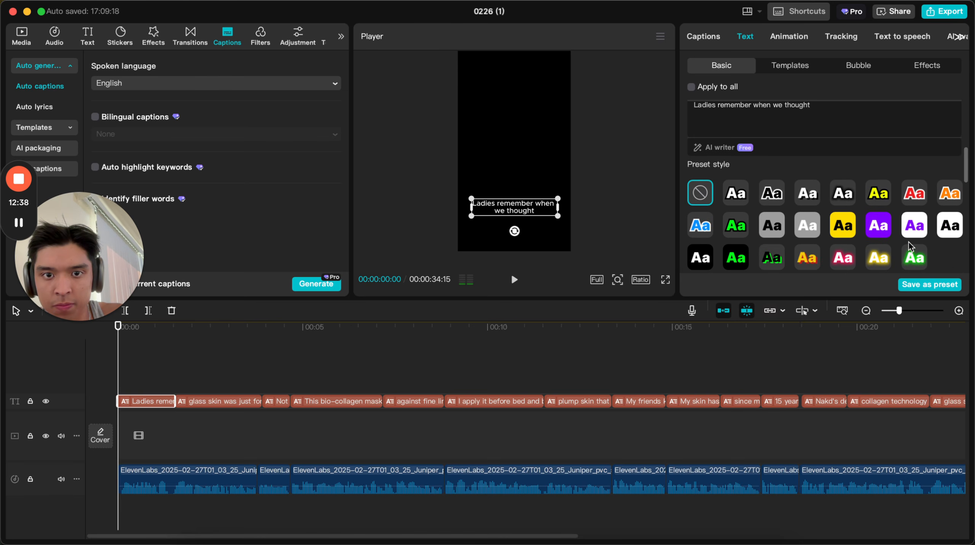
pyautogui.click(949, 226)
# Step: Switch the first caption's background to the shape that follows each text line and reduce its Rounded rectangle value
pyautogui.scroll(-5, 821, 229)
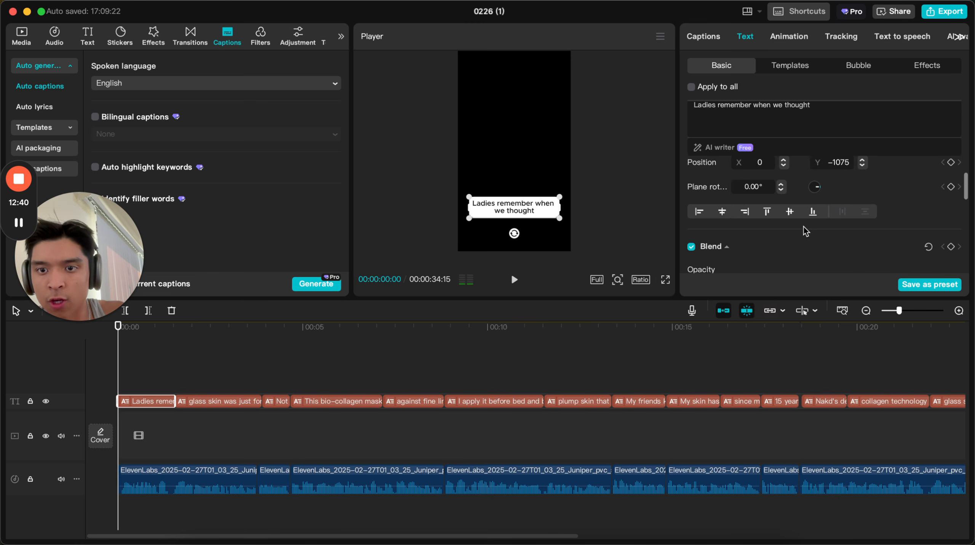
pyautogui.scroll(-5, 804, 227)
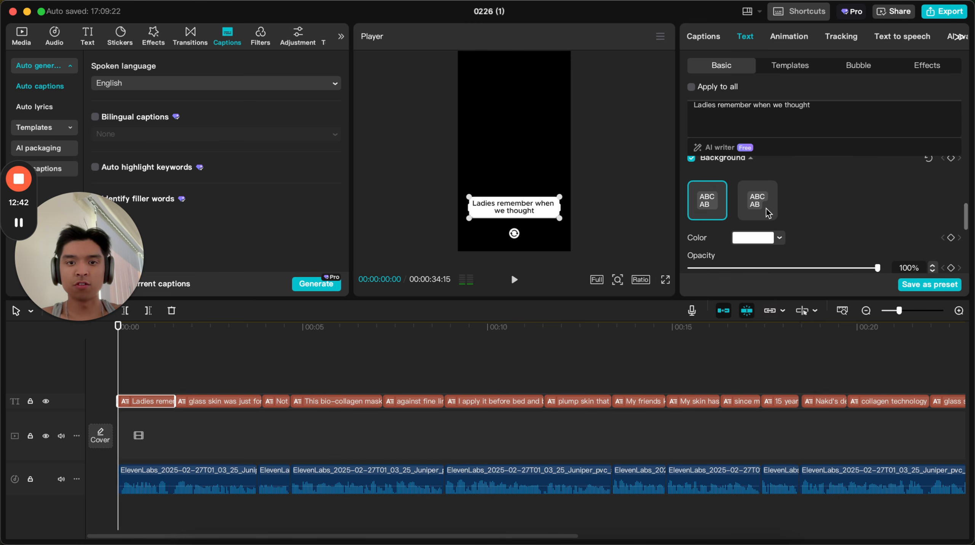
pyautogui.click(760, 202)
pyautogui.scroll(-3, 701, 233)
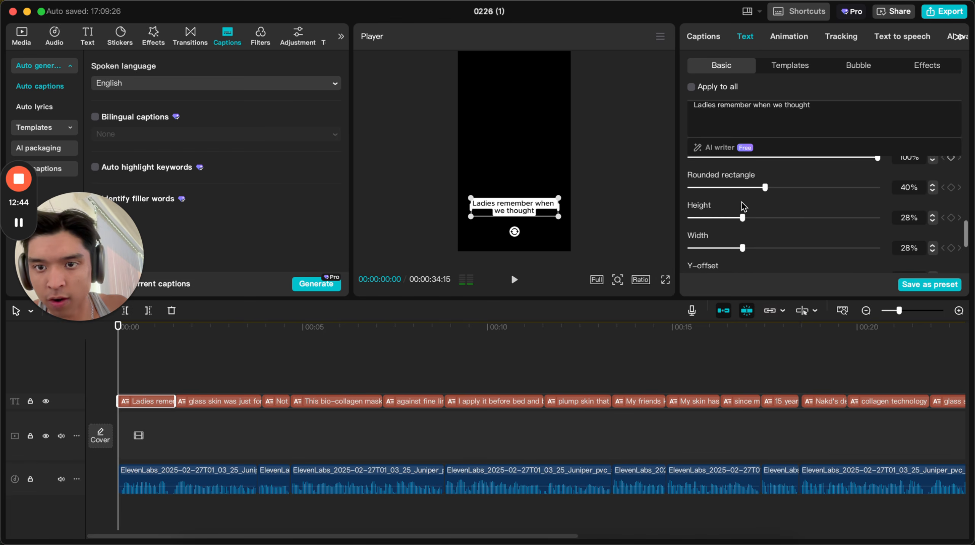
pyautogui.click(734, 187)
# Step: Enlarge the first caption slightly and move it to the upper part of the video frame
pyautogui.moveTo(564, 216); pyautogui.dragTo(536, 108)
pyautogui.click(640, 136)
# Step: Add the imported clip Collagen B-Roll 12.mp4 to the start of the main video track
pyautogui.hscroll(1, 63, 35)
pyautogui.hscroll(1, 54, 38)
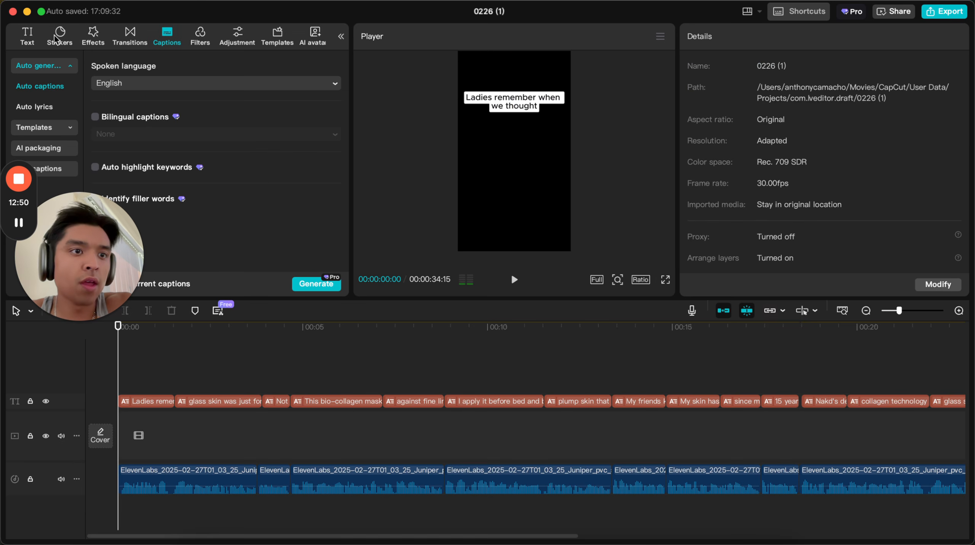
pyautogui.click(19, 39)
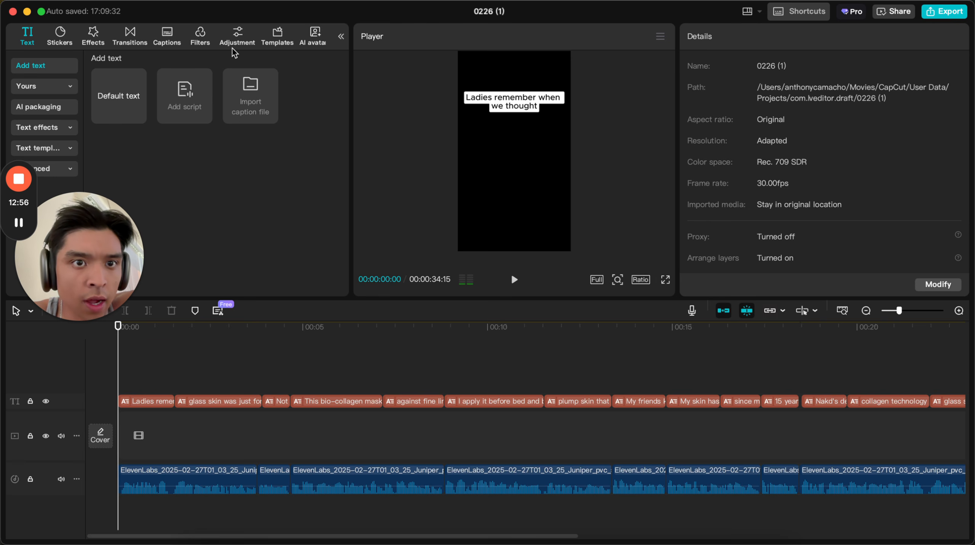
pyautogui.click(340, 38)
pyautogui.click(23, 38)
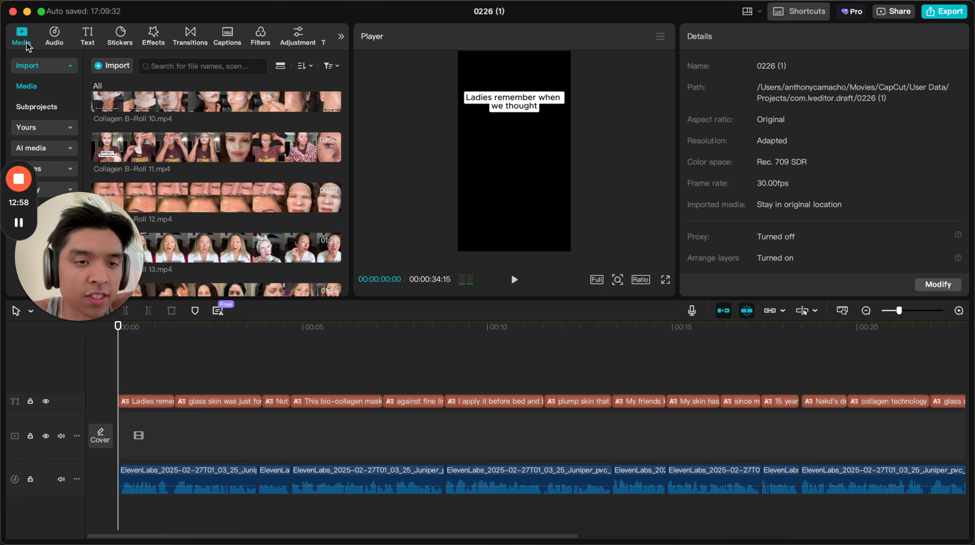
pyautogui.moveTo(210, 200); pyautogui.dragTo(177, 431)
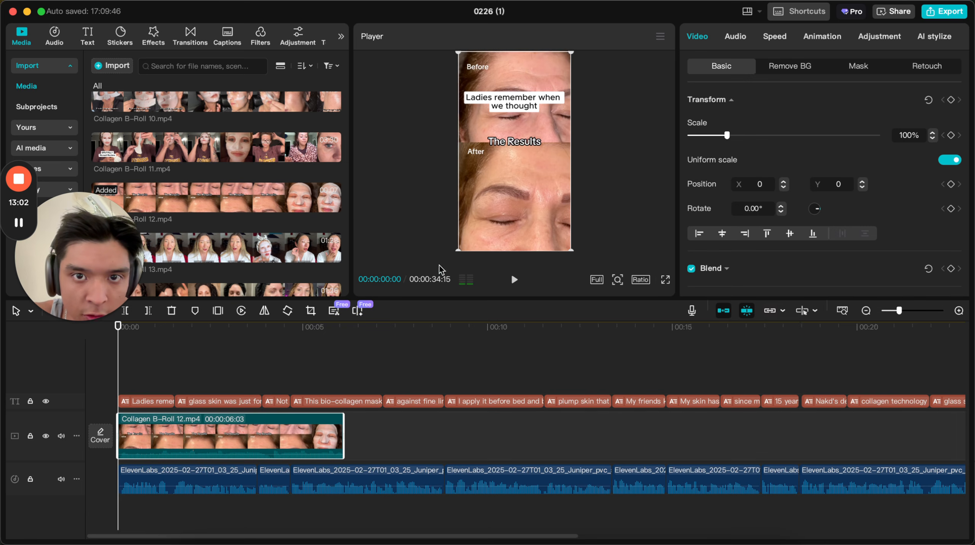
# Step: Shrink the first caption slightly and move it a little lower, above the "The Results" text in the clip
pyautogui.click(525, 102)
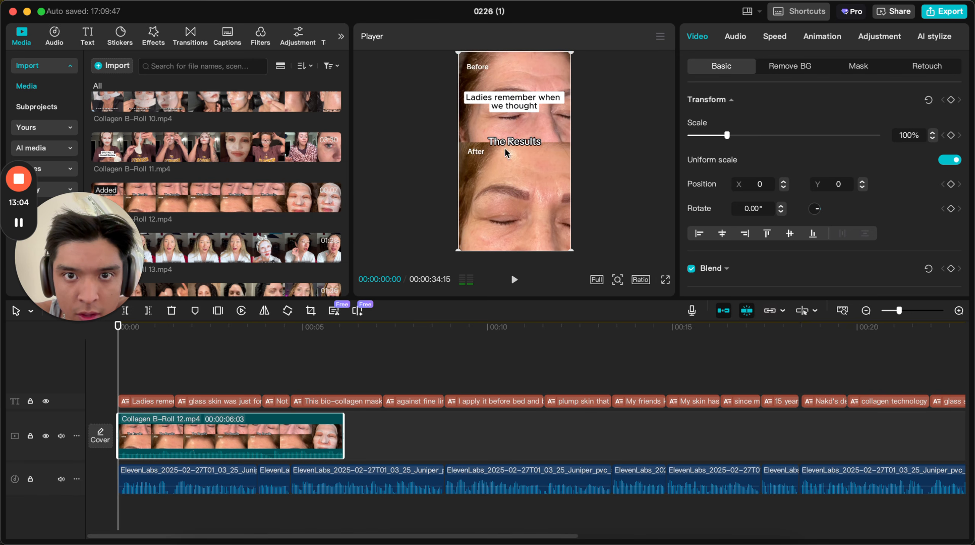
pyautogui.moveTo(523, 107)
pyautogui.mouseDown()
pyautogui.moveTo(518, 207)
pyautogui.moveTo(541, 98)
pyautogui.moveTo(541, 110)
pyautogui.mouseUp()
pyautogui.click(601, 127)
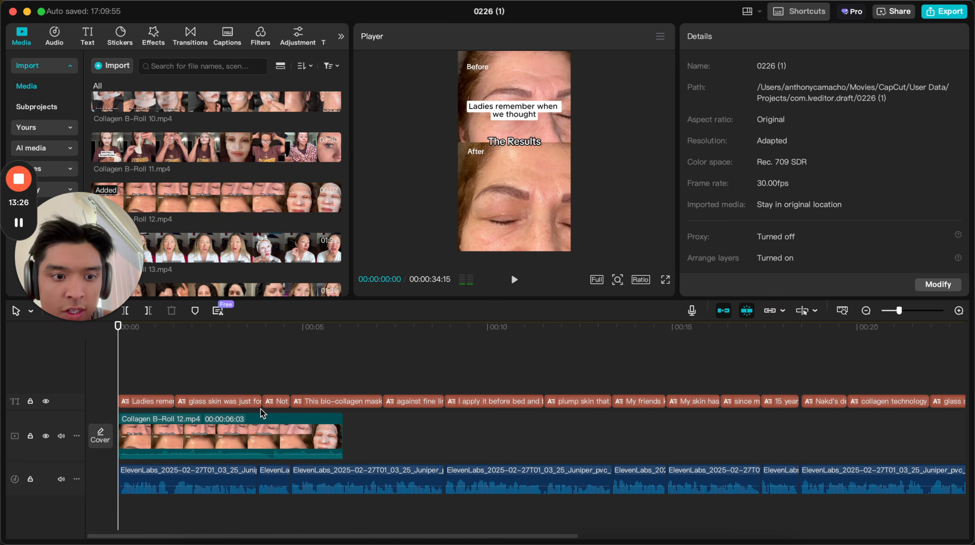
# Step: Play the opening seconds of the timeline to check Collagen B-Roll 12.mp4 against the voiceover and the first two captions
pyautogui.click(258, 439)
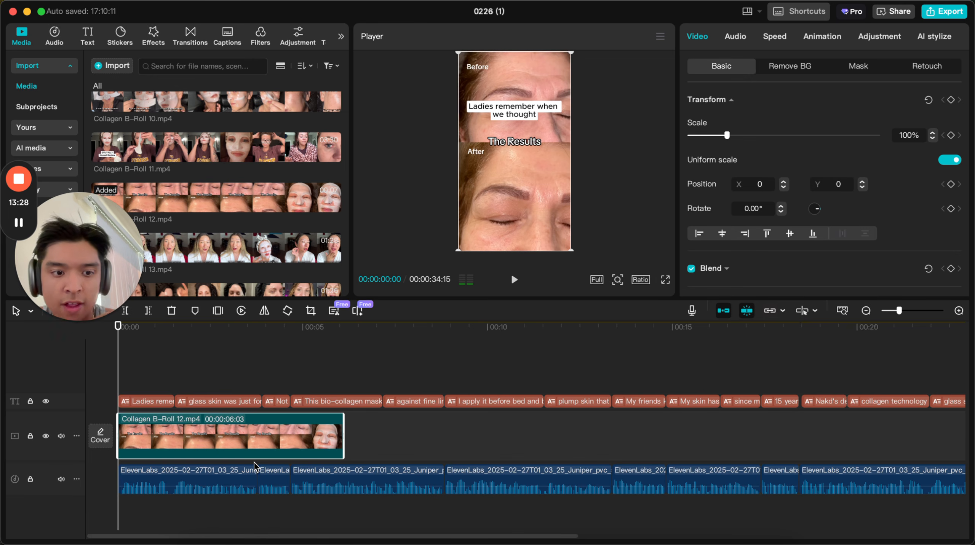
pyautogui.press('XF86AudioRaiseVolume')
pyautogui.press('XF86AudioRaiseVolume')
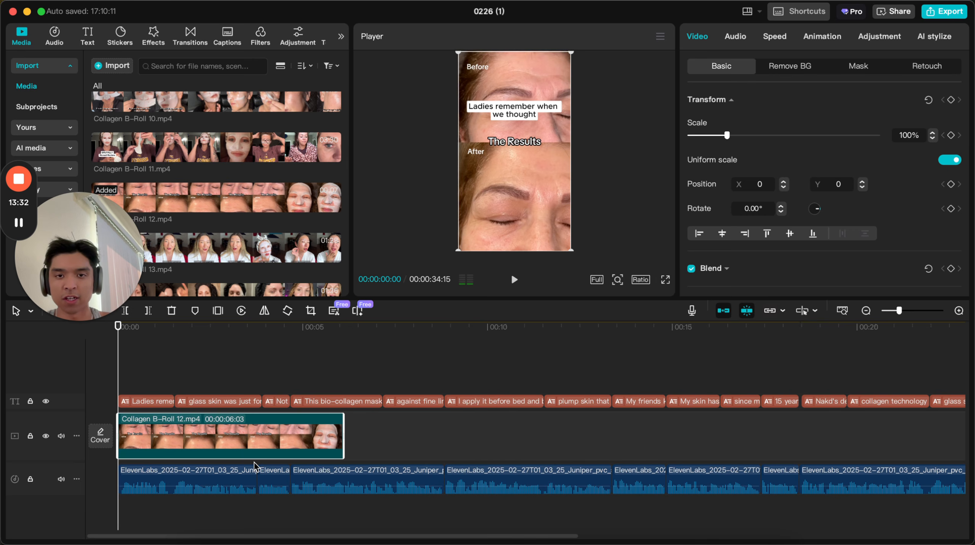
pyautogui.press('space')
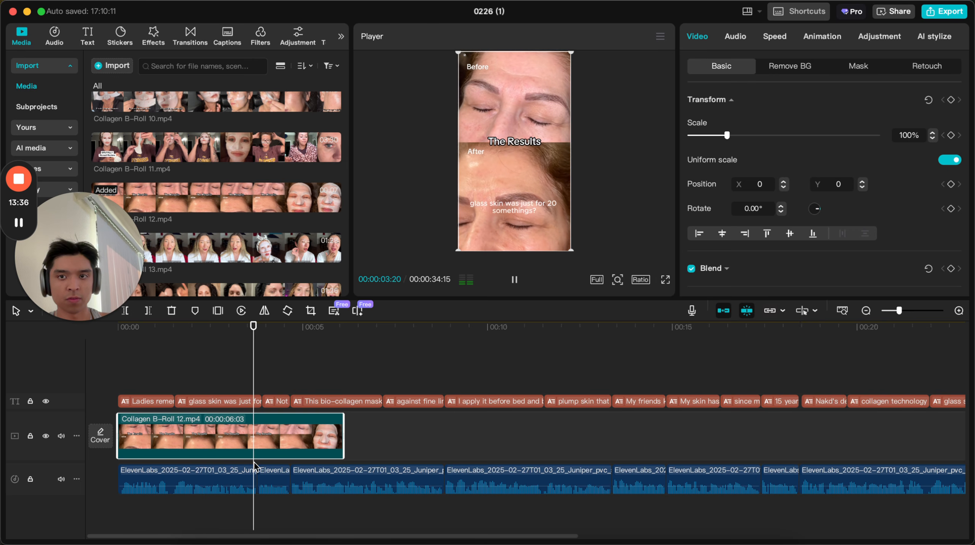
pyautogui.press('space')
pyautogui.click(217, 399)
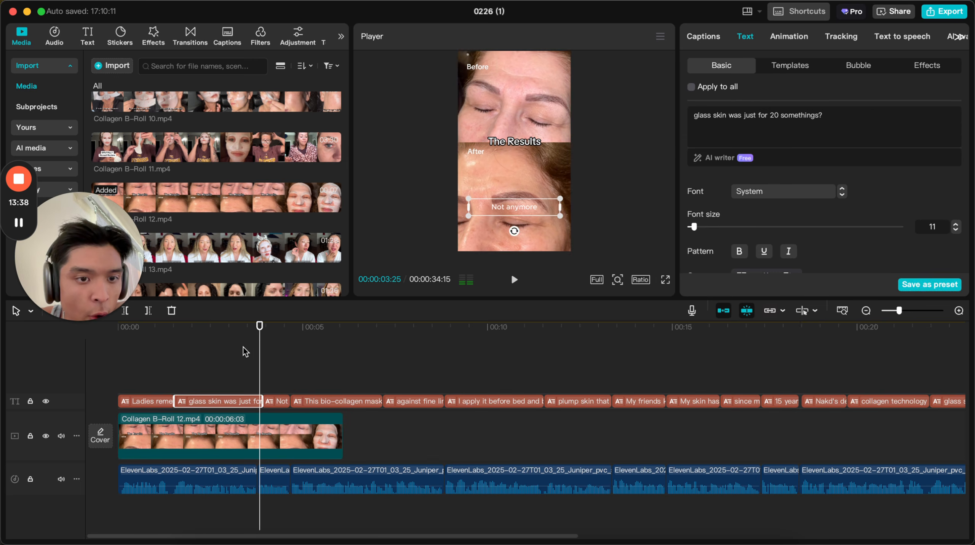
pyautogui.moveTo(243, 327); pyautogui.dragTo(154, 327)
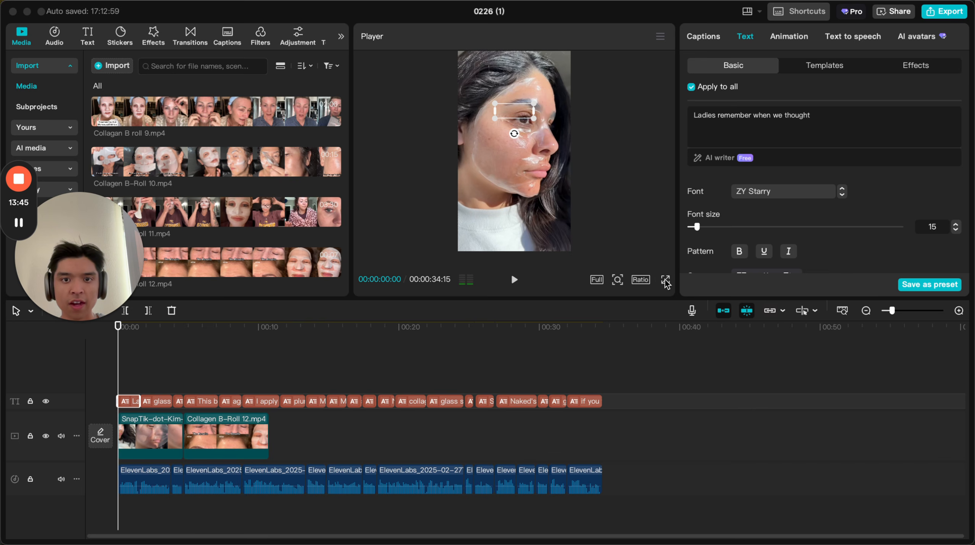
# Step: Preview the opening in full screen to check the restyled captions over the new first clip, and return to the editor
pyautogui.click(666, 280)
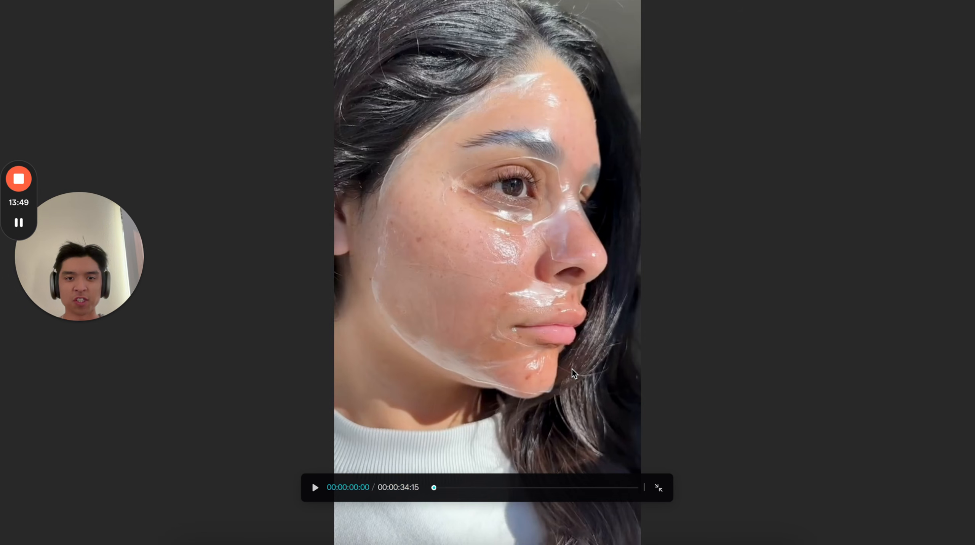
pyautogui.press('space')
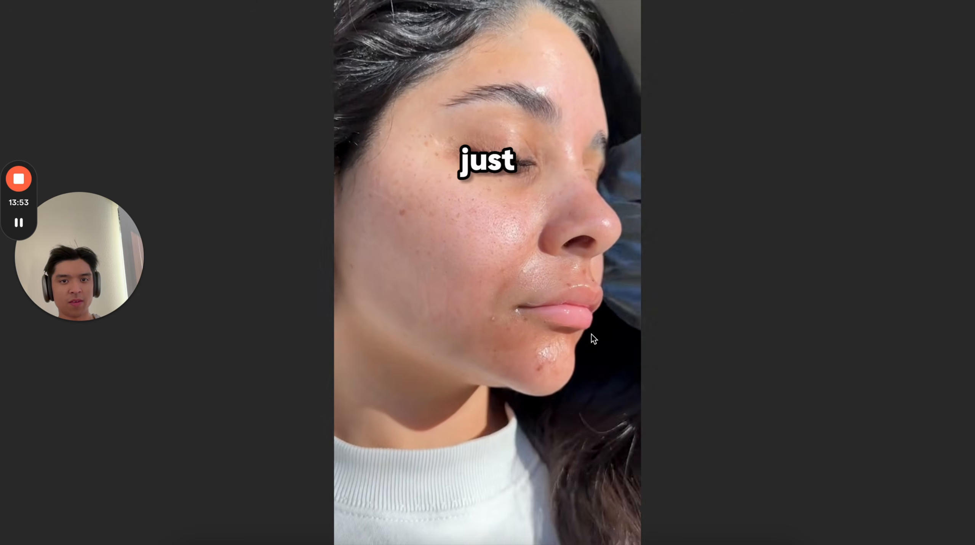
pyautogui.press('space')
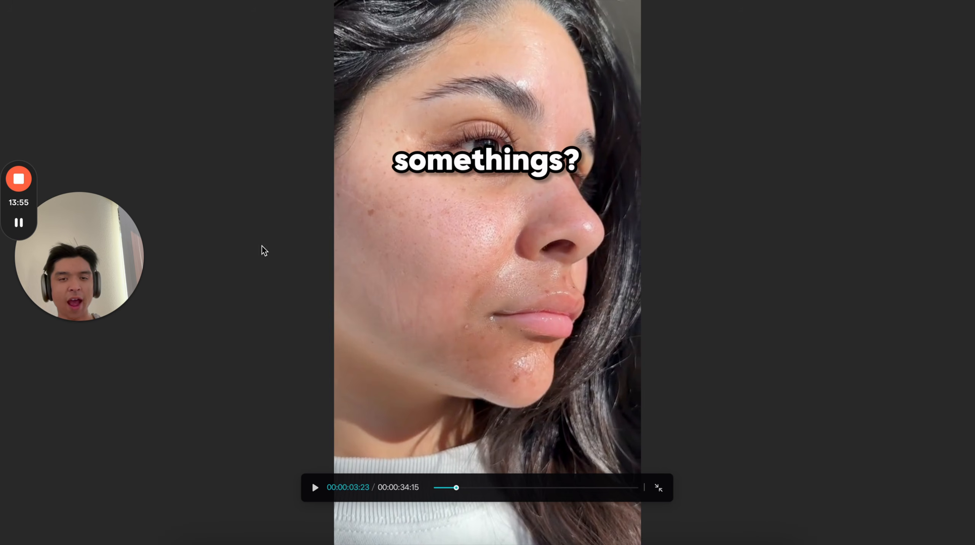
pyautogui.moveTo(18, 223)
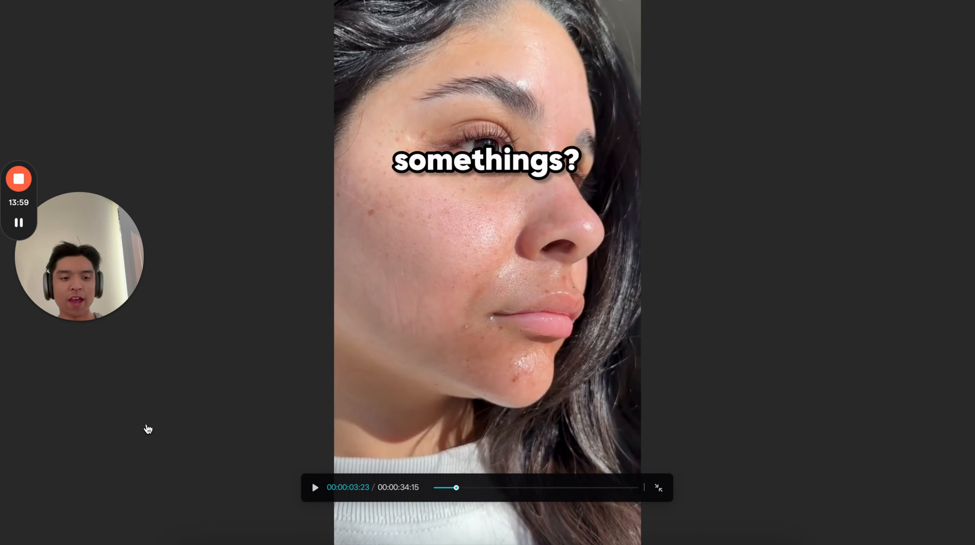
pyautogui.press('Escape')
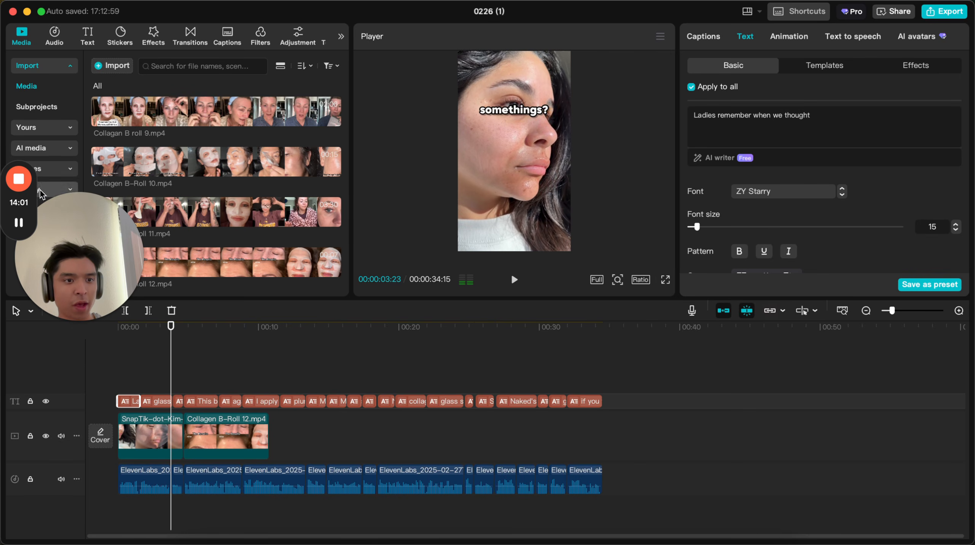
pyautogui.click(17, 223)
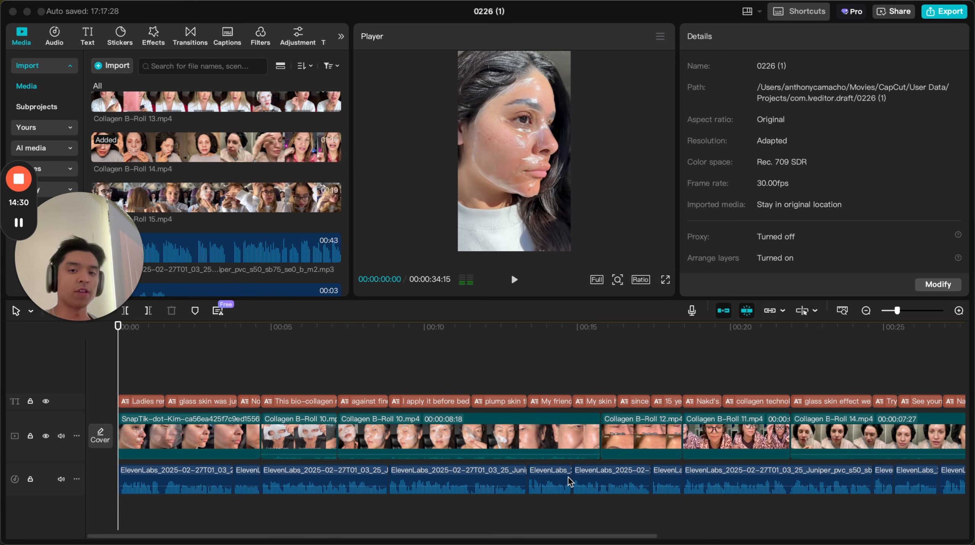
# Step: Play the first ten seconds of the ad in full screen from the beginning to review the captions, B-roll clips and sound
pyautogui.click(211, 327)
pyautogui.click(191, 397)
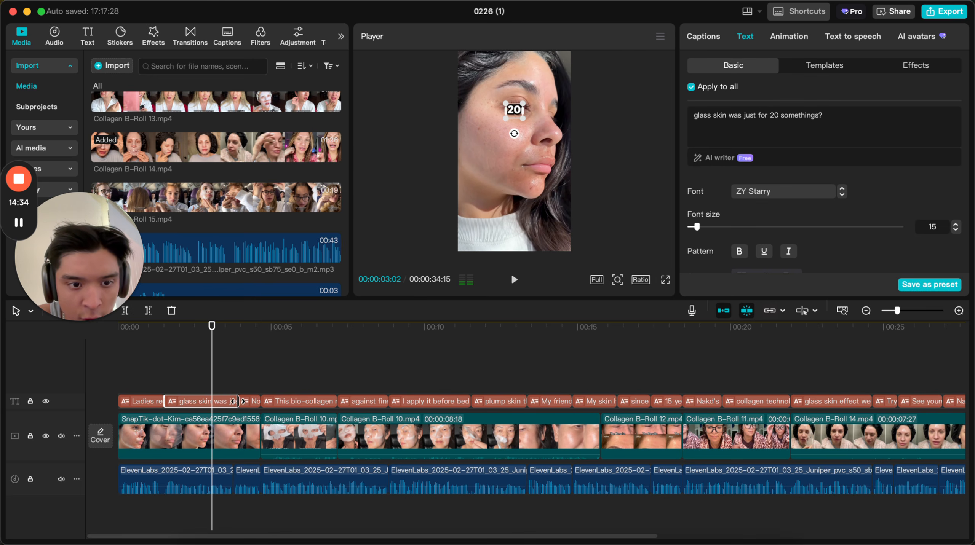
pyautogui.click(438, 401)
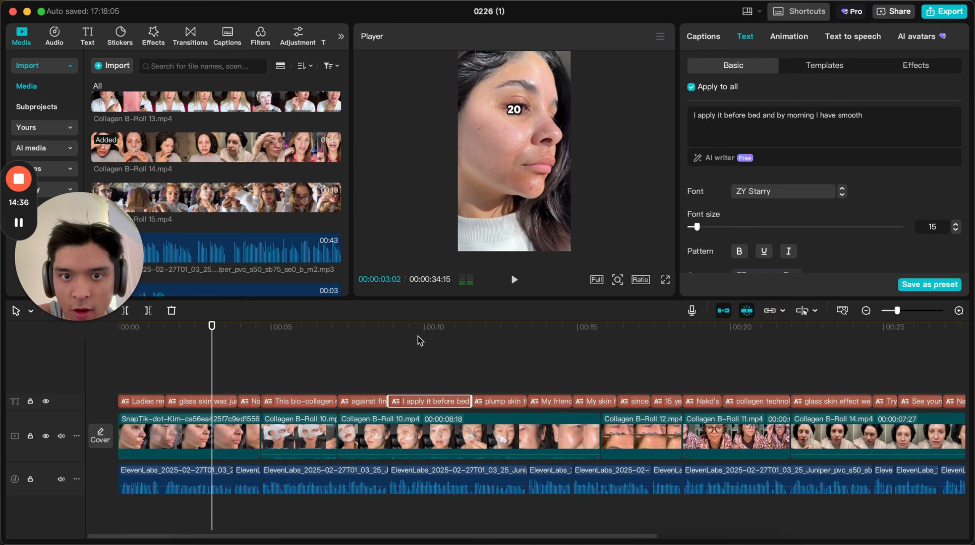
pyautogui.press('Home')
pyautogui.click(666, 280)
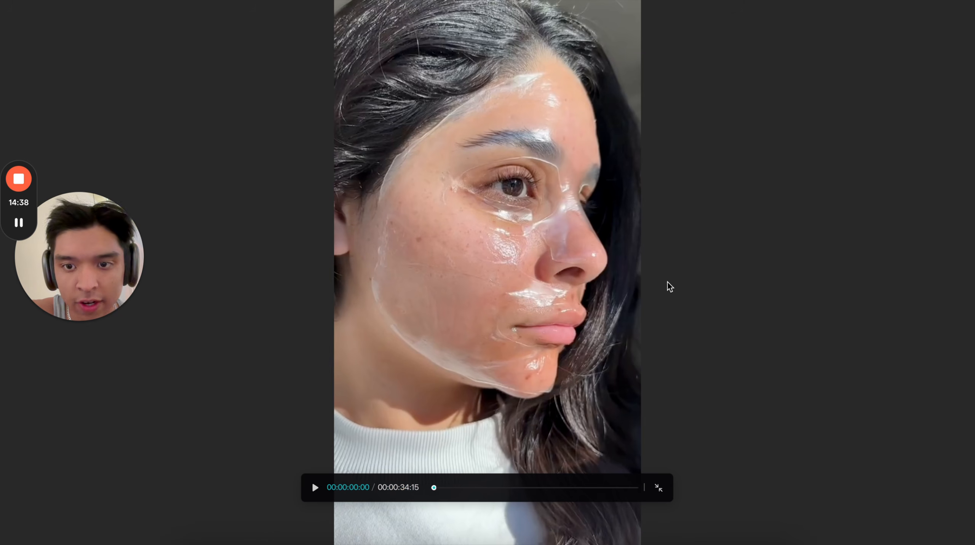
pyautogui.press('XF86AudioRaiseVolume')
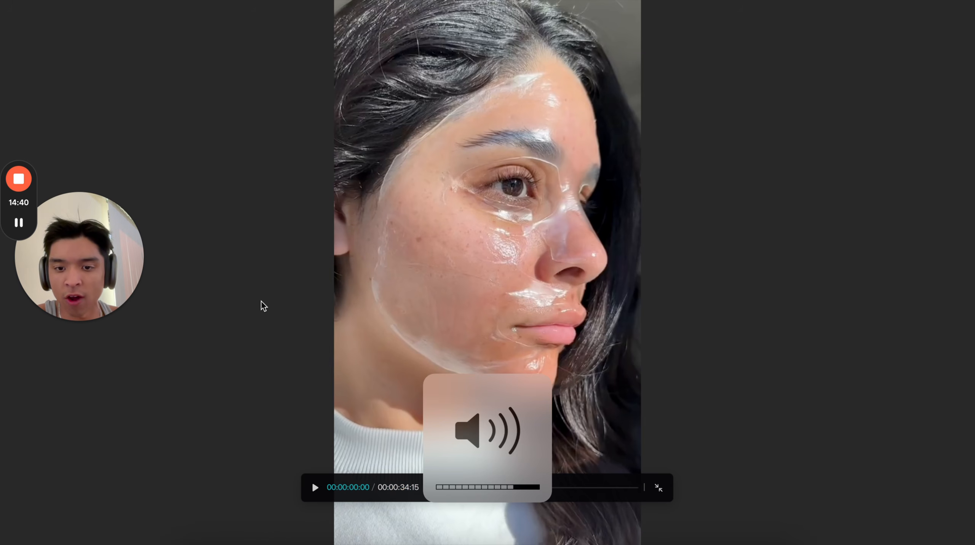
pyautogui.press('space')
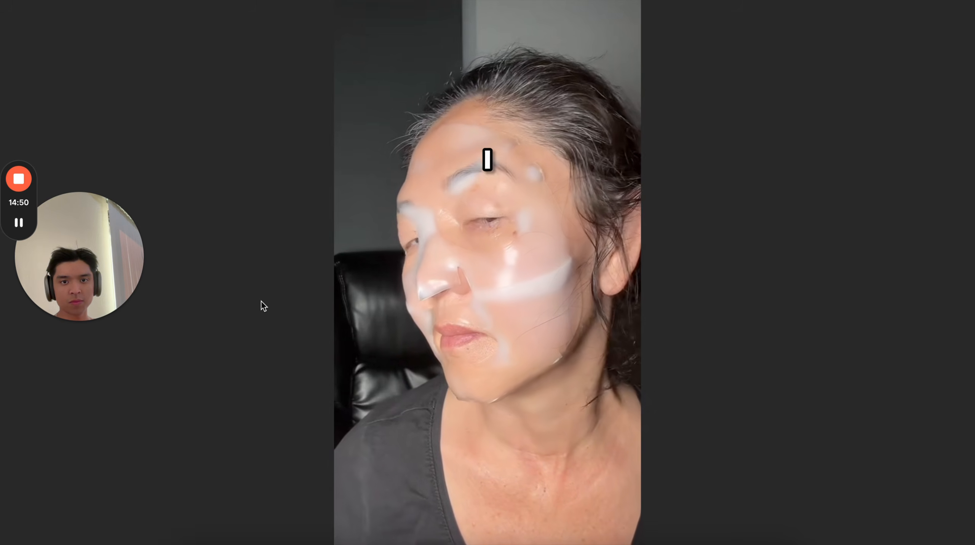
pyautogui.press('space')
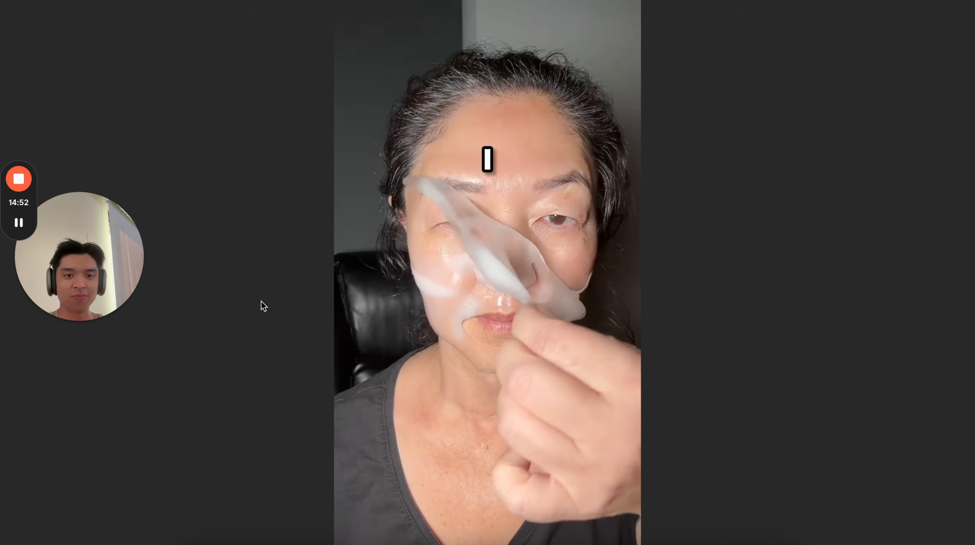
pyautogui.press('Escape')
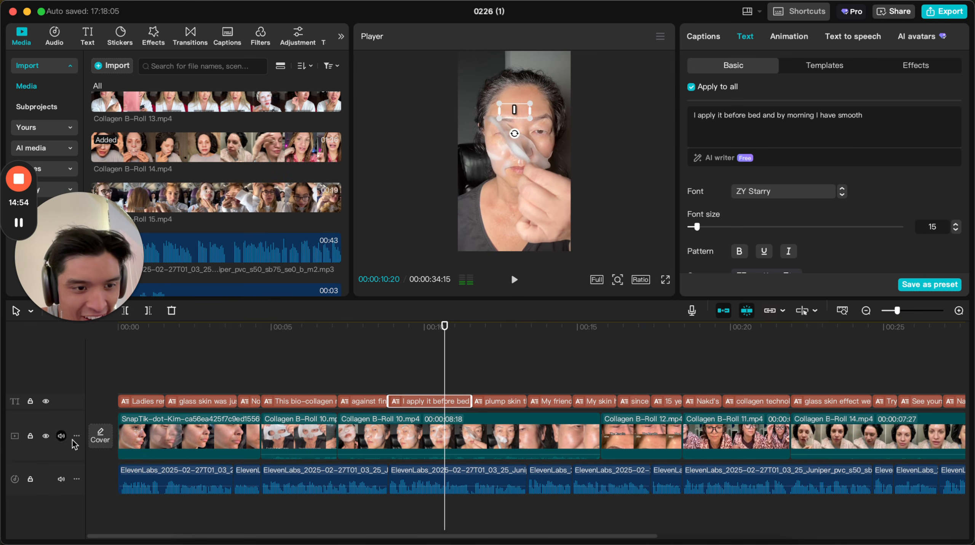
# Step: Mute the main video track and review the ad in full screen through to its end
pyautogui.click(665, 281)
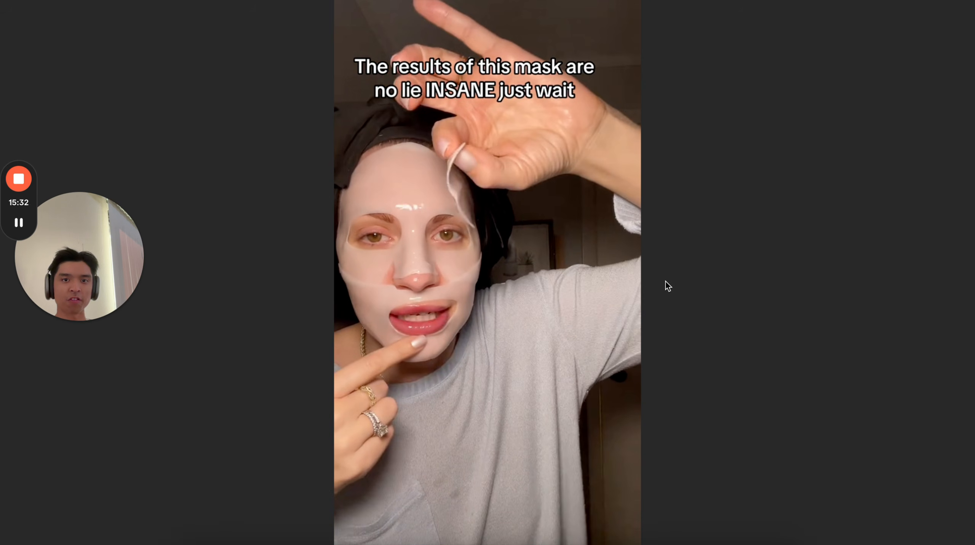
pyautogui.press('Escape')
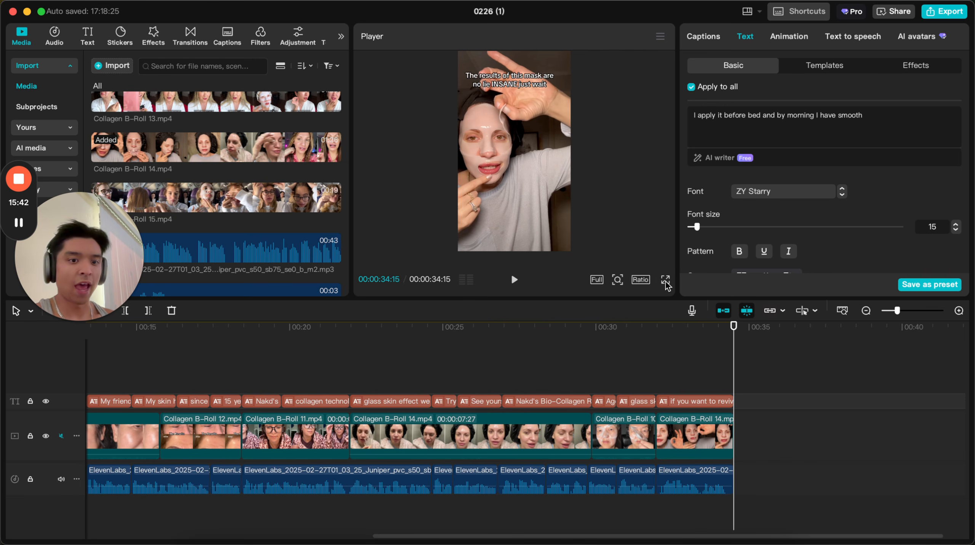
# Step: Return the playhead to the start of the timeline, select the first clip on the main track and dismiss the tip
pyautogui.hscroll(-10, 380, 343)
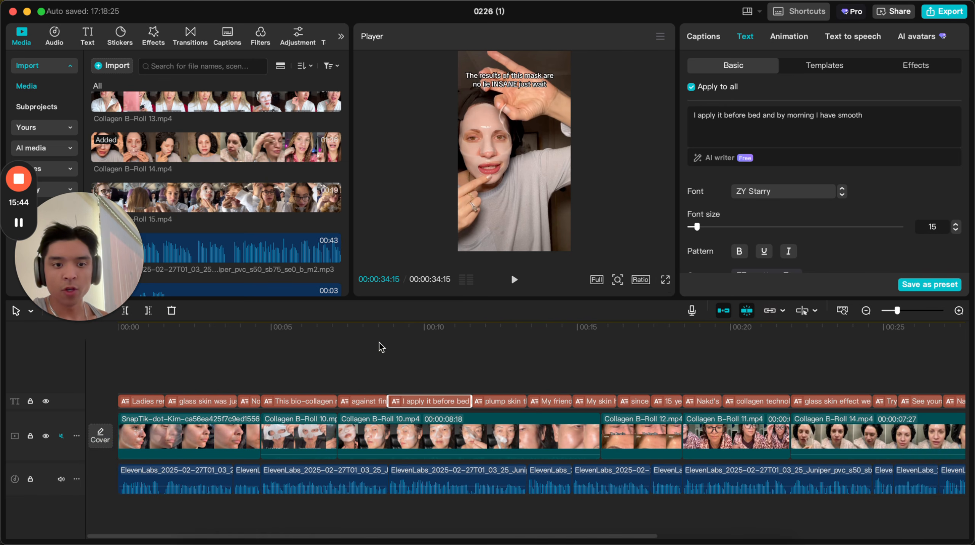
pyautogui.click(332, 335)
pyautogui.press('Home')
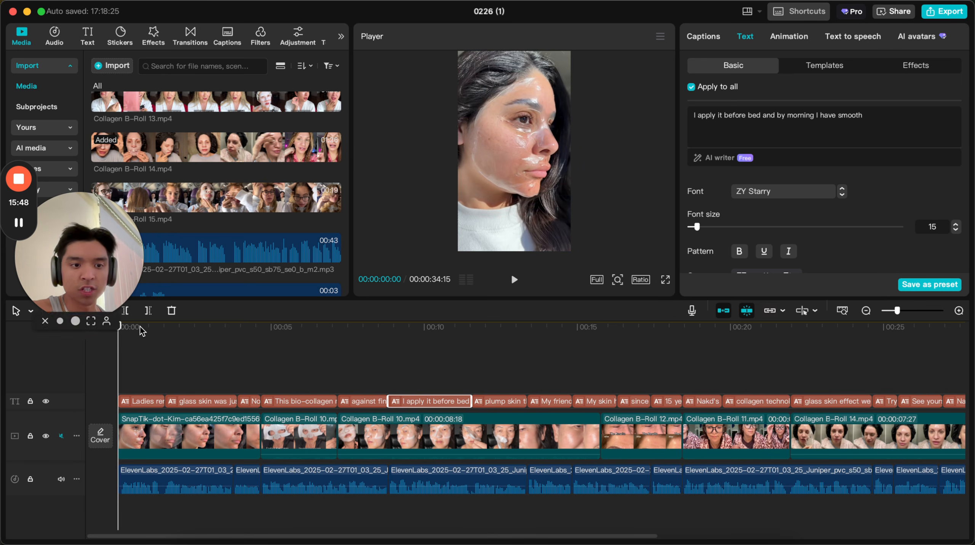
pyautogui.moveTo(140, 326); pyautogui.dragTo(157, 360)
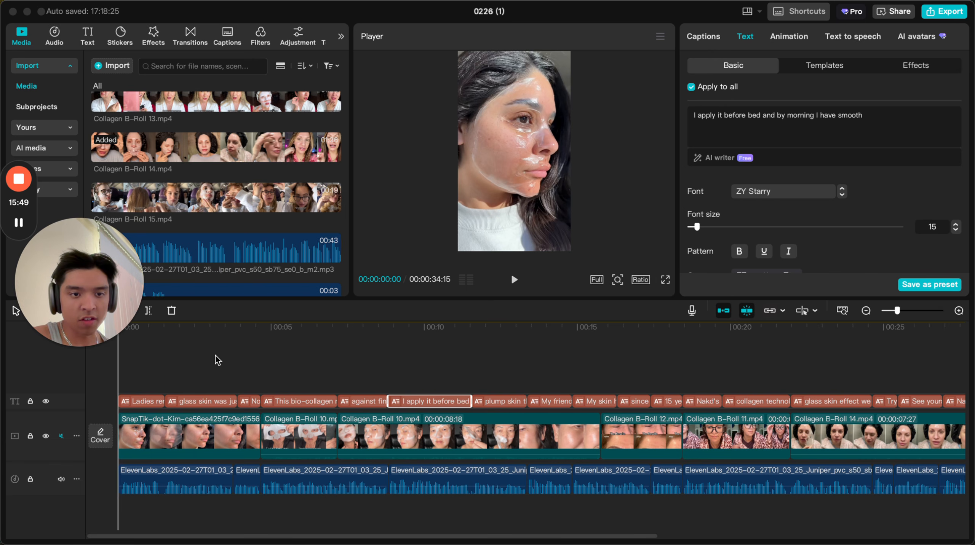
pyautogui.click(229, 324)
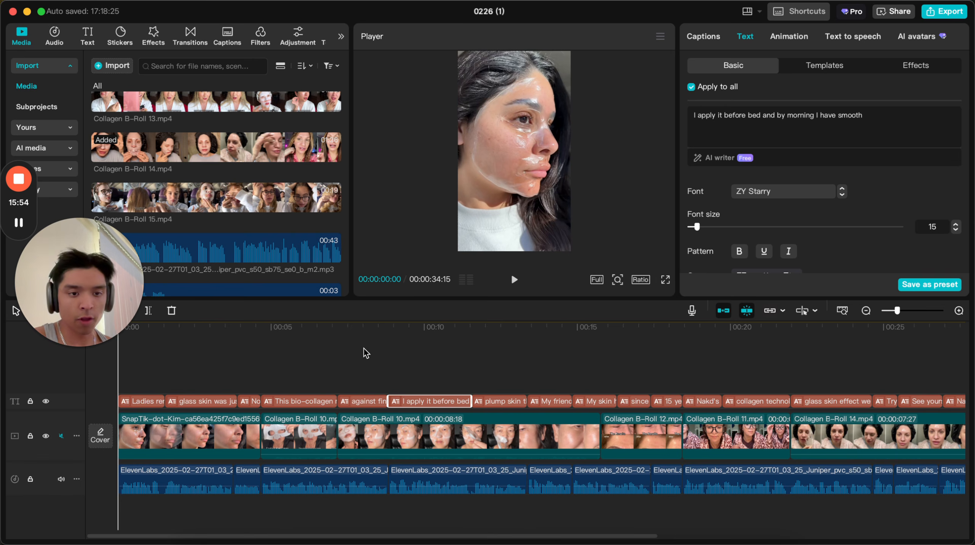
pyautogui.click(164, 328)
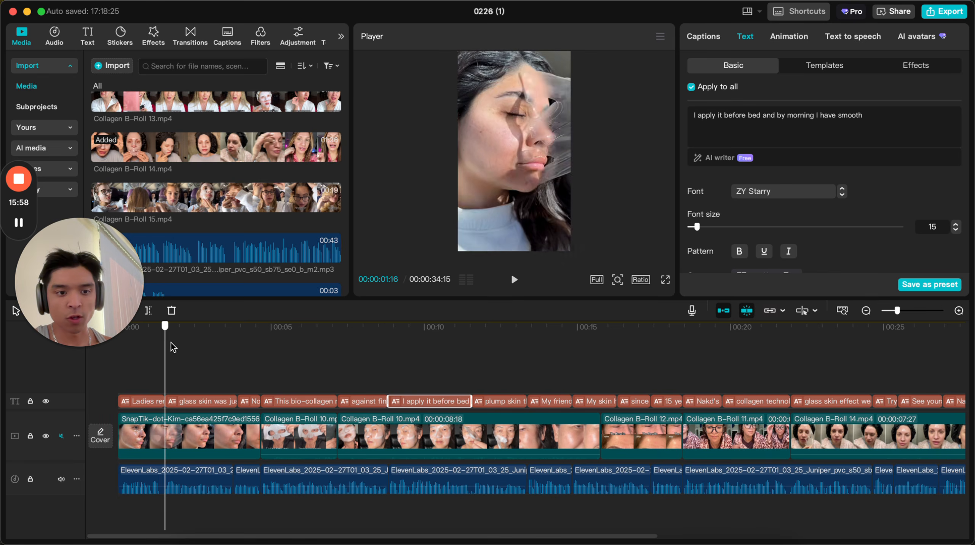
pyautogui.moveTo(164, 336); pyautogui.dragTo(75, 349)
pyautogui.click(199, 441)
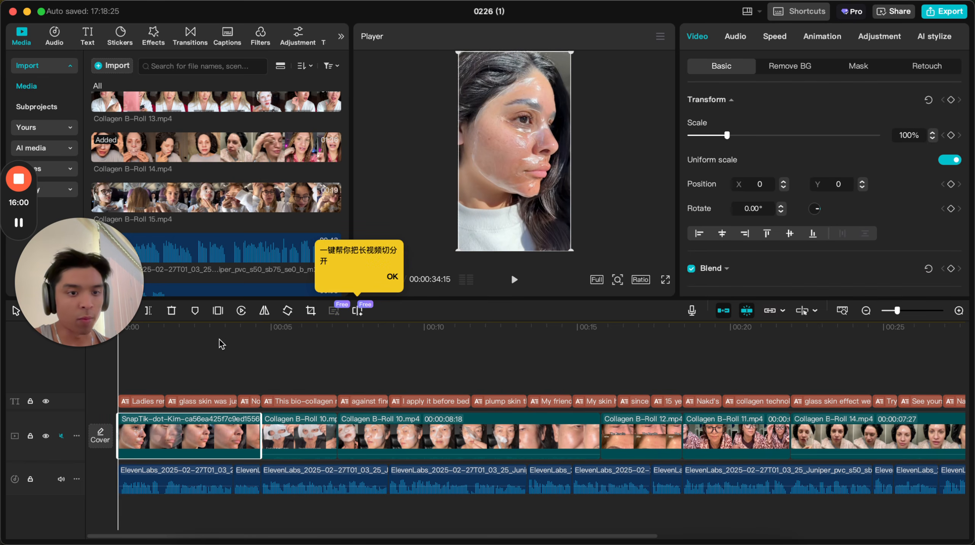
pyautogui.click(392, 277)
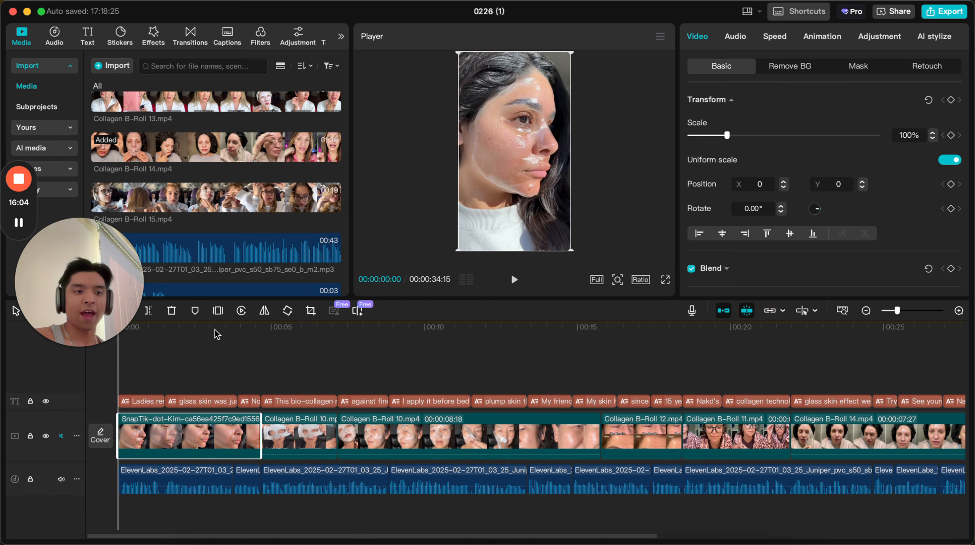